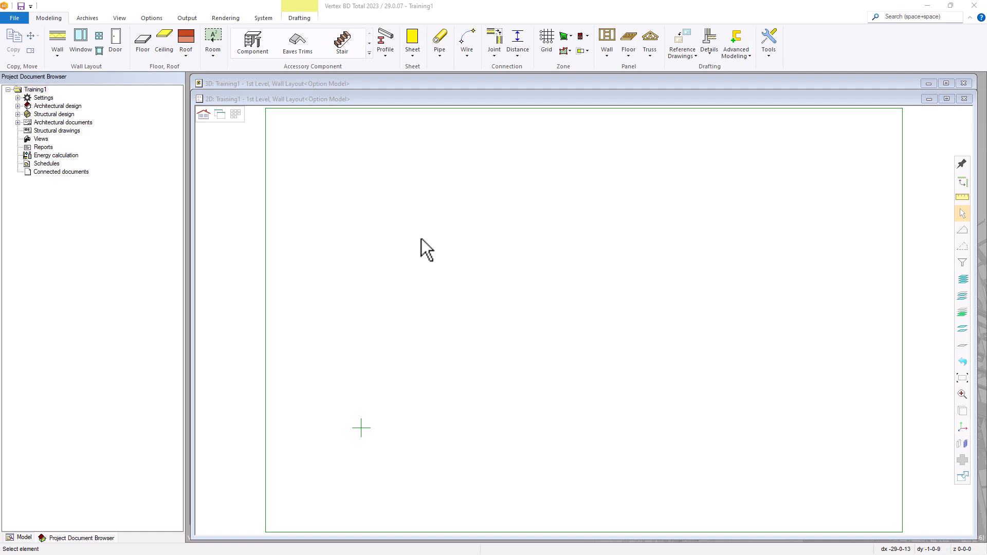
Open the 3D levels settings under Settings > Location and height
{"action": "left_click", "coordinate": [17, 98]}
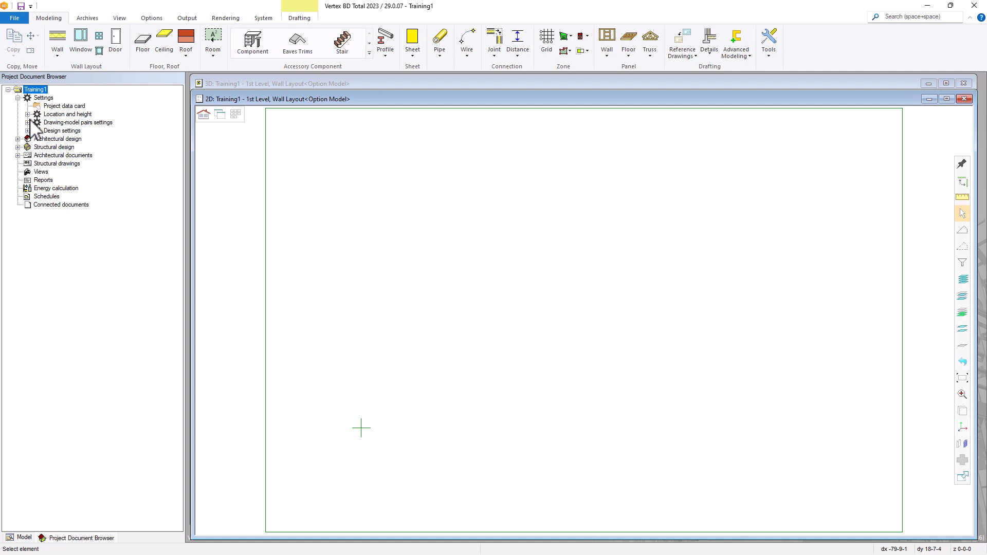
{"action": "left_click", "coordinate": [27, 115]}
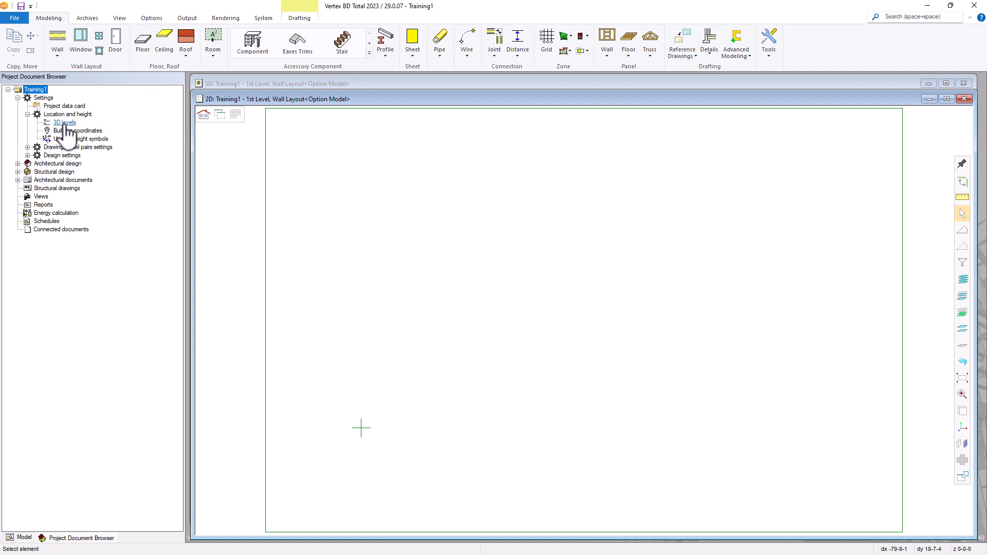
{"action": "left_click", "coordinate": [66, 123]}
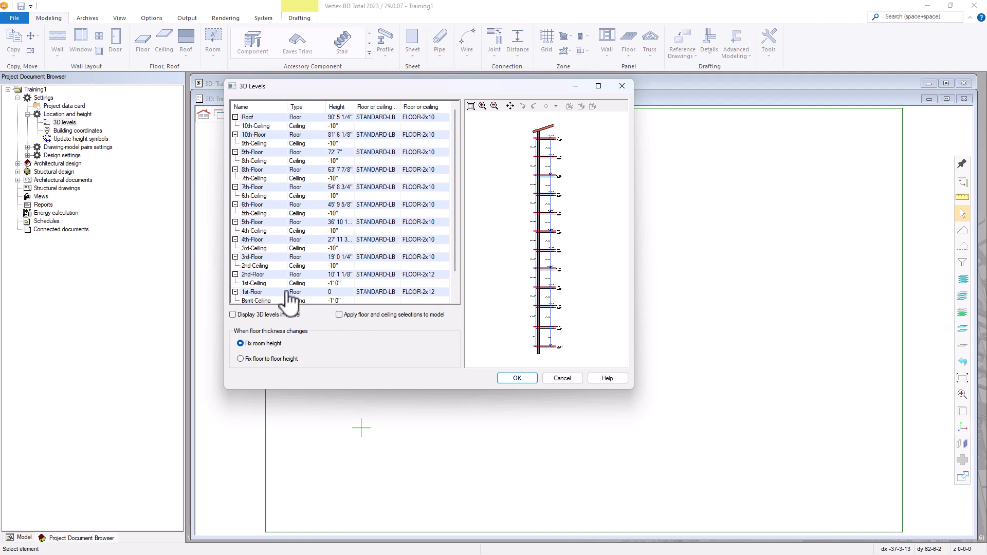
Select the 1st-Floor level and zoom the preview, leaving the 8'-6" height dimension unchanged
{"action": "left_click", "coordinate": [253, 296]}
{"action": "scroll", "coordinate": [565, 237], "scroll_direction": "up", "scroll_amount": 5}
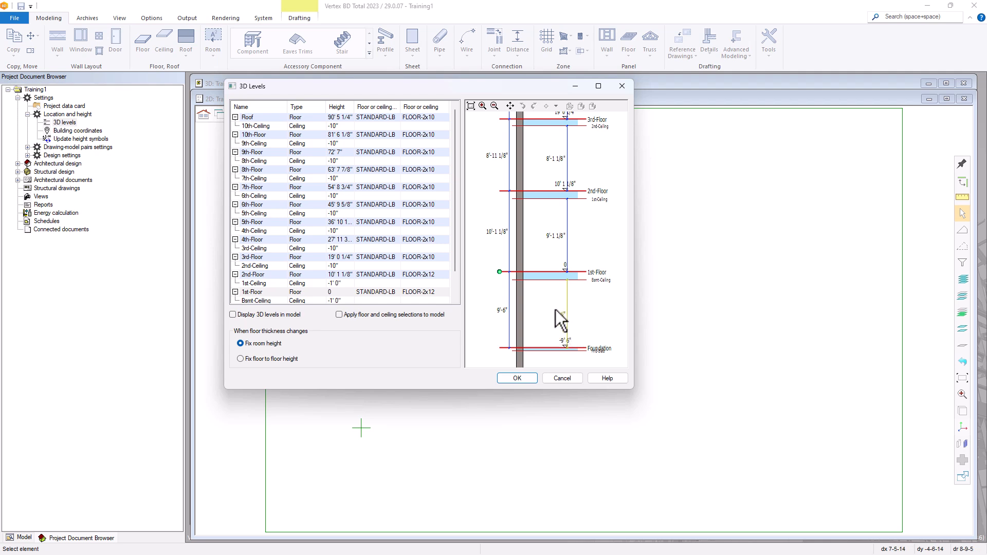
{"action": "scroll", "coordinate": [560, 320], "scroll_direction": "up", "scroll_amount": 4}
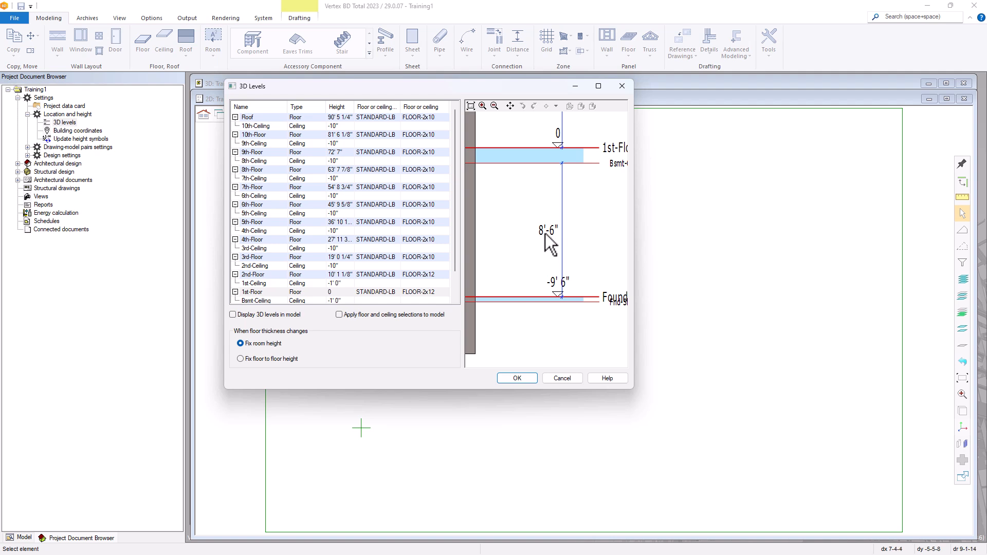
{"action": "double_click", "coordinate": [545, 233]}
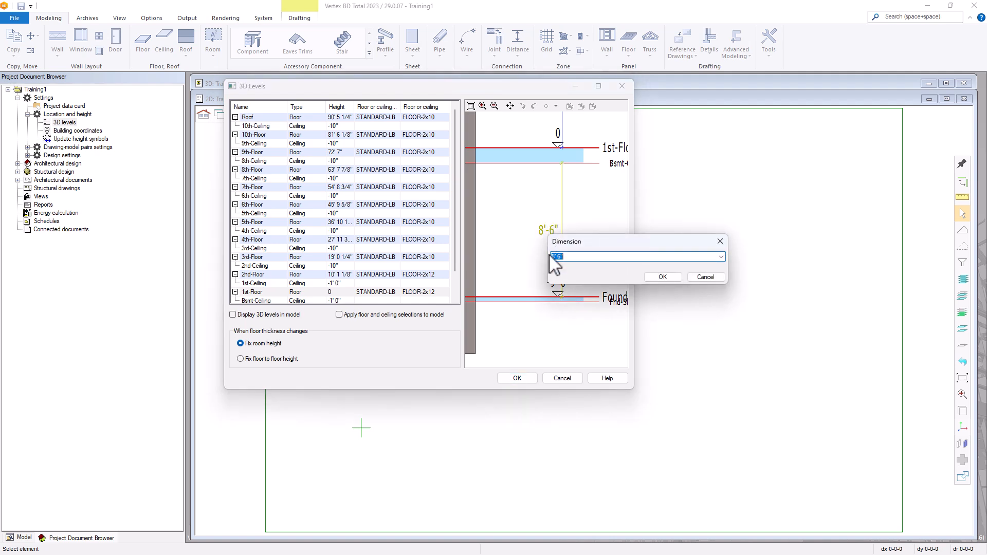
{"action": "left_click", "coordinate": [702, 279]}
{"action": "scroll", "coordinate": [613, 275], "scroll_direction": "down", "scroll_amount": 3}
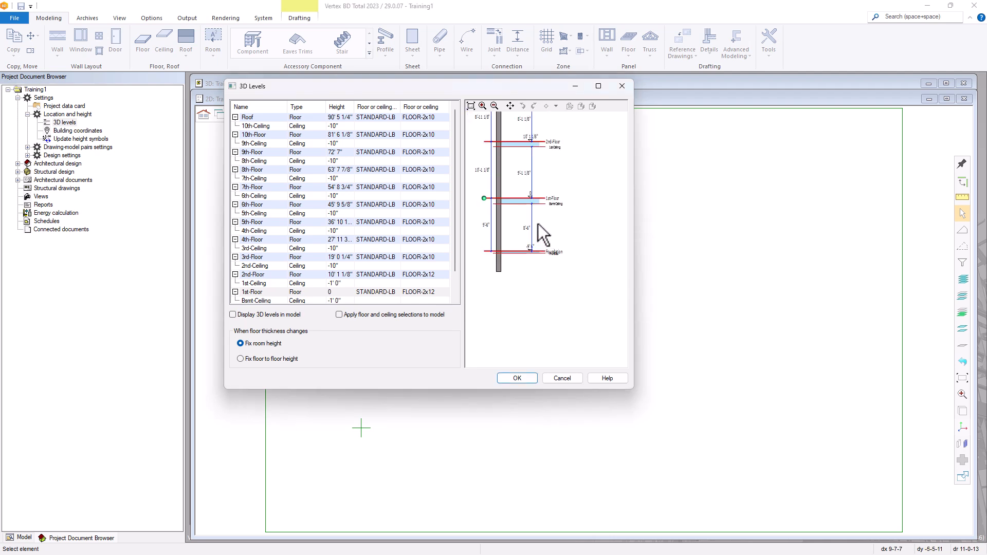
{"action": "scroll", "coordinate": [558, 247], "scroll_direction": "up", "scroll_amount": 3}
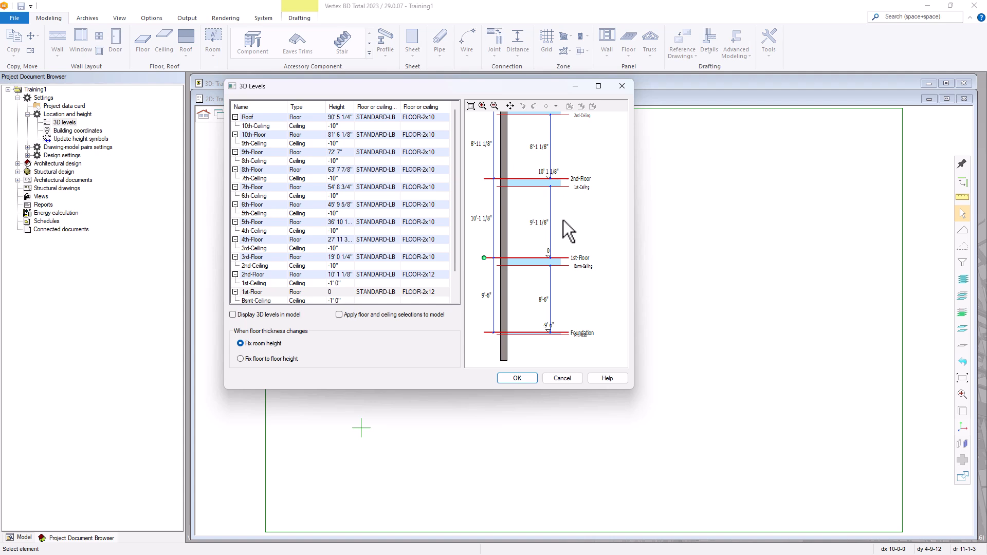
Accept the 3D levels and load the 1st level, wall layout drawing-model pair
{"action": "left_click", "coordinate": [533, 379]}
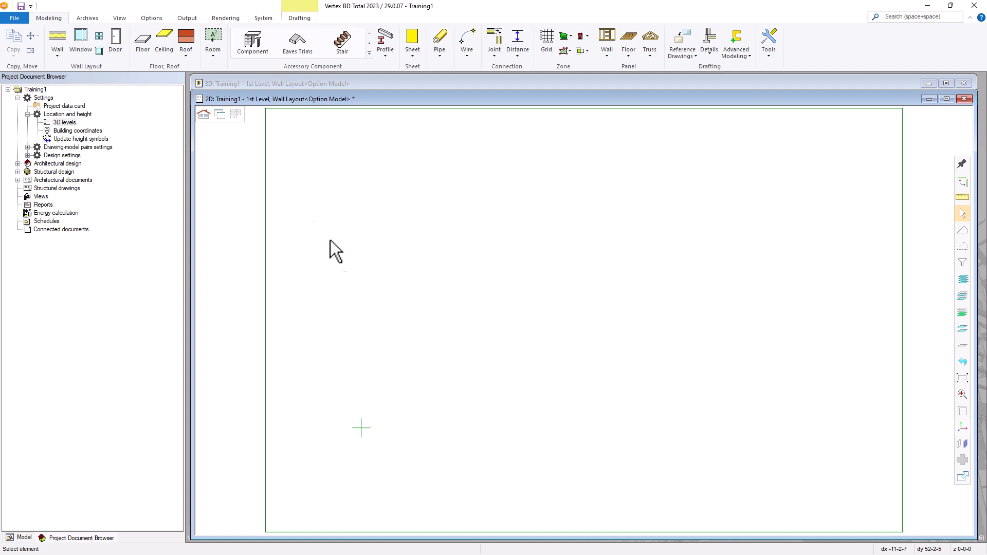
{"action": "left_click", "coordinate": [236, 116]}
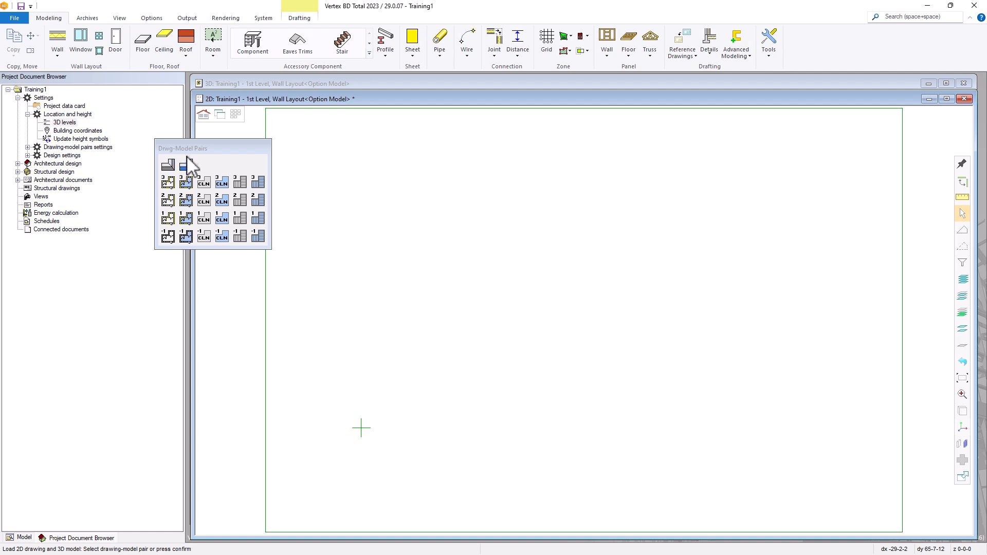
{"action": "left_click", "coordinate": [167, 220]}
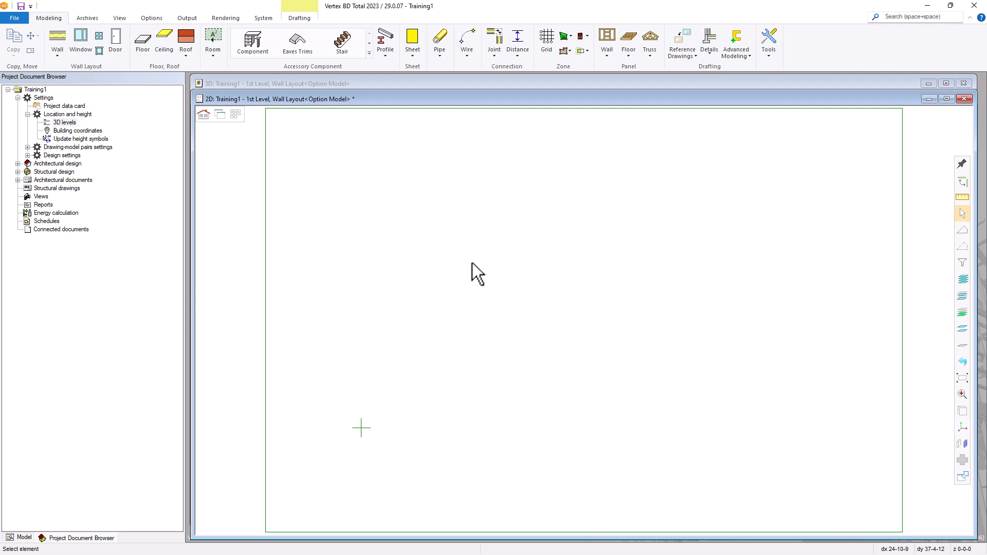
Open Tutorial1-Layout.dwg from the shared picts folder, listing AutoCAD Drawings (*.dwg) only
{"action": "left_click", "coordinate": [16, 18]}
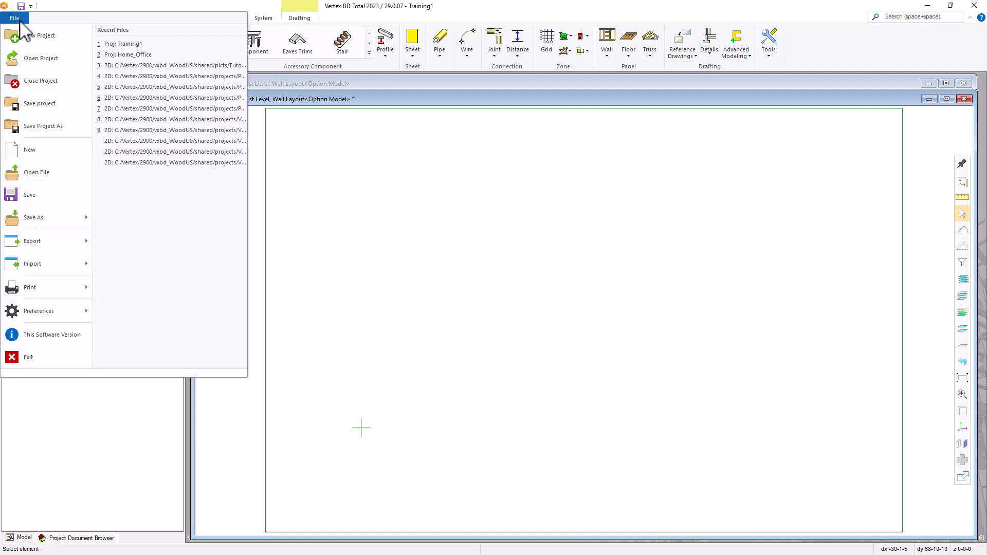
{"action": "left_click", "coordinate": [36, 175]}
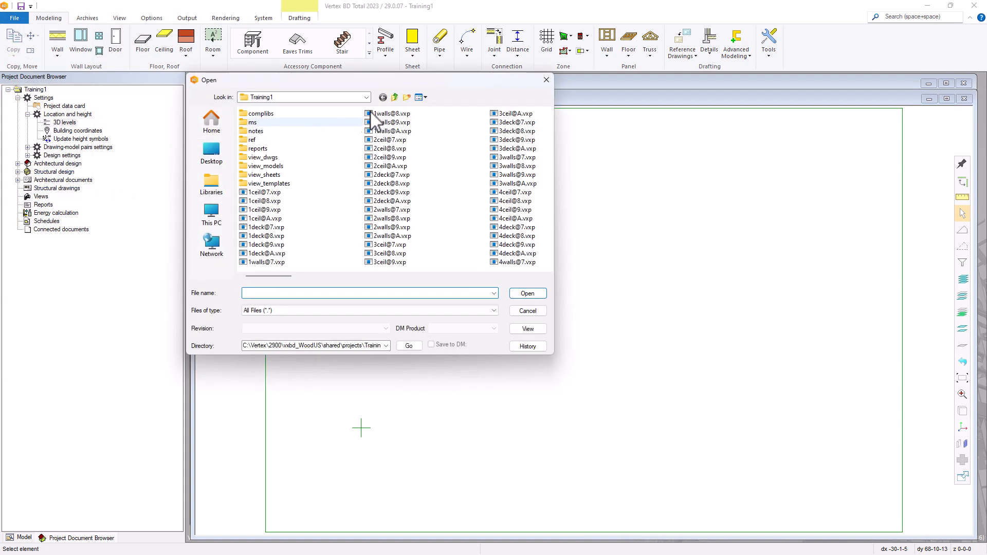
{"action": "left_click", "coordinate": [395, 97]}
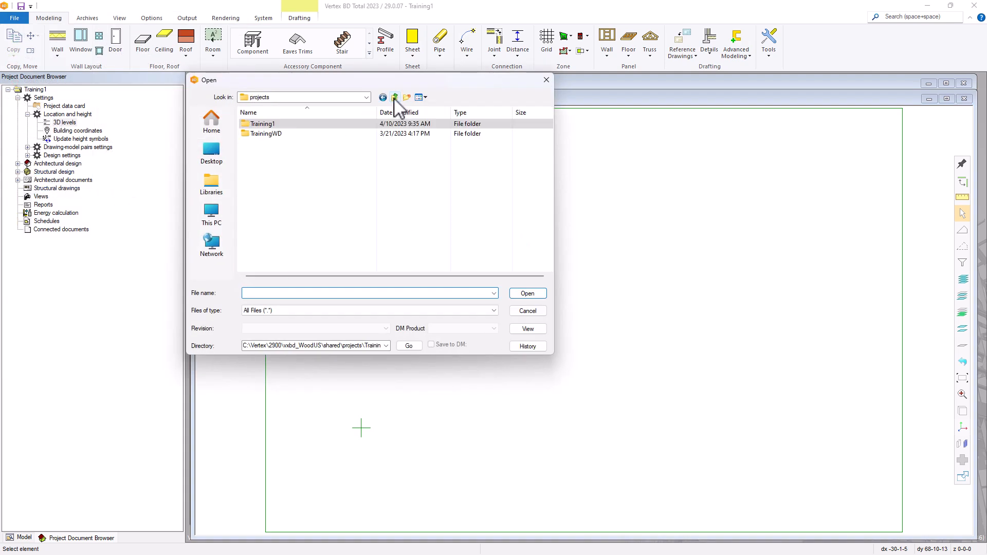
{"action": "left_click", "coordinate": [395, 98]}
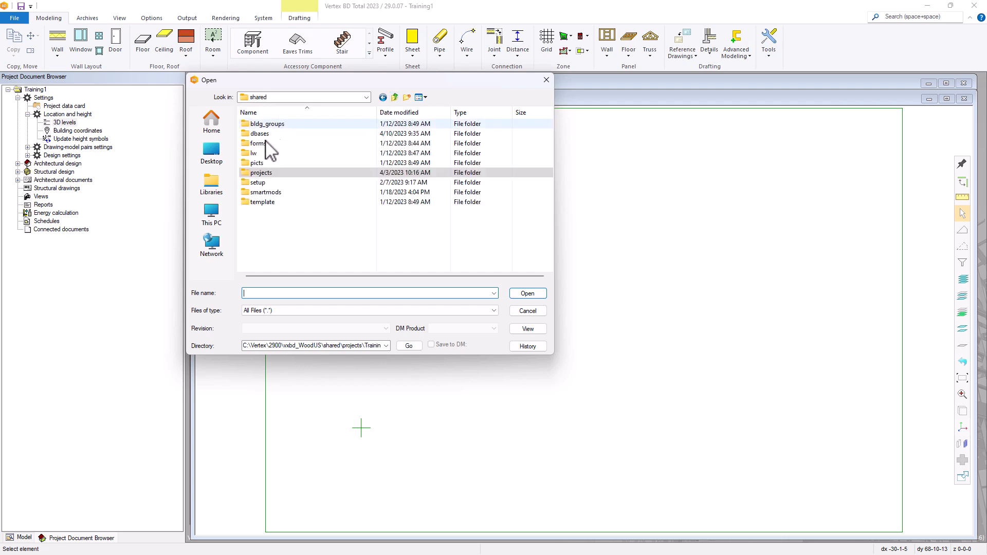
{"action": "double_click", "coordinate": [256, 163]}
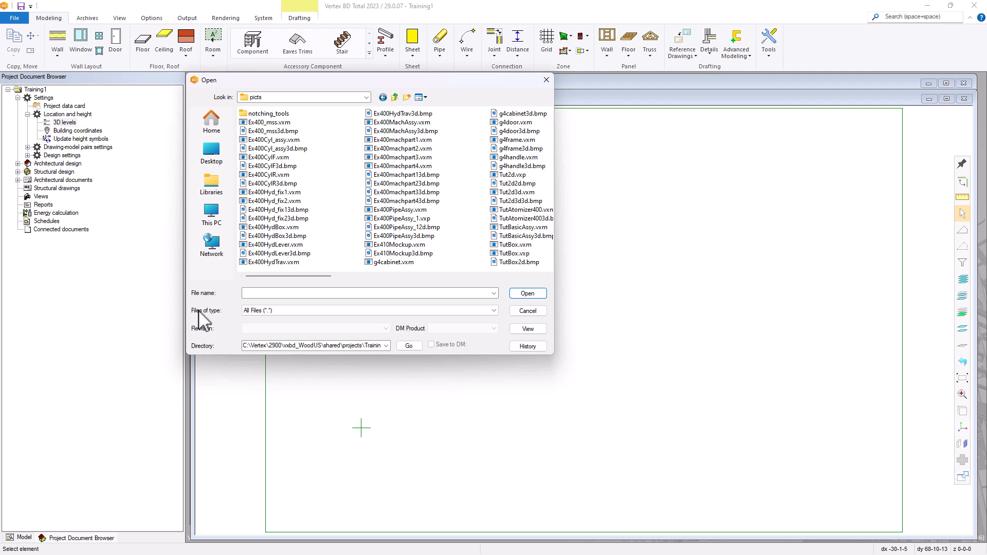
{"action": "left_click", "coordinate": [293, 312]}
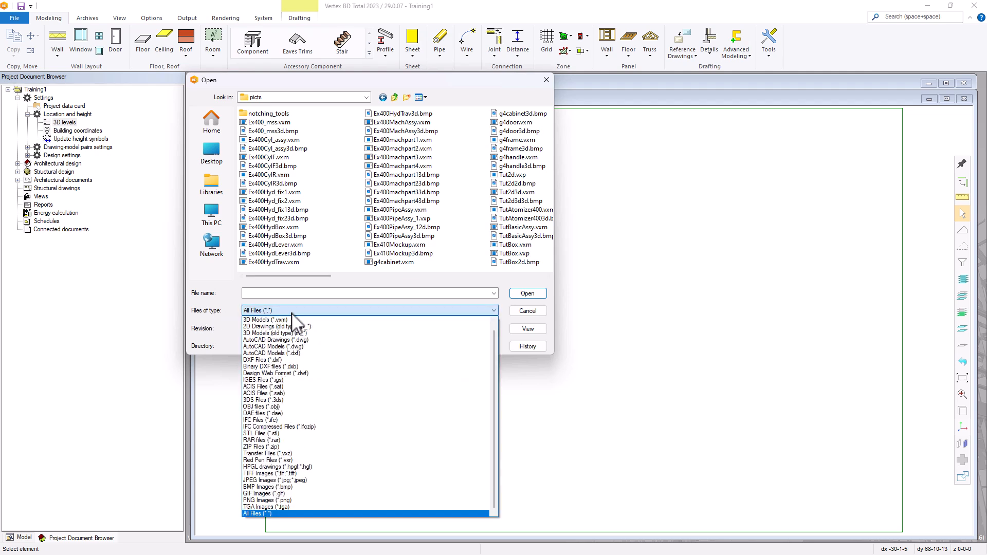
{"action": "left_click", "coordinate": [292, 340]}
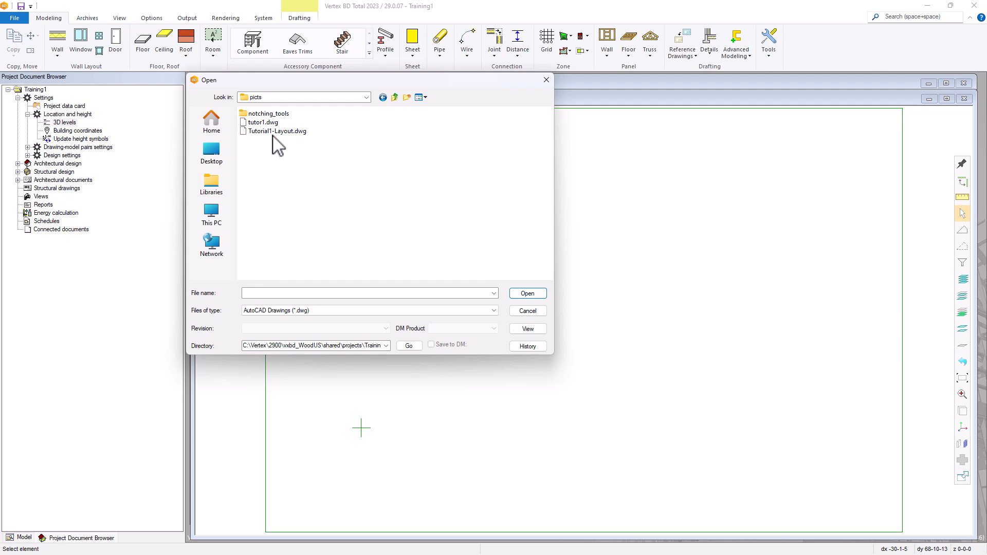
{"action": "left_click", "coordinate": [299, 134]}
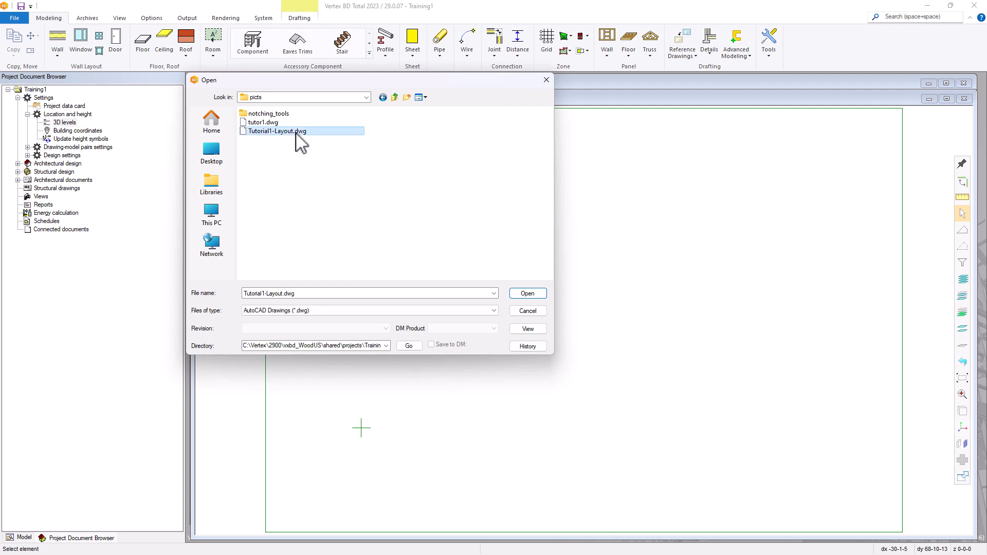
{"action": "left_click", "coordinate": [527, 295]}
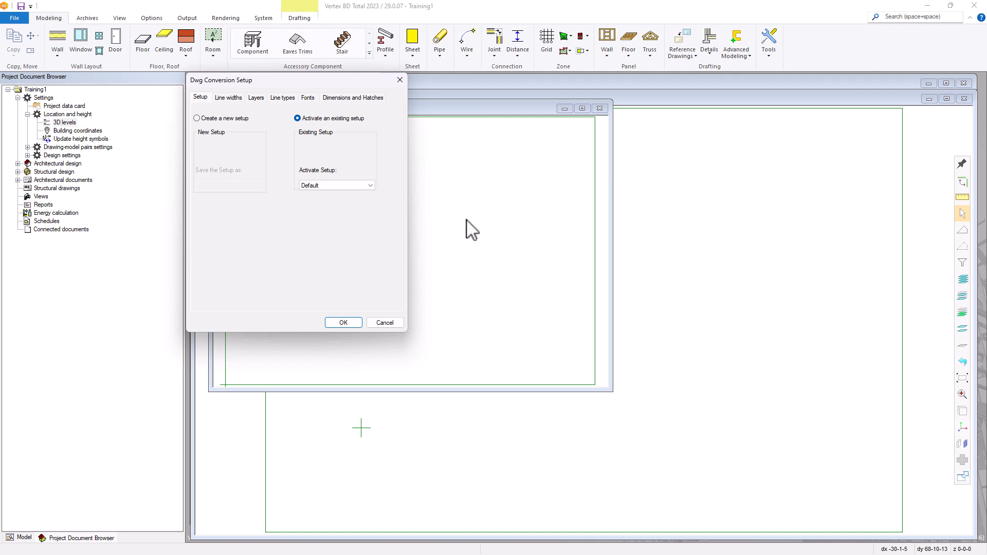
Accept the Default DWG conversion setup and enlarge the converted floor plan's window
{"action": "left_click", "coordinate": [344, 324]}
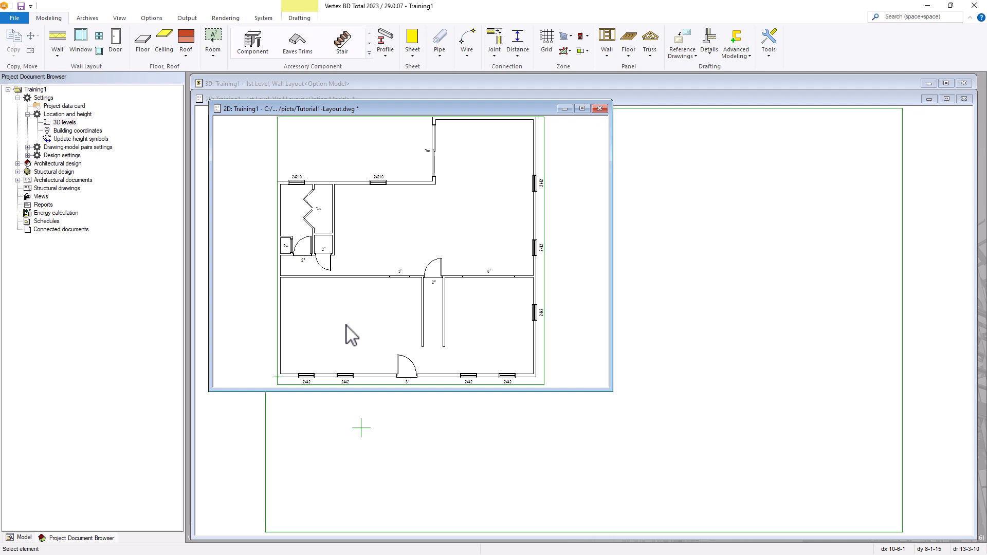
{"action": "left_click_drag", "start_coordinate": [454, 110], "coordinate": [463, 114]}
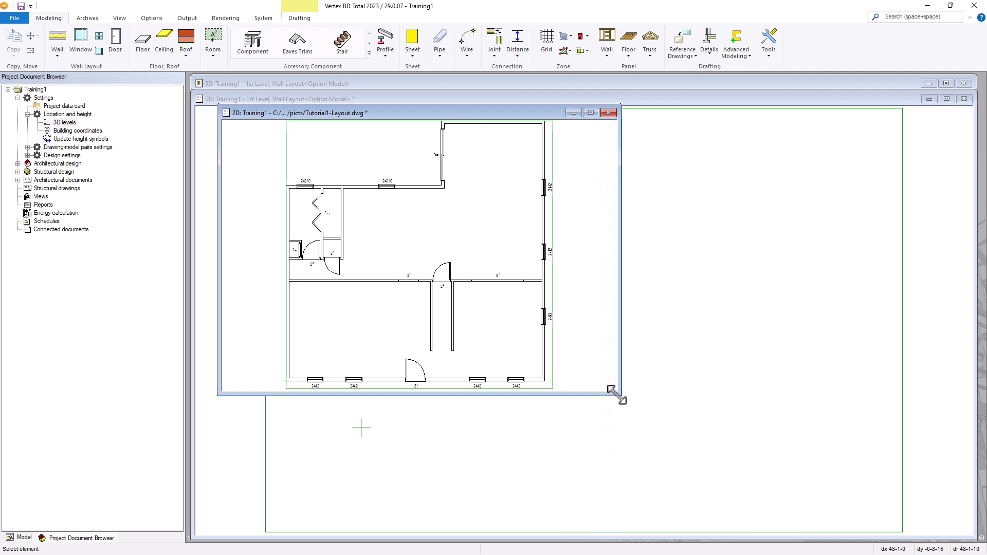
{"action": "left_click_drag", "start_coordinate": [617, 395], "coordinate": [708, 509]}
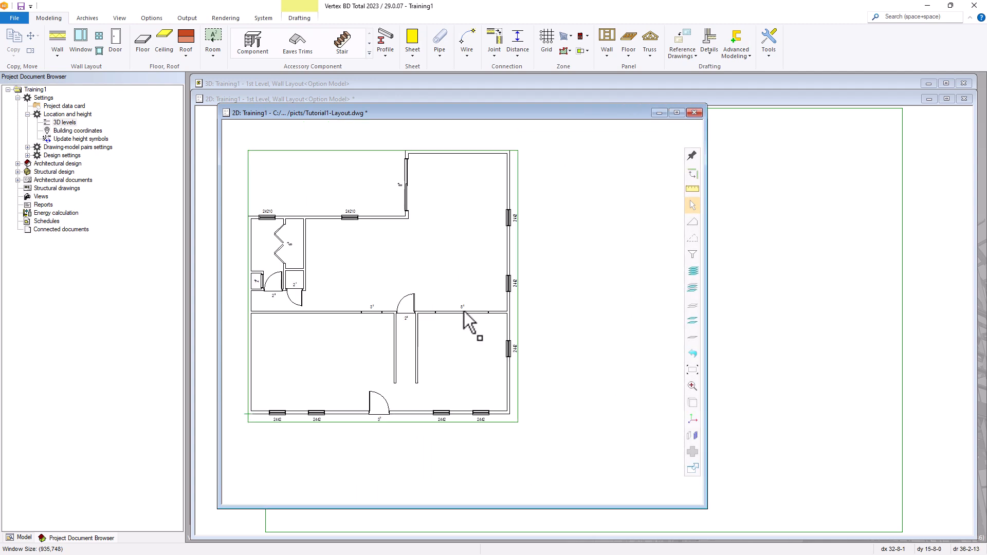
{"action": "scroll", "coordinate": [463, 313], "scroll_direction": "up", "scroll_amount": 3}
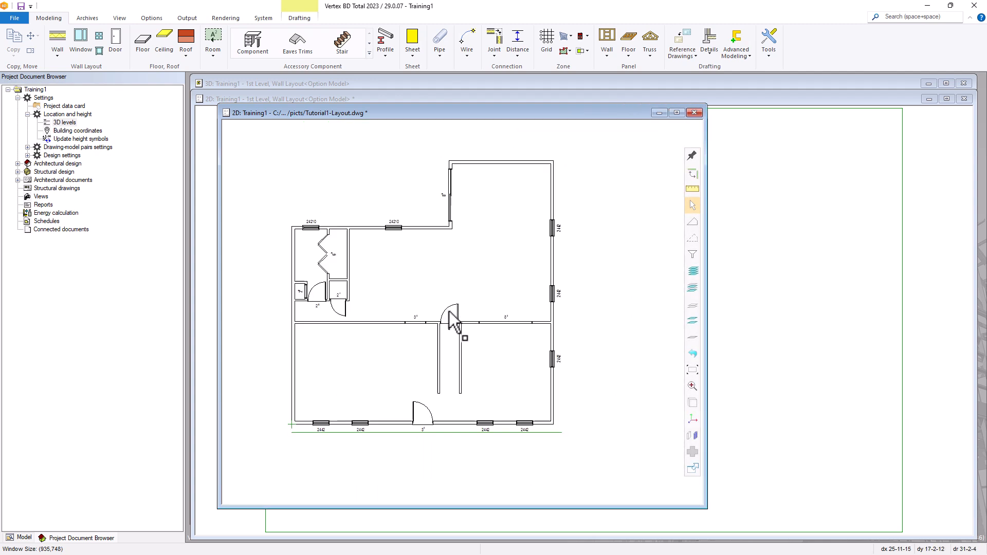
{"action": "left_click", "coordinate": [500, 328]}
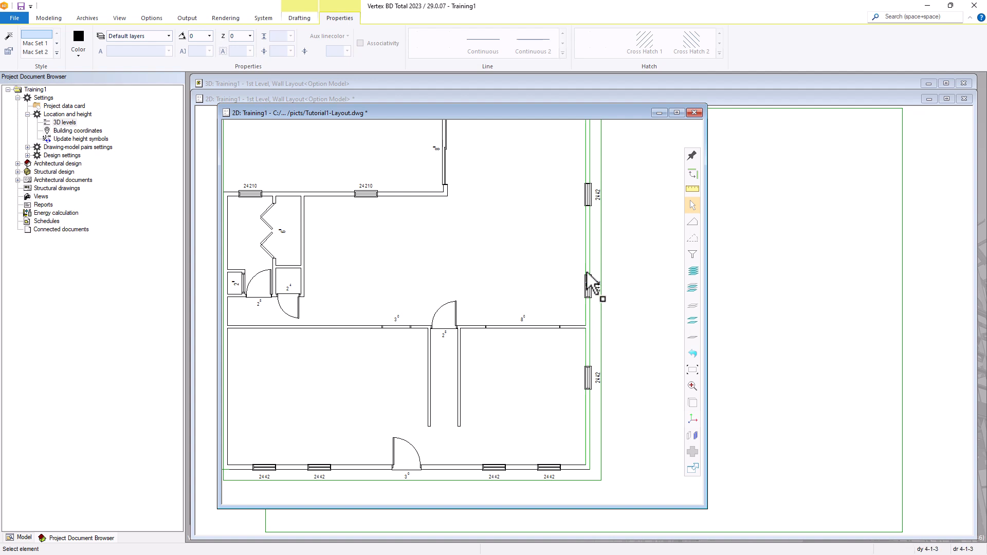
{"action": "scroll", "coordinate": [469, 264], "scroll_direction": "down", "scroll_amount": 3}
{"action": "scroll", "coordinate": [447, 322], "scroll_direction": "up", "scroll_amount": 1}
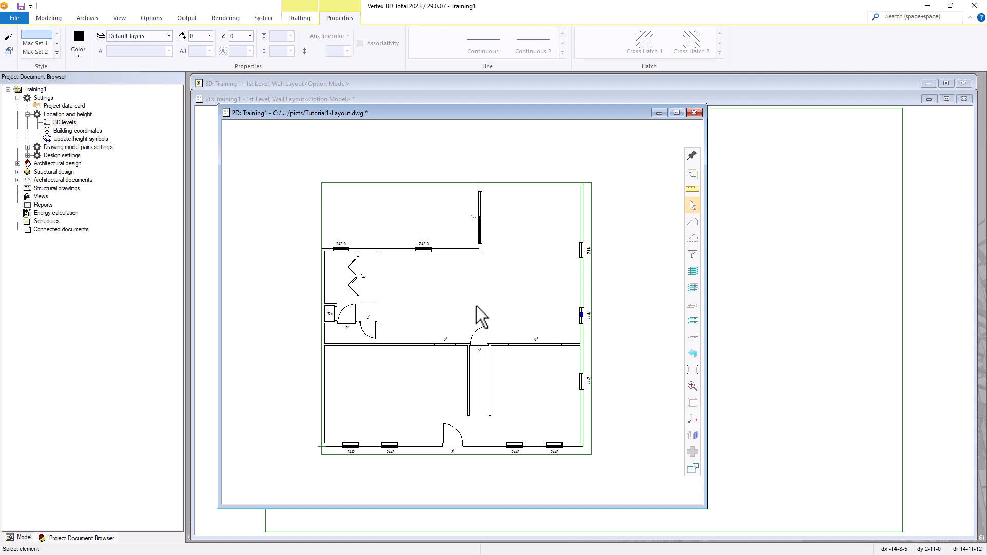
Save the plan as Tutorial1-Layout.vxp, 2D Drawings type, in Training1's ref folder
{"action": "left_click", "coordinate": [16, 22]}
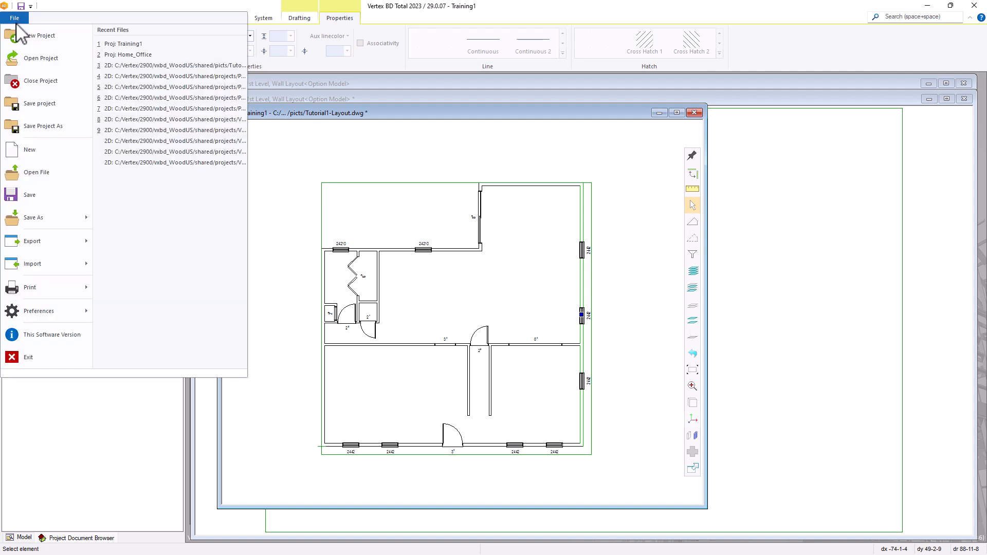
{"action": "mouse_move", "coordinate": [44, 227]}
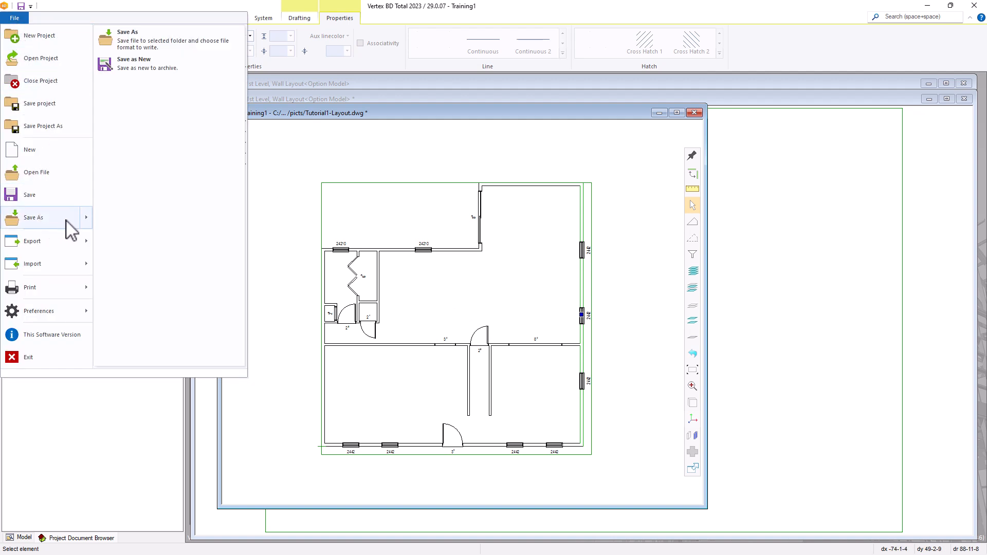
{"action": "left_click", "coordinate": [143, 45]}
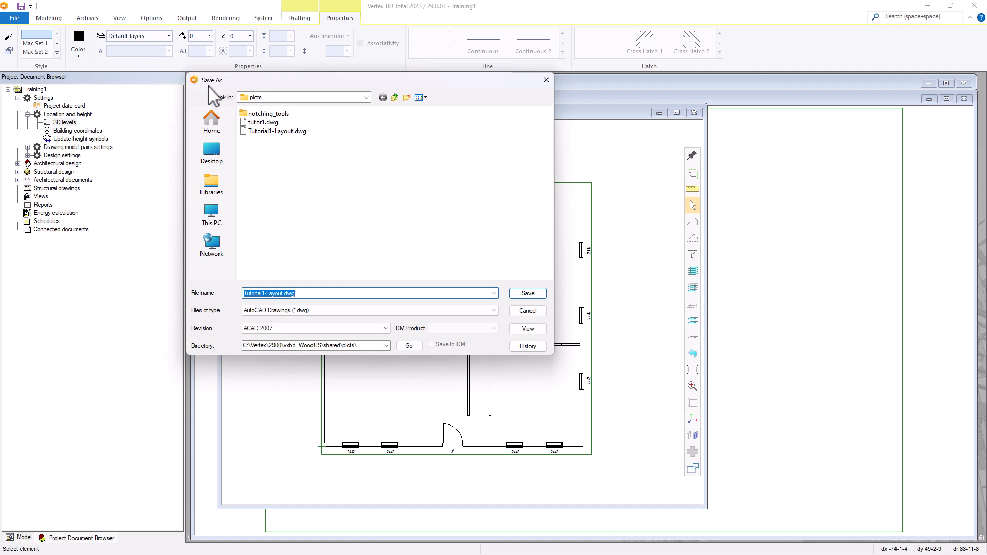
{"action": "left_click", "coordinate": [395, 98]}
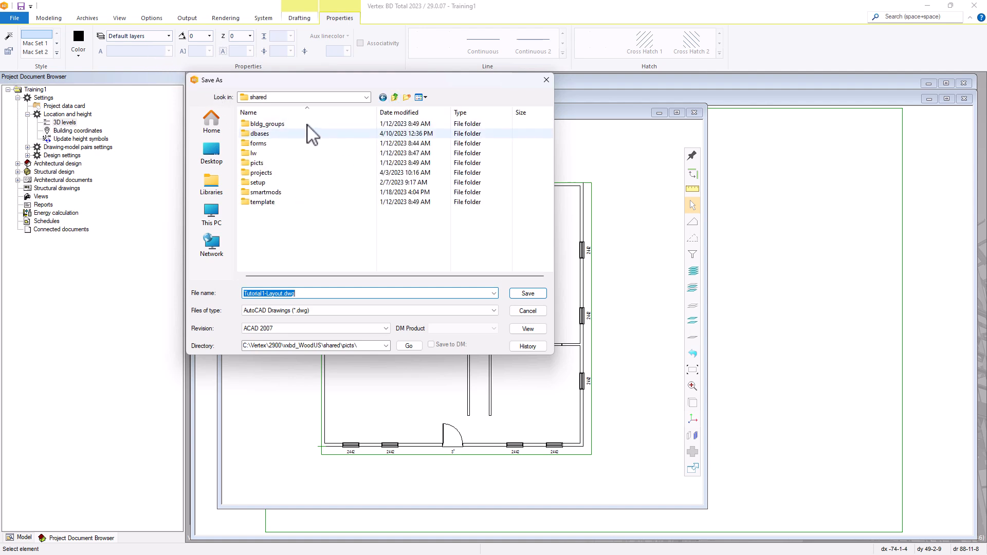
{"action": "double_click", "coordinate": [261, 174]}
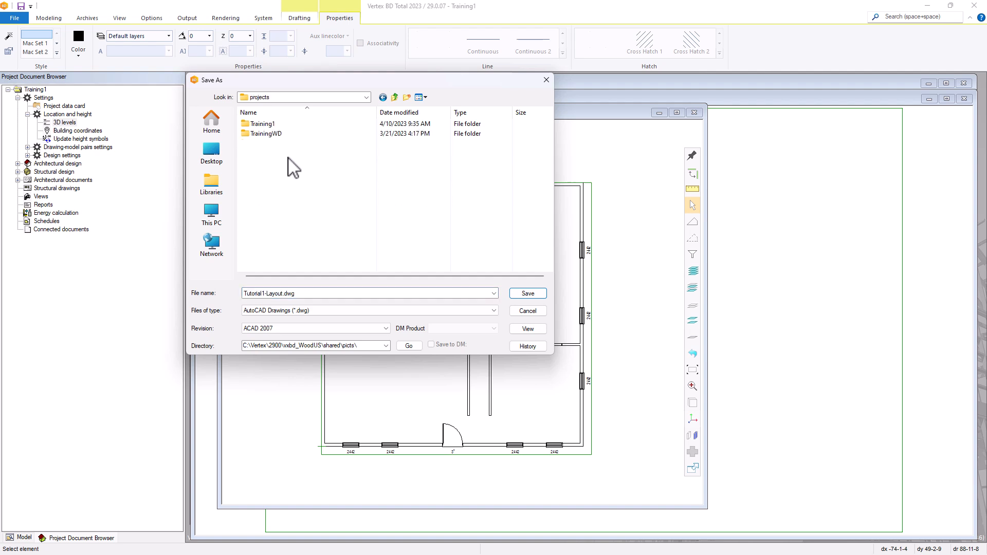
{"action": "double_click", "coordinate": [259, 125]}
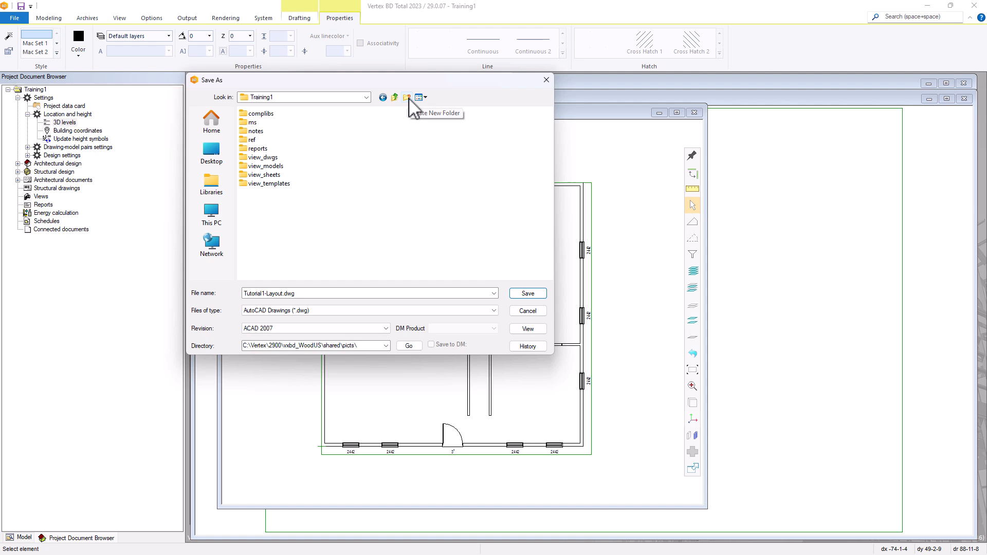
{"action": "double_click", "coordinate": [252, 141]}
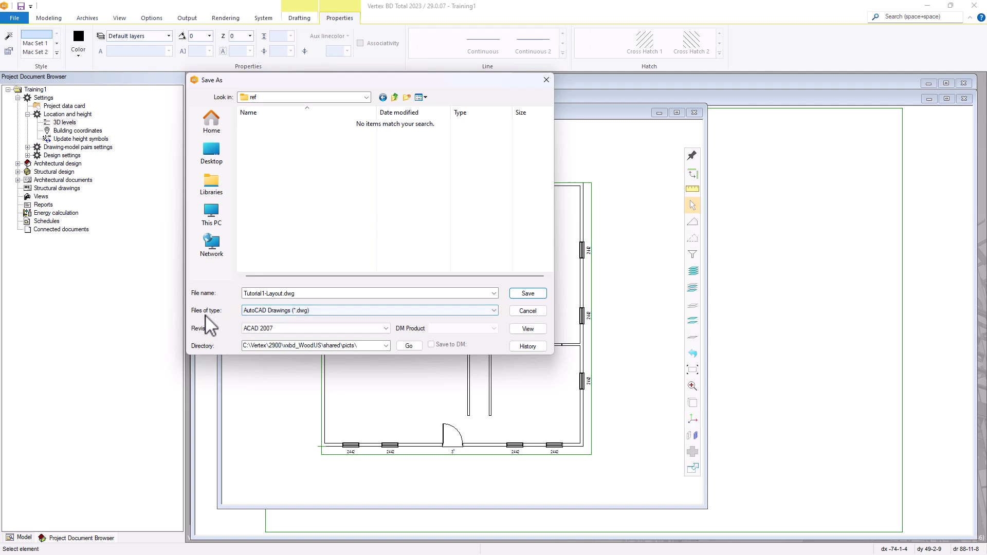
{"action": "left_click", "coordinate": [344, 311]}
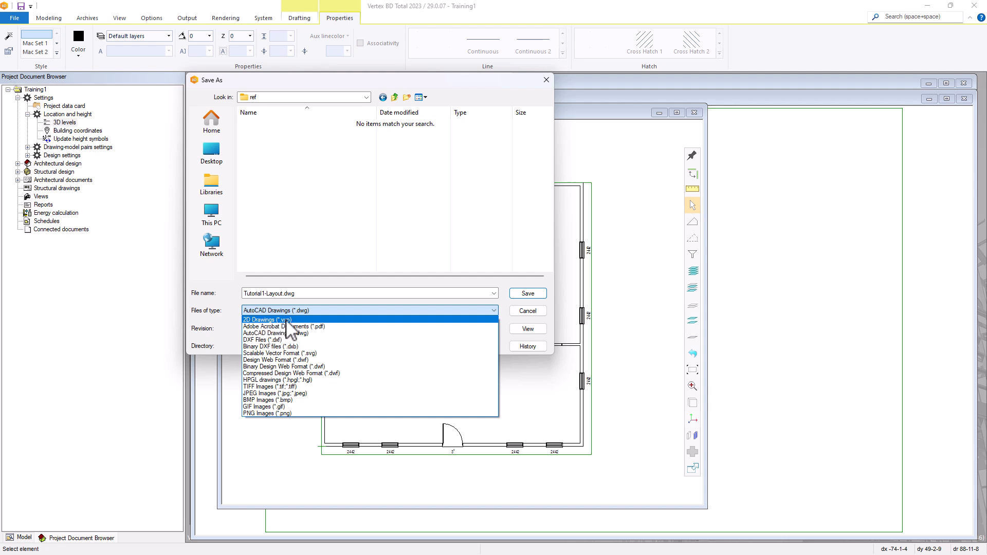
{"action": "left_click", "coordinate": [288, 322]}
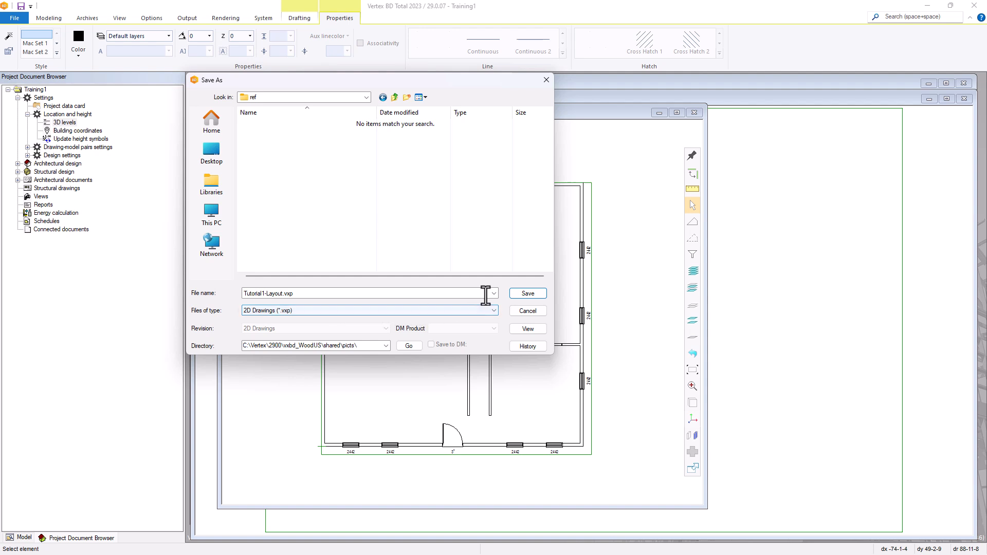
{"action": "left_click", "coordinate": [525, 295]}
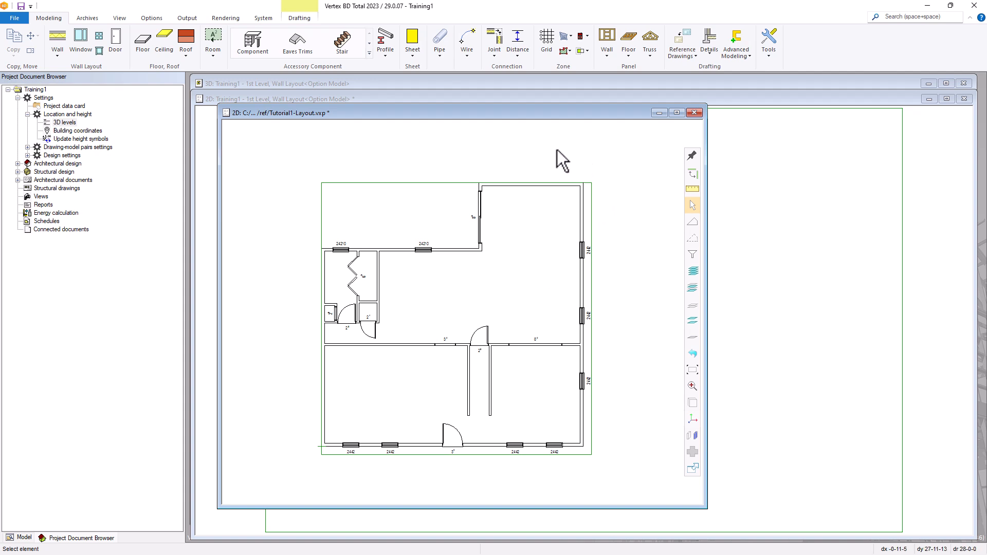
Close the Tutorial1-Layout window, declining to save changes
{"action": "left_click", "coordinate": [694, 113]}
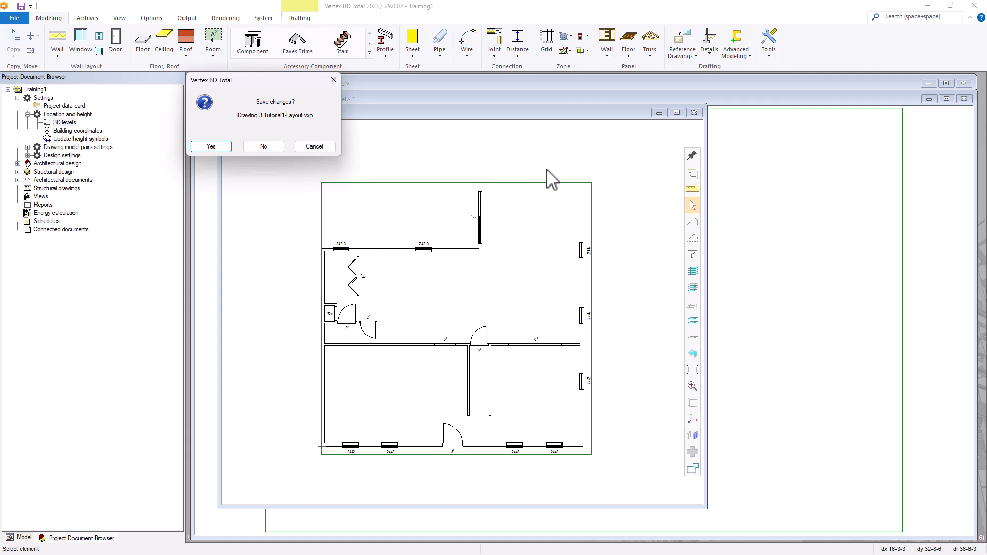
{"action": "left_click", "coordinate": [272, 146]}
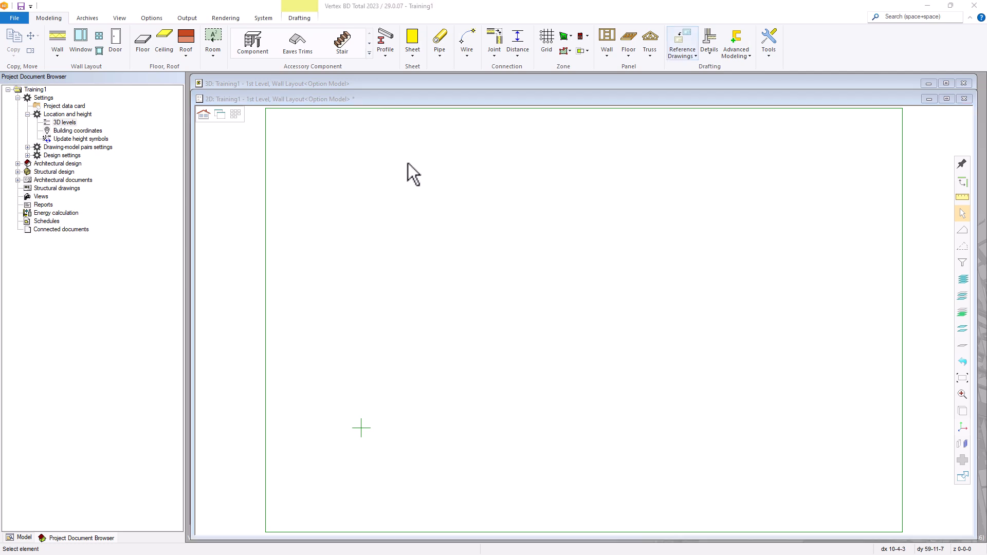
{"action": "left_click", "coordinate": [56, 18]}
Start Reference Drawing or Model from Reference Drawings and check its empty File list
{"action": "left_click", "coordinate": [682, 38]}
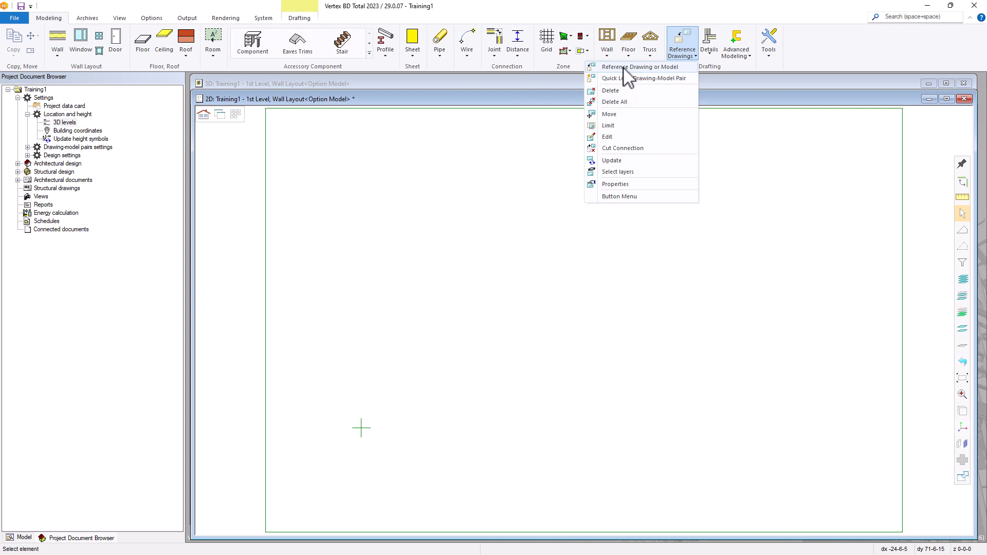
{"action": "left_click", "coordinate": [624, 67]}
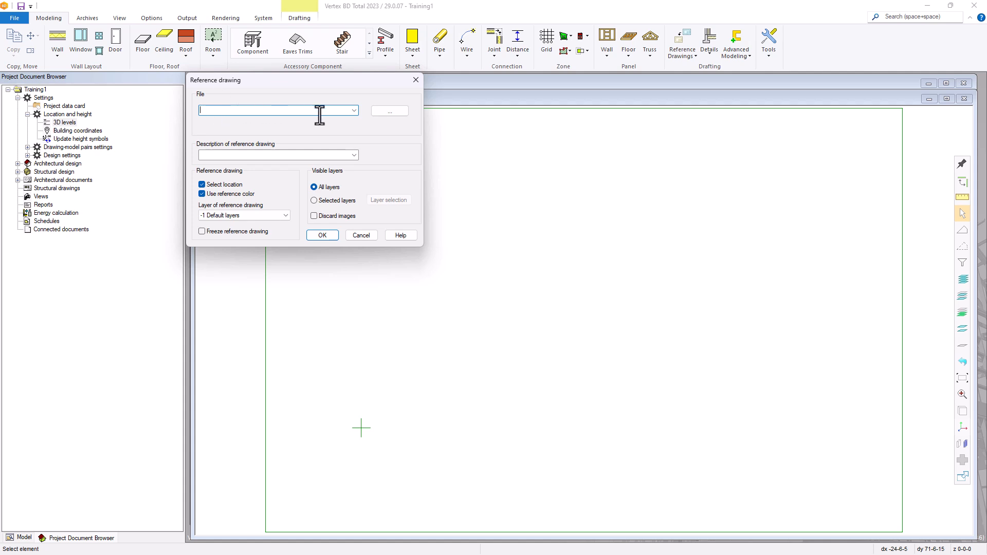
{"action": "left_click", "coordinate": [355, 111]}
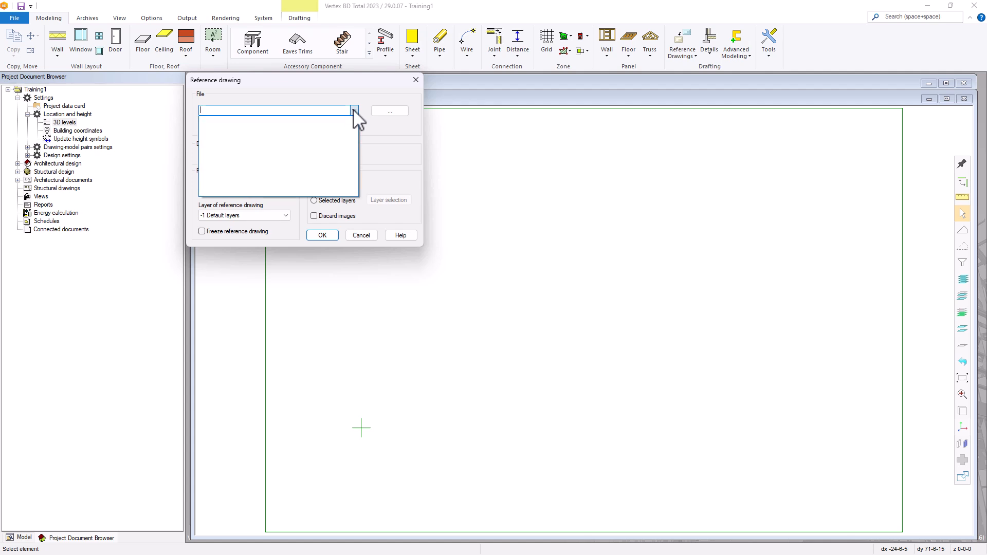
{"action": "left_click", "coordinate": [349, 93]}
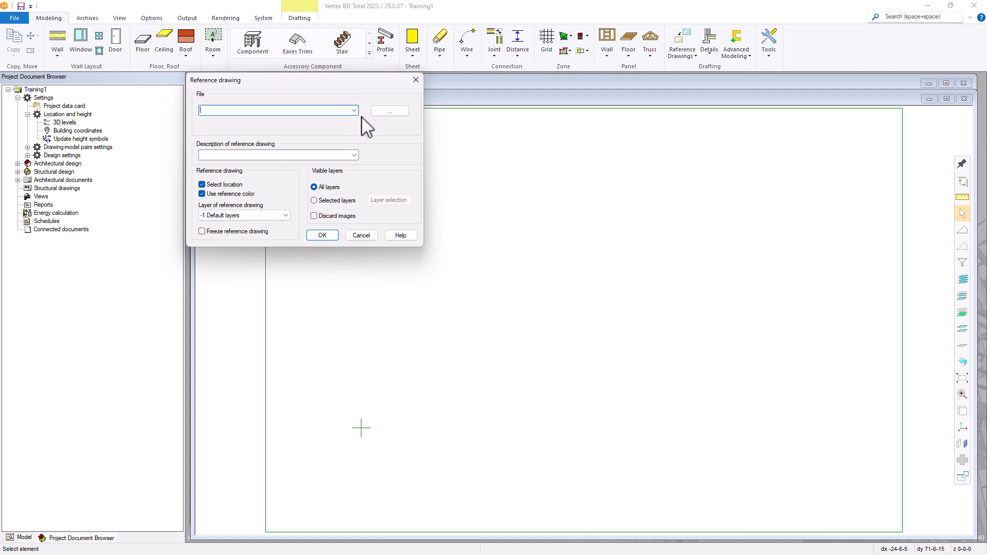
Browse to Training1's ref folder and pick Tutorial1-Layout.vxp as a 2D Drawings reference
{"action": "left_click", "coordinate": [395, 111]}
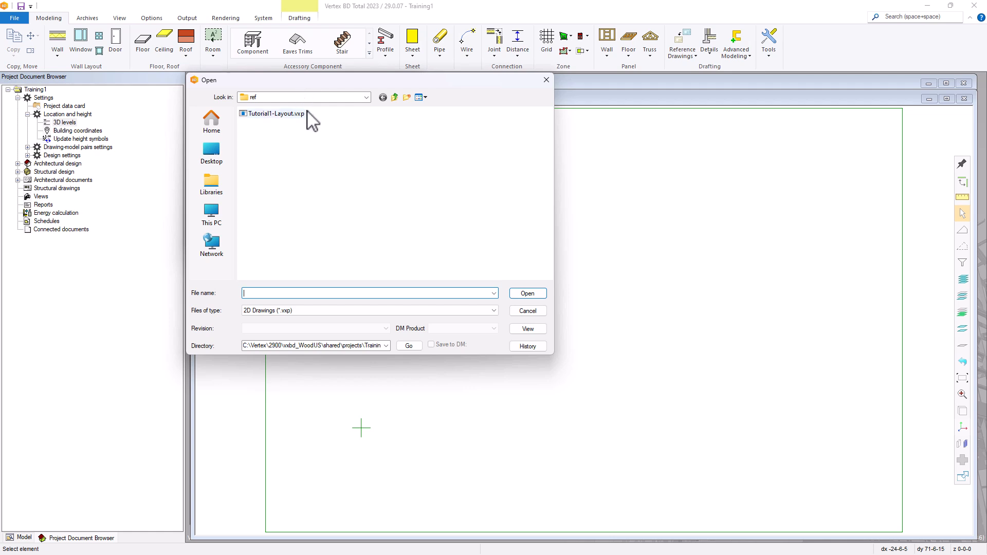
{"action": "left_click", "coordinate": [395, 97]}
{"action": "left_click", "coordinate": [367, 98]}
{"action": "left_click", "coordinate": [367, 98]}
{"action": "double_click", "coordinate": [253, 140]}
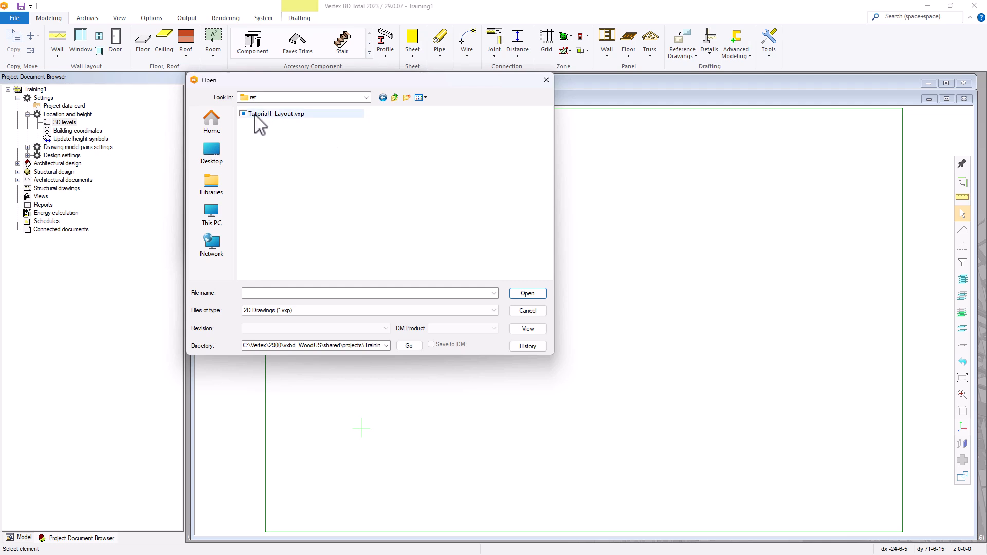
{"action": "left_click", "coordinate": [289, 117]}
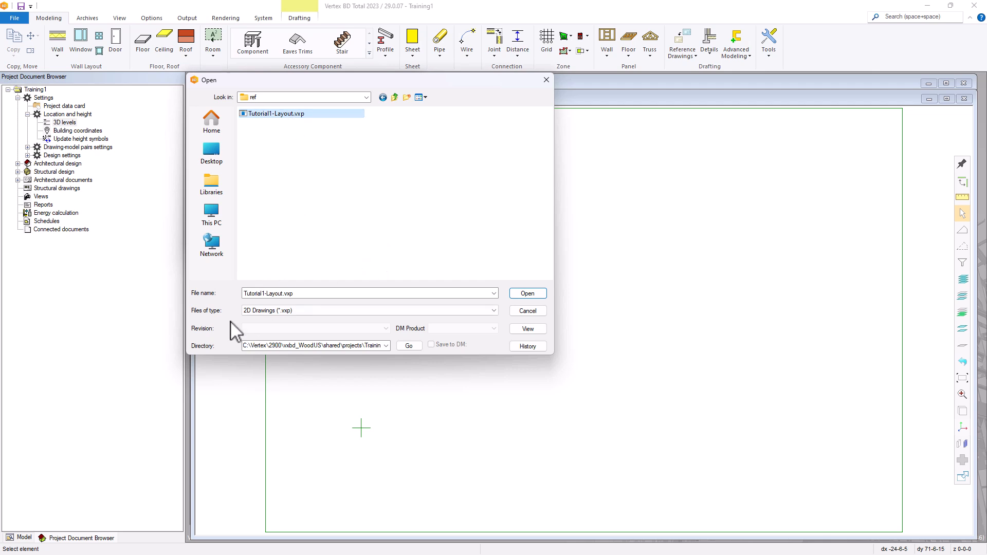
{"action": "left_click", "coordinate": [316, 312]}
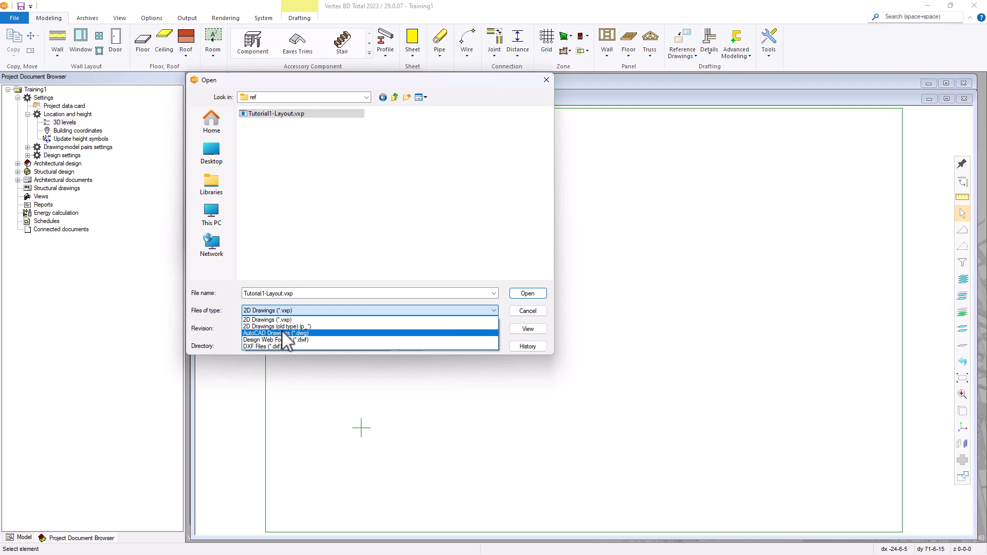
{"action": "left_click", "coordinate": [338, 309]}
{"action": "left_click", "coordinate": [527, 294]}
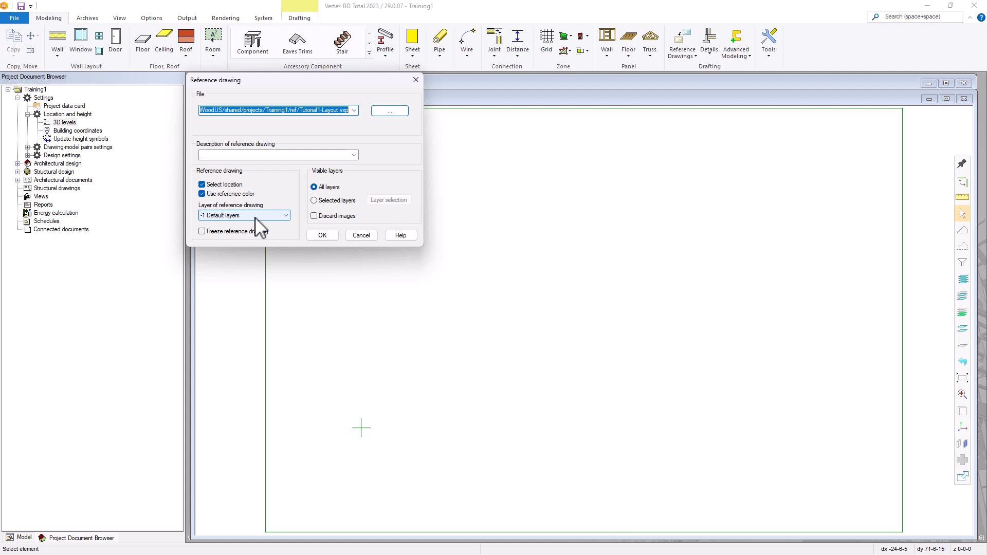
{"action": "left_click", "coordinate": [268, 216]}
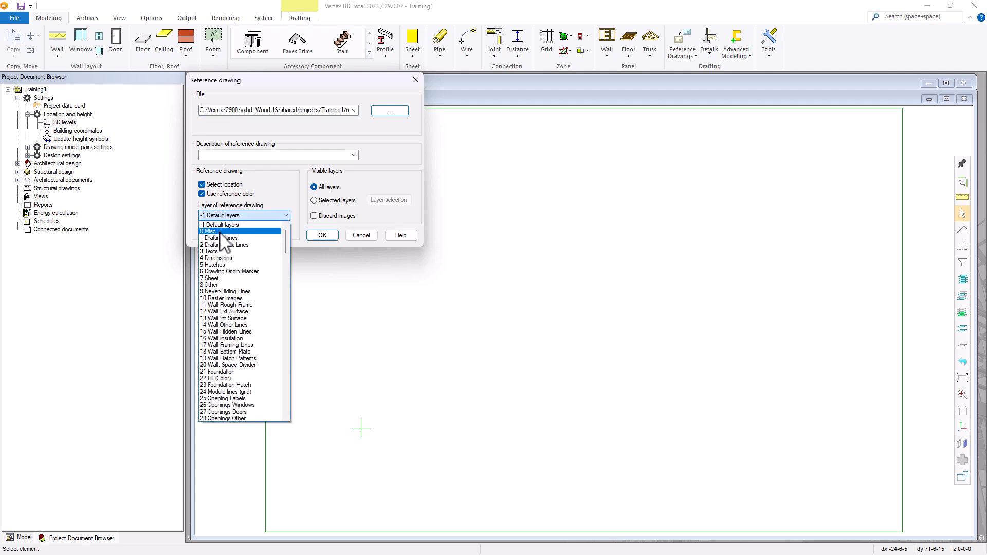
{"action": "left_click", "coordinate": [282, 214]}
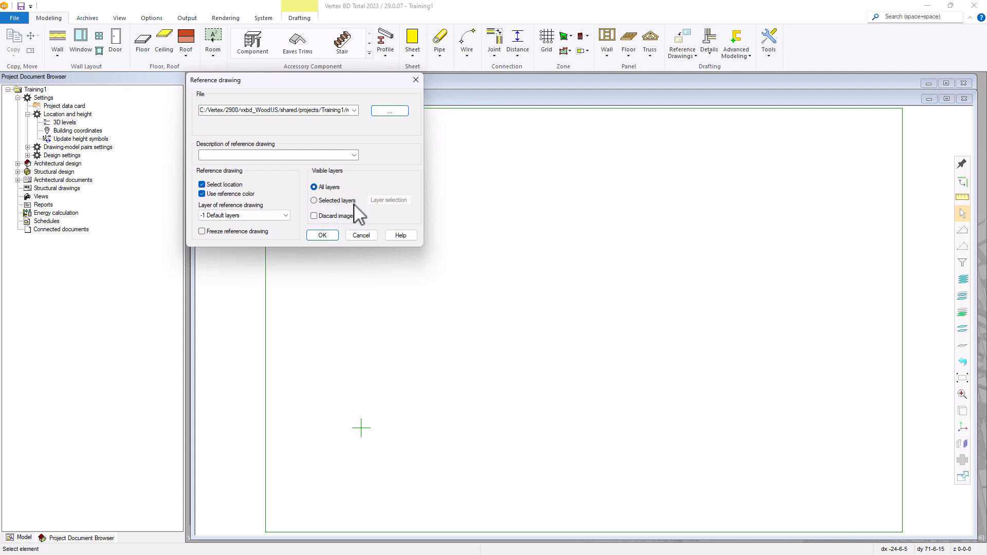
{"action": "left_click", "coordinate": [324, 202]}
{"action": "left_click", "coordinate": [387, 202]}
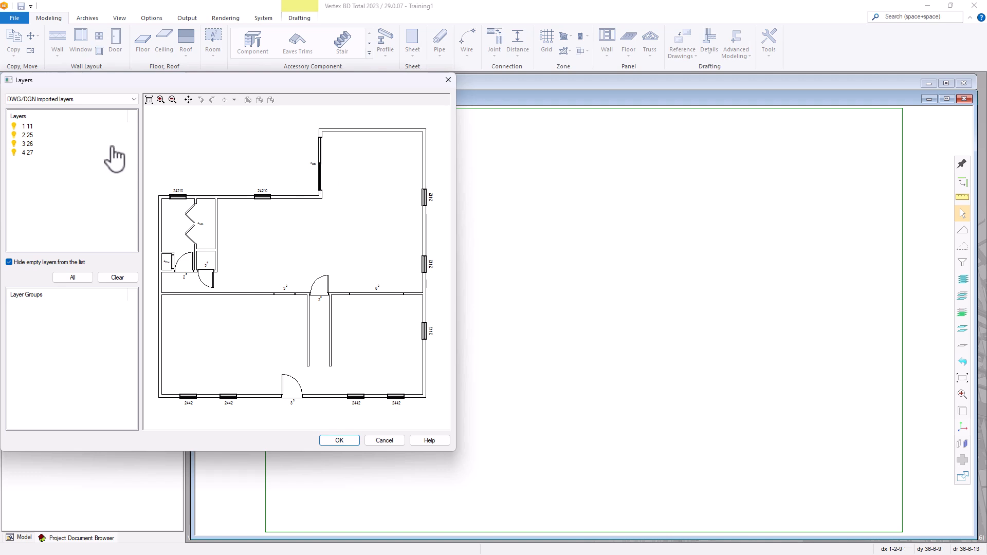
{"action": "left_click_drag", "start_coordinate": [40, 83], "coordinate": [121, 85]}
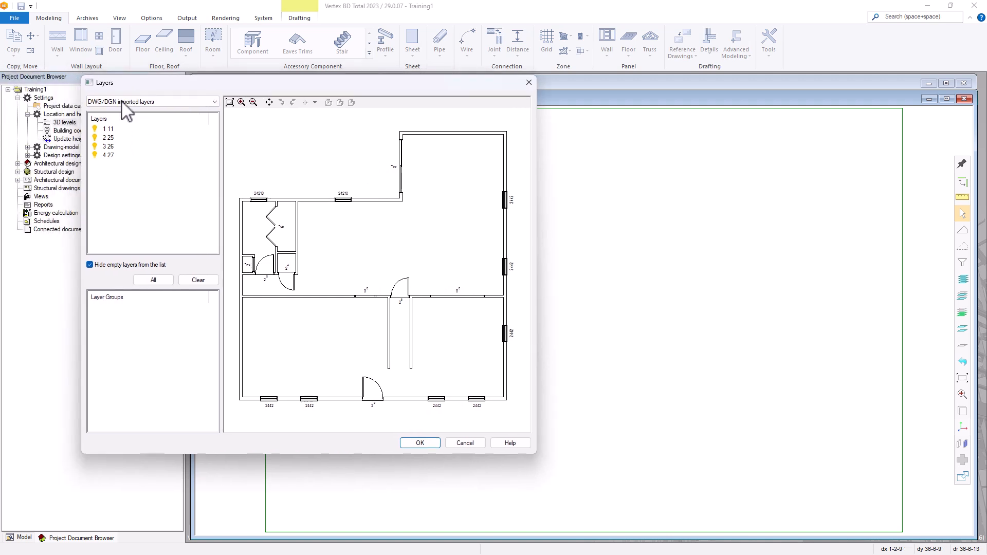
{"action": "left_click", "coordinate": [94, 129]}
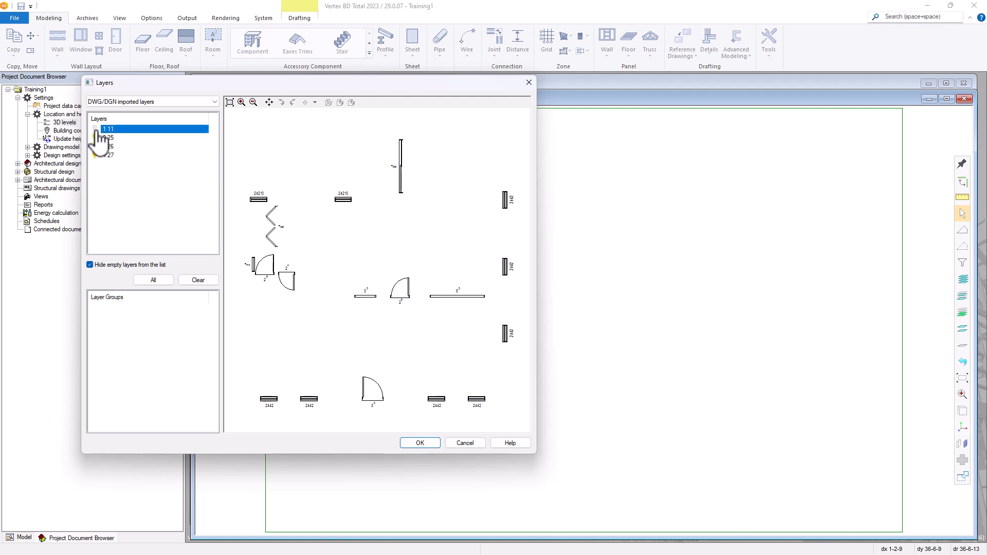
{"action": "left_click", "coordinate": [95, 130]}
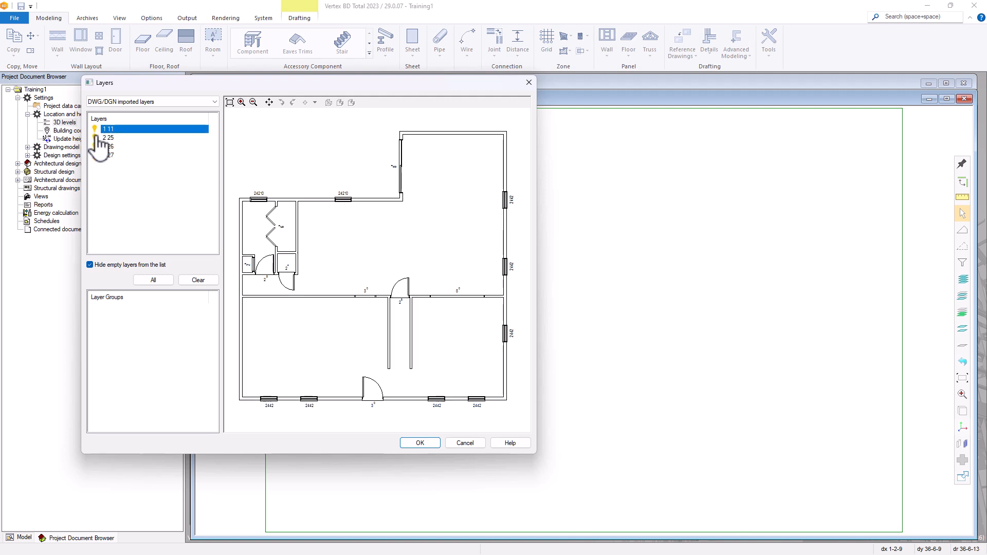
{"action": "left_click", "coordinate": [96, 137]}
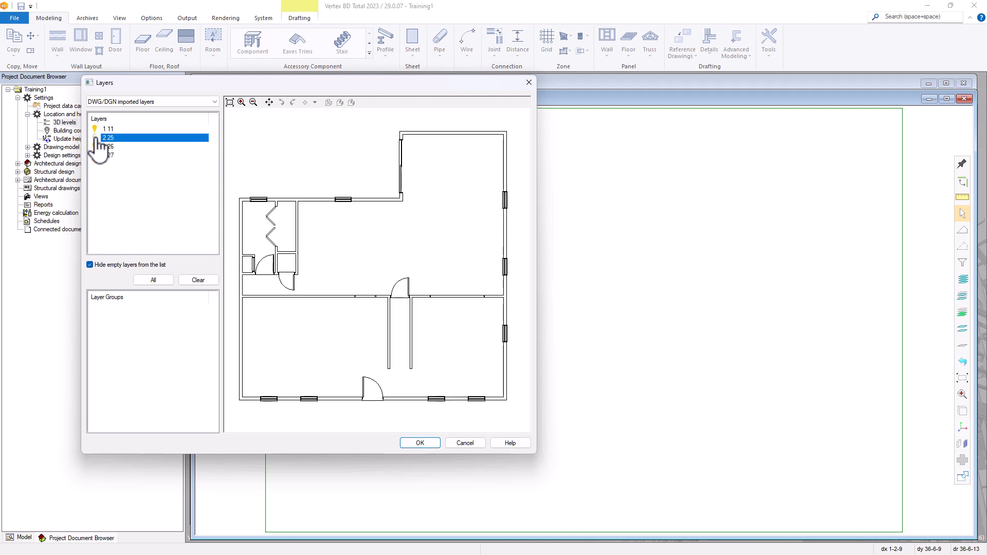
{"action": "left_click", "coordinate": [464, 442]}
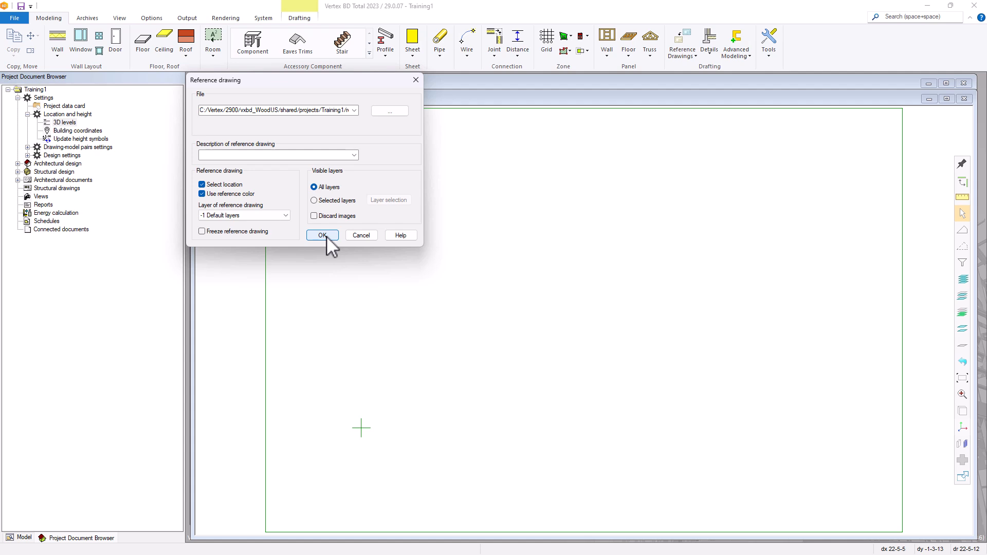
Accept the reference settings and place the Tutorial1-Layout plan in the 2D wall layout
{"action": "left_click", "coordinate": [326, 236]}
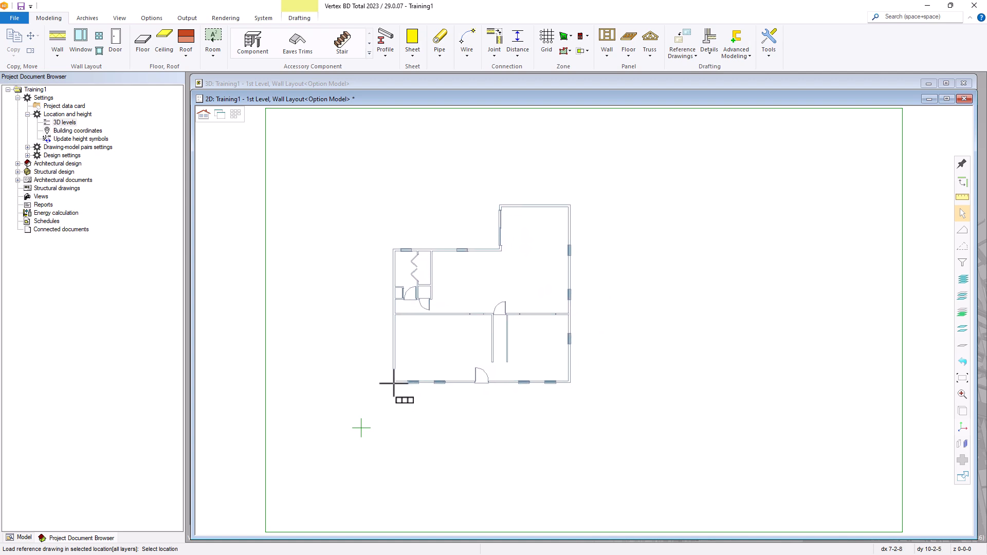
{"action": "left_click", "coordinate": [407, 381]}
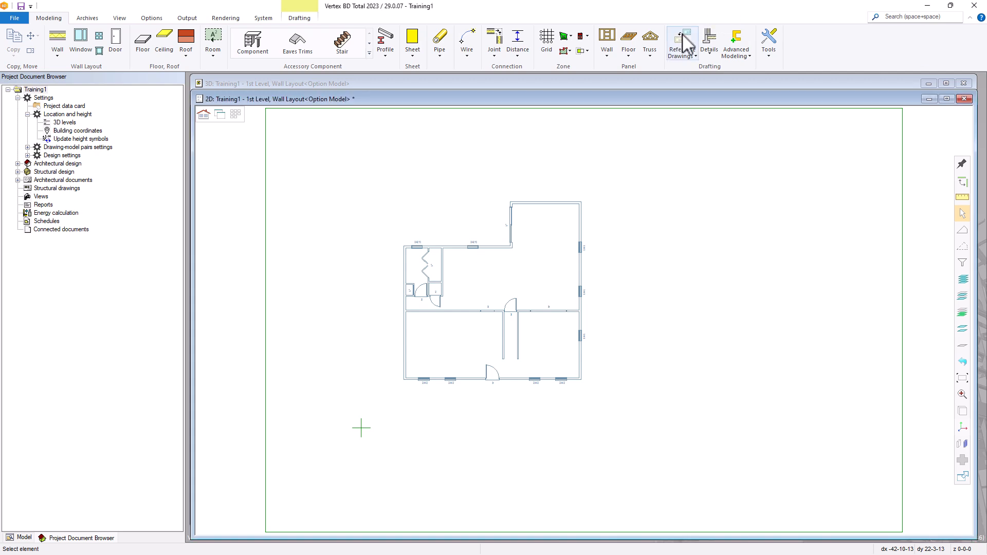
Attach another Tutorial1-Layout reference via Reference Drawing or Model and accept its settings
{"action": "left_click", "coordinate": [682, 53]}
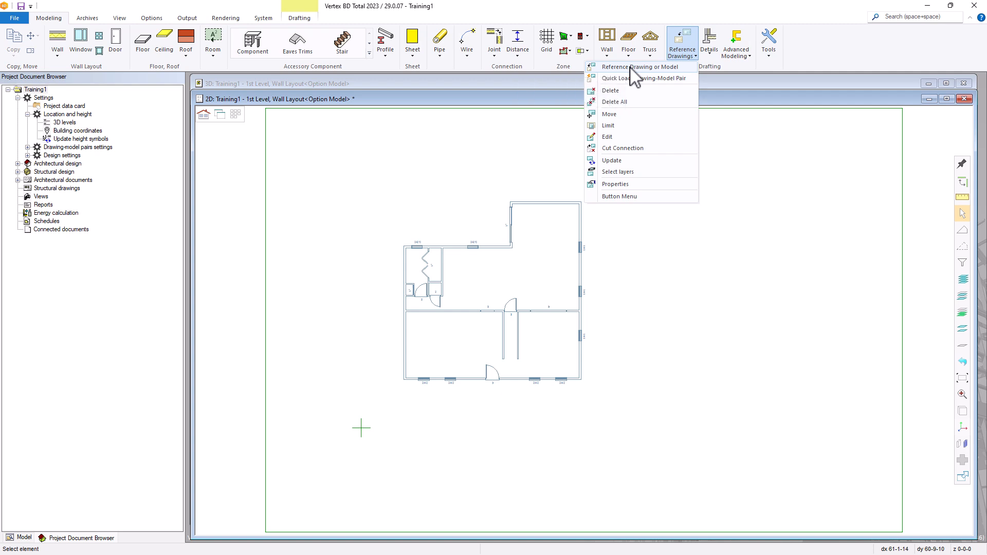
{"action": "left_click", "coordinate": [631, 66]}
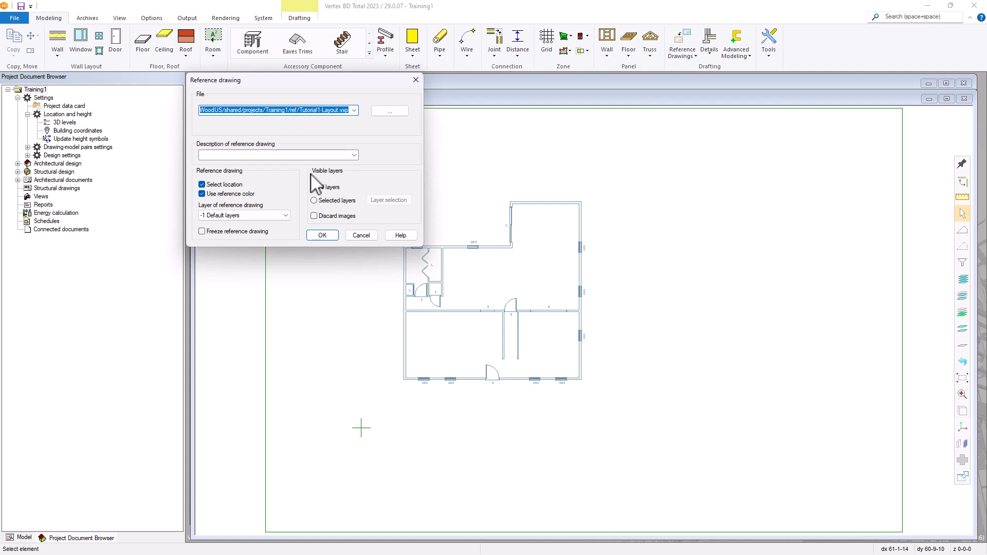
{"action": "left_click", "coordinate": [322, 235]}
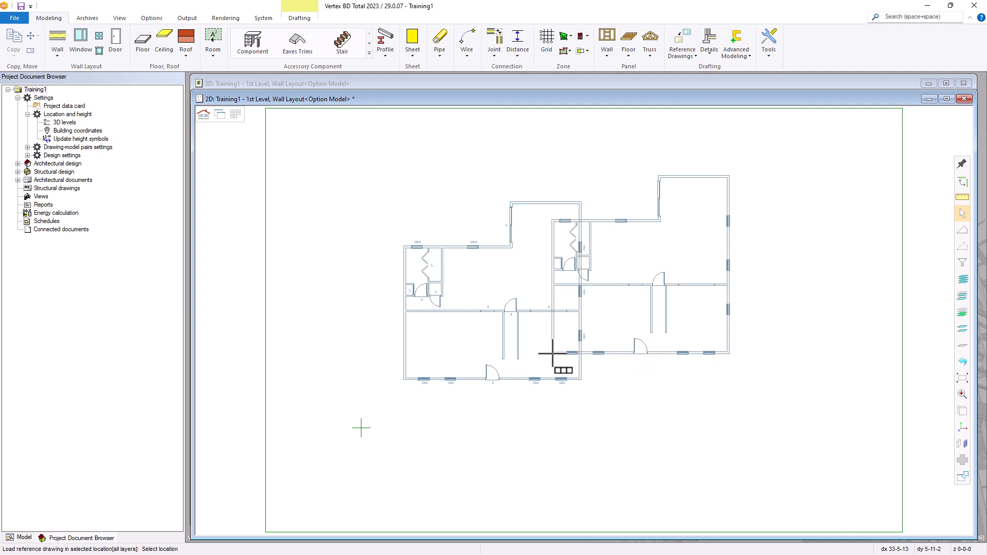
Give the incoming reference floor plan a slant angle of 5
{"action": "right_click", "coordinate": [553, 359]}
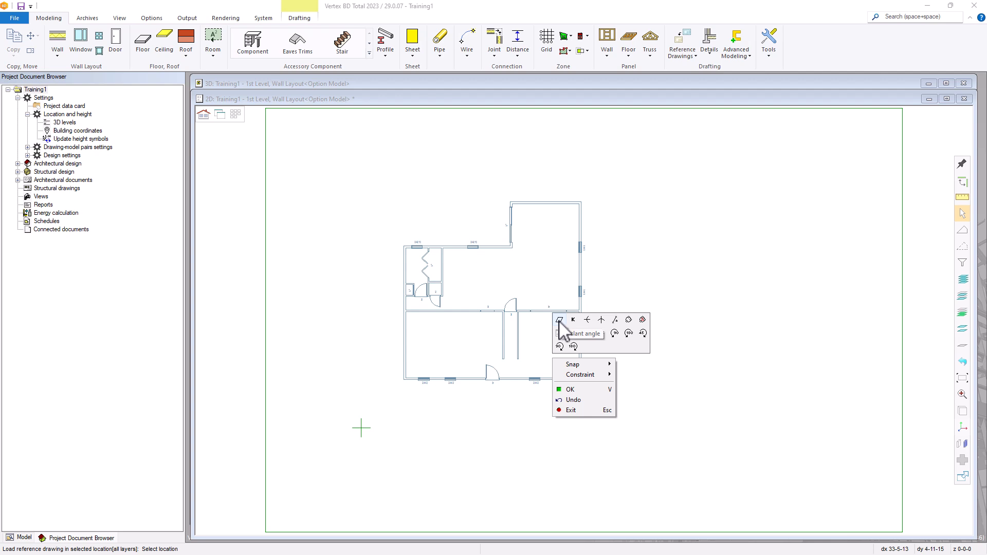
{"action": "left_click", "coordinate": [560, 320]}
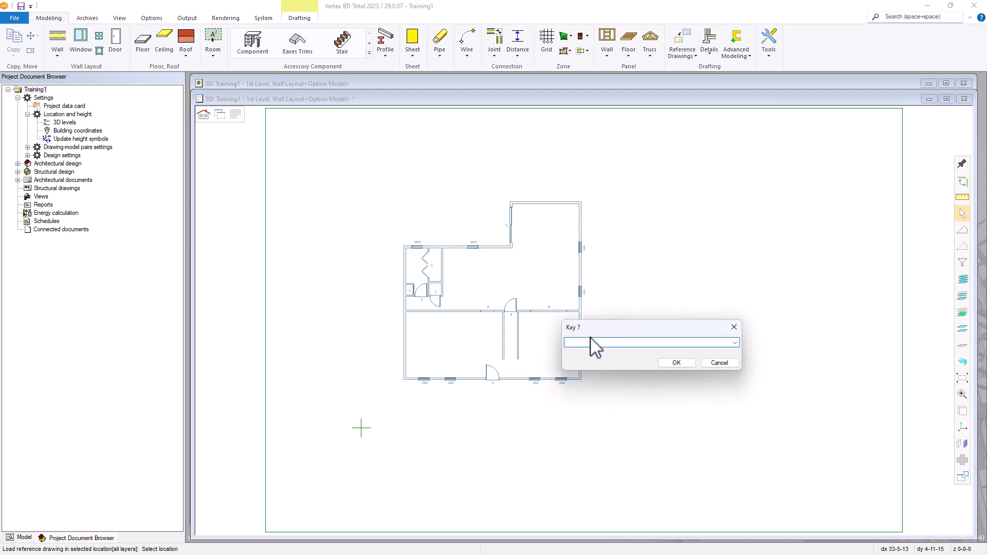
{"action": "type", "text": "5"}
{"action": "left_click", "coordinate": [670, 363]}
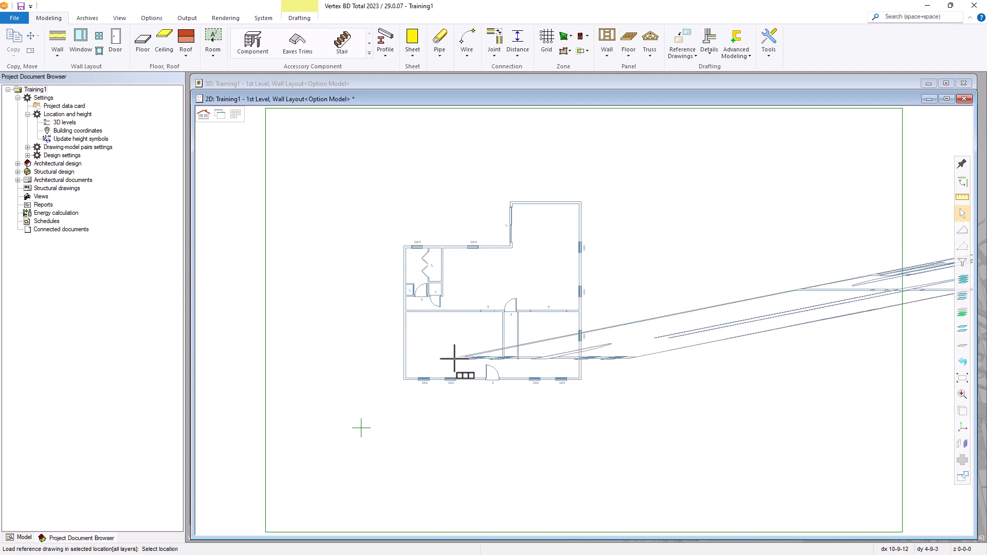
Enter 0 as the Kxy coordinate for the reference's insertion point
{"action": "right_click", "coordinate": [539, 332]}
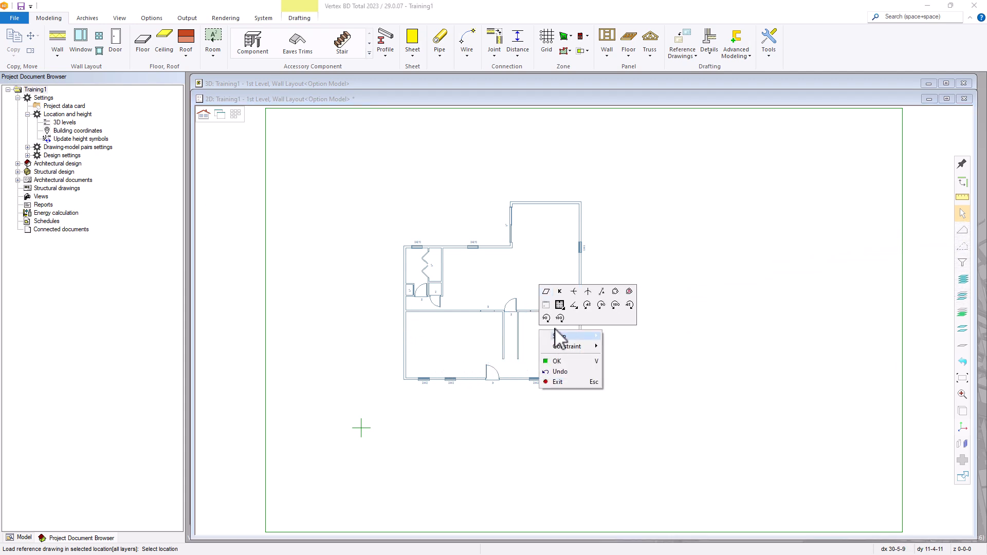
{"action": "right_click", "coordinate": [628, 326]}
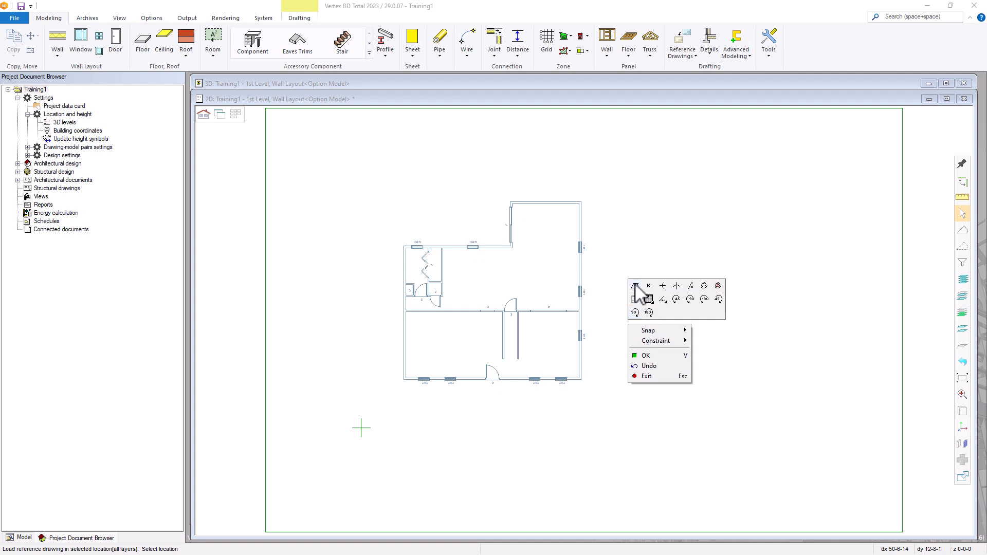
{"action": "left_click", "coordinate": [636, 286]}
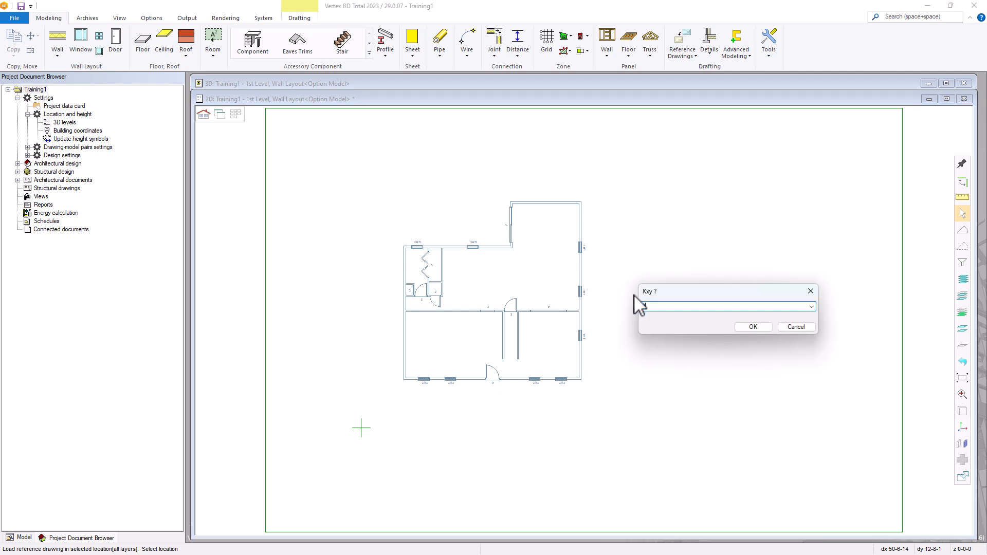
{"action": "type", "text": "0"}
{"action": "left_click", "coordinate": [752, 327]}
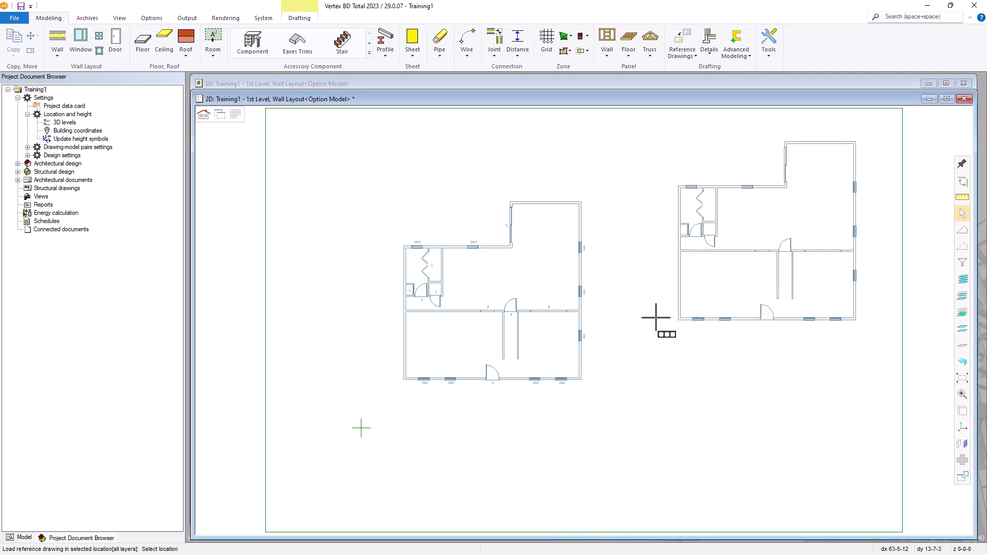
Scale the reference plan to F.S. (full scale) and mirror it top-down
{"action": "right_click", "coordinate": [543, 369]}
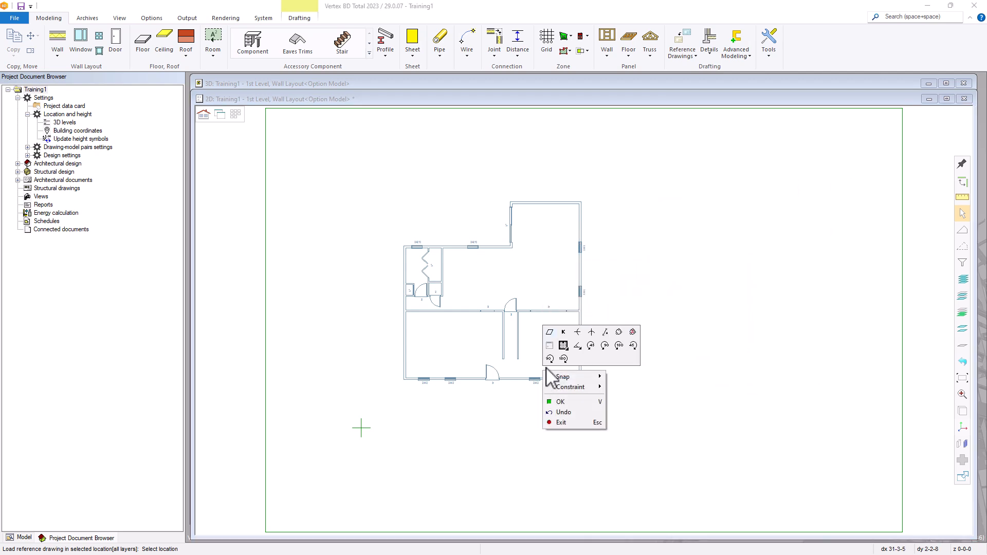
{"action": "left_click", "coordinate": [564, 334]}
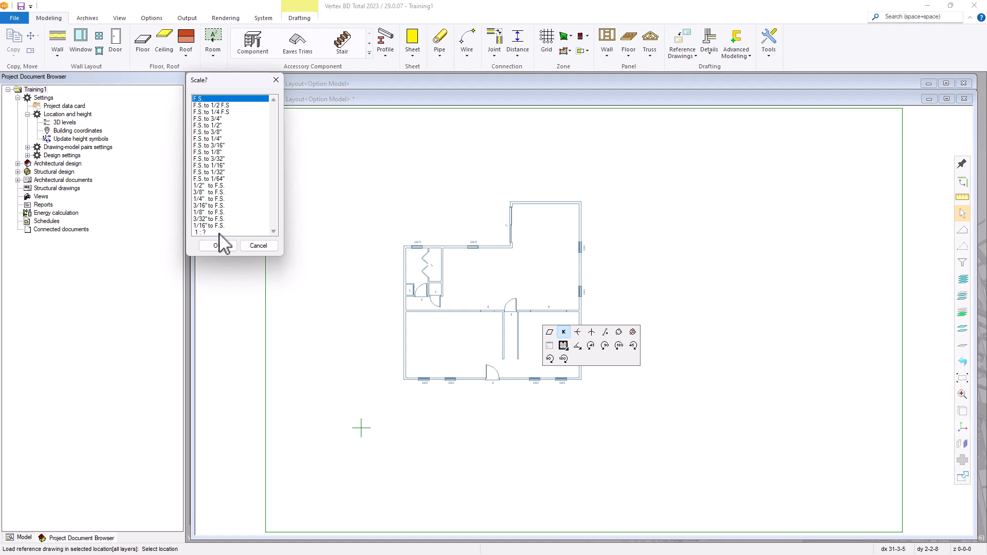
{"action": "double_click", "coordinate": [200, 99]}
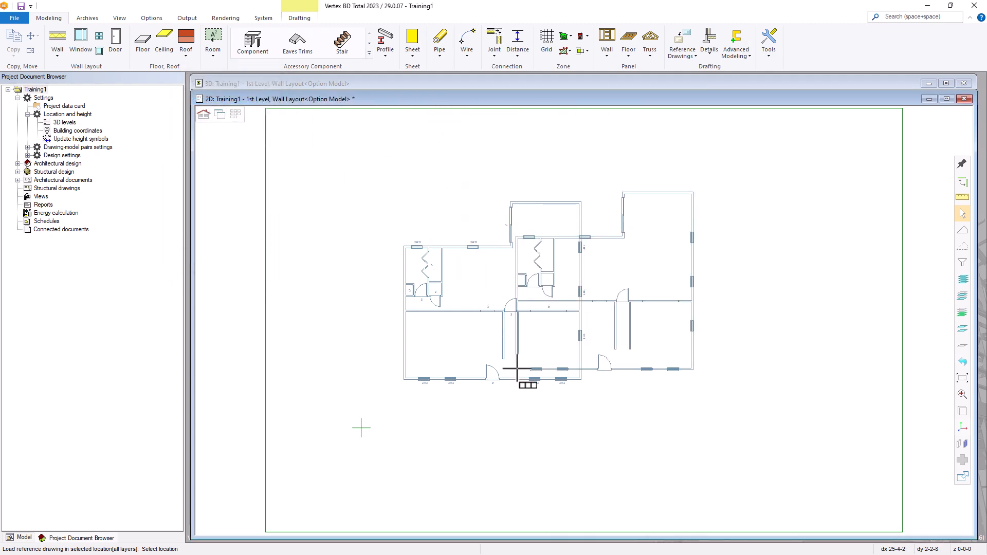
{"action": "right_click", "coordinate": [469, 345]}
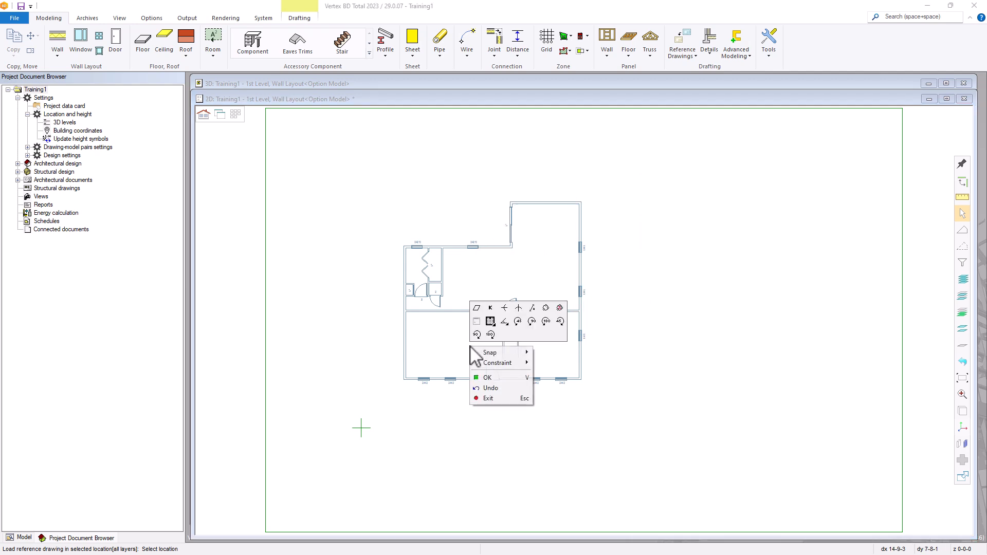
{"action": "left_click", "coordinate": [506, 308]}
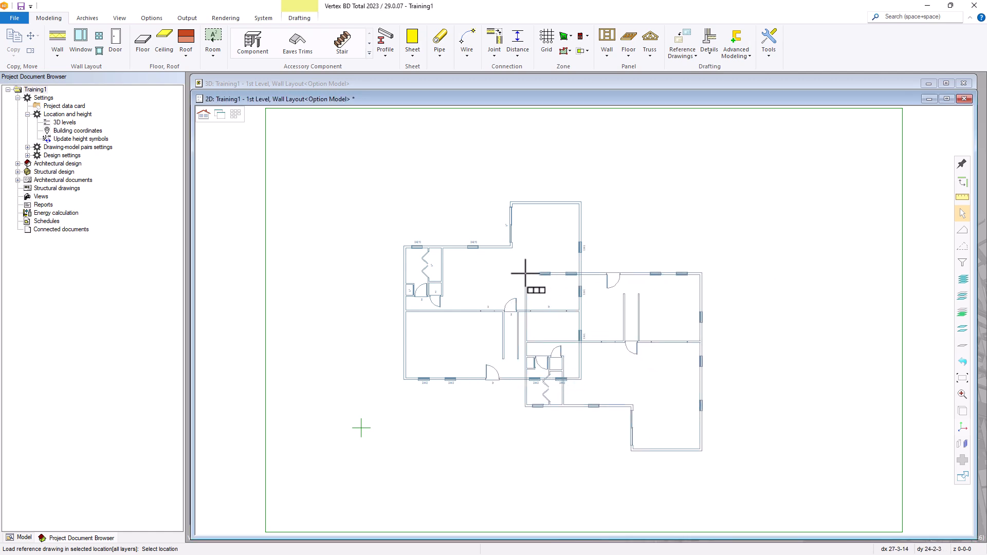
Undo the top-down mirror, then toggle Mirror left-right on and off again
{"action": "right_click", "coordinate": [526, 273]}
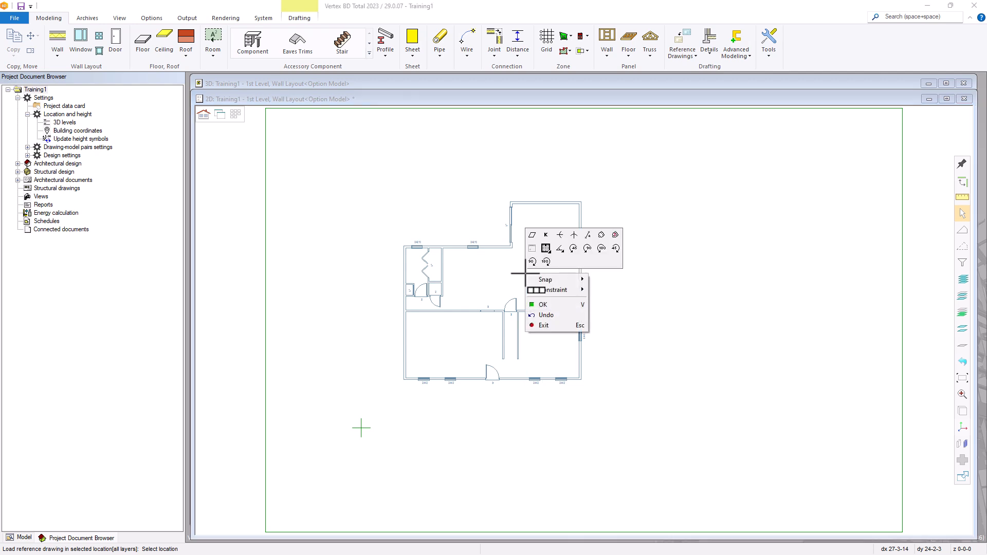
{"action": "left_click", "coordinate": [560, 249]}
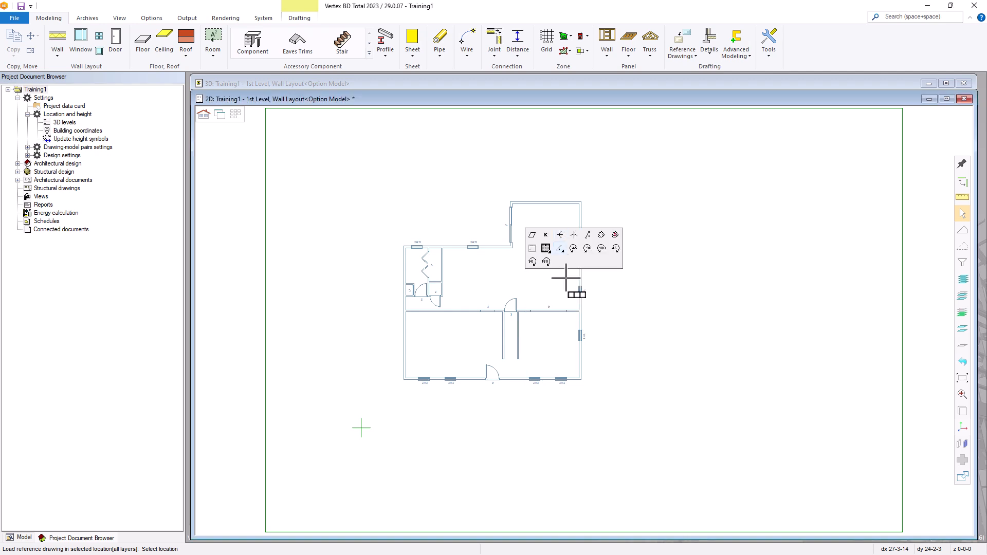
{"action": "right_click", "coordinate": [521, 325]}
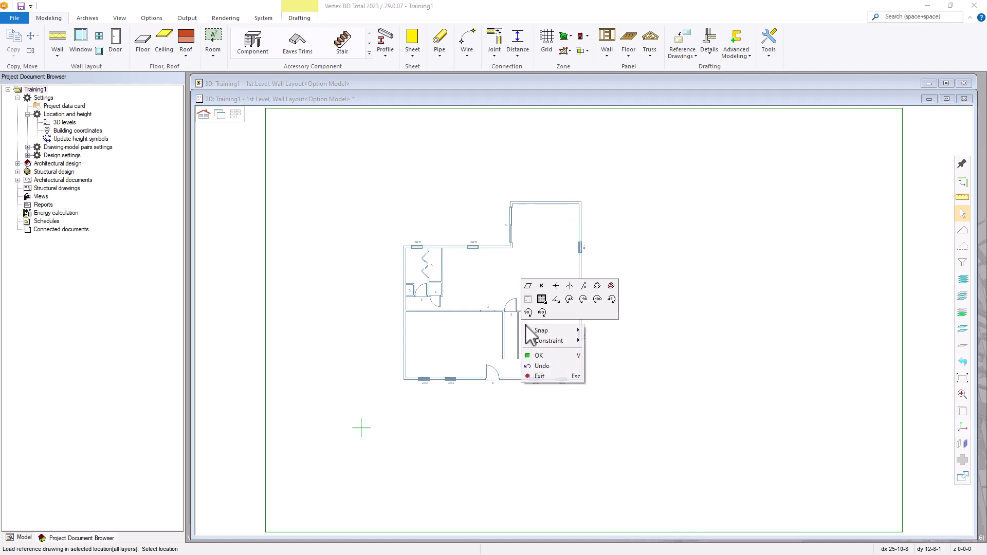
{"action": "left_click", "coordinate": [572, 290]}
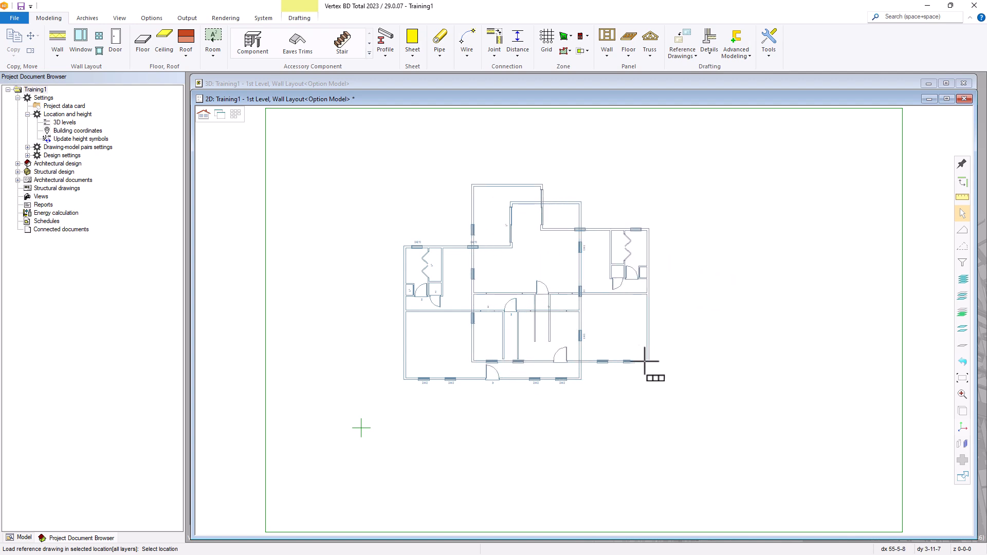
{"action": "right_click", "coordinate": [635, 359]}
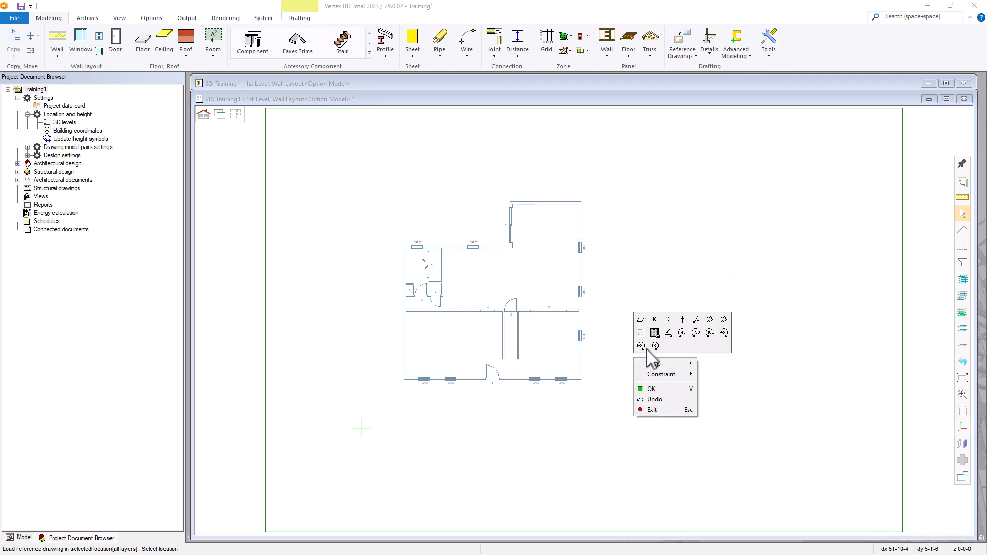
{"action": "left_click", "coordinate": [682, 320]}
{"action": "left_click", "coordinate": [684, 323]}
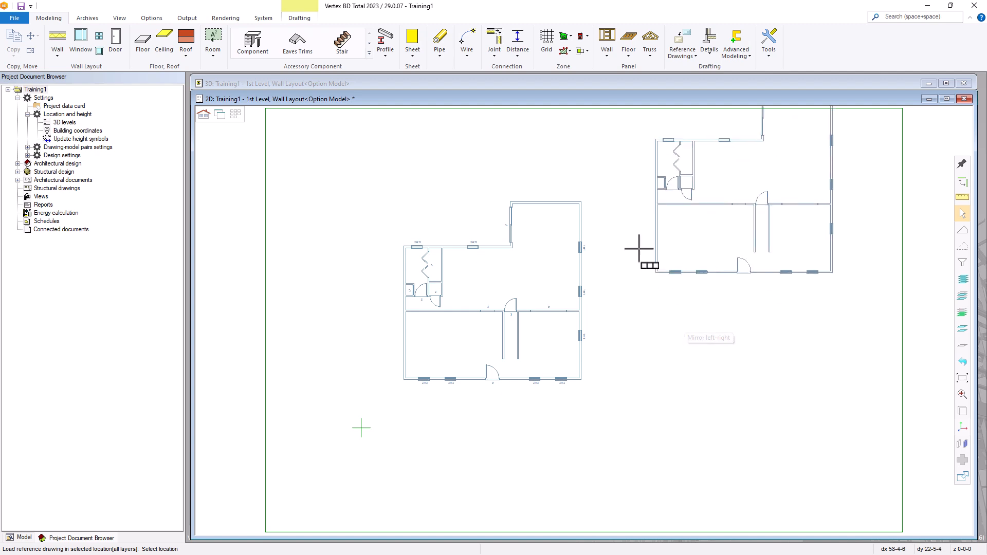
{"action": "right_click", "coordinate": [608, 334]}
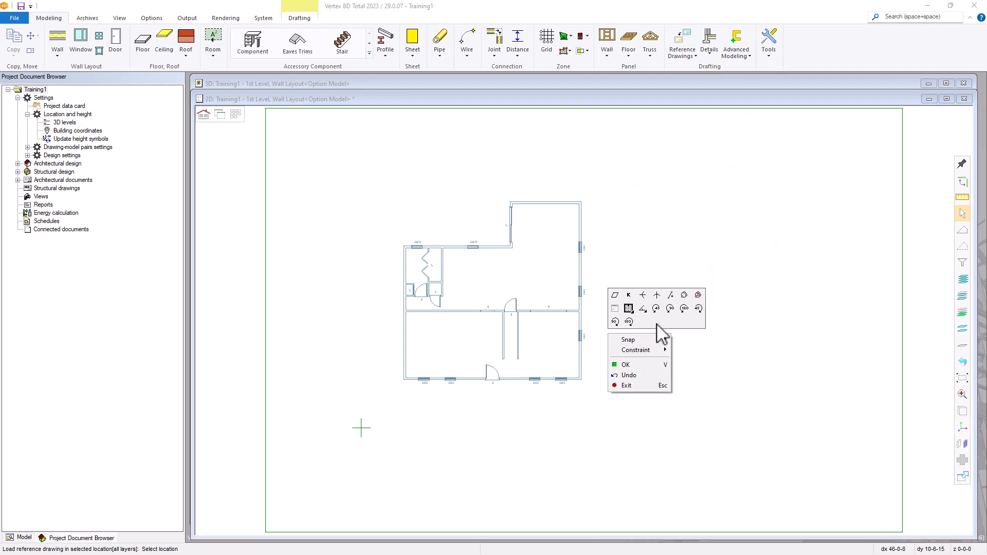
{"action": "left_click", "coordinate": [671, 295]}
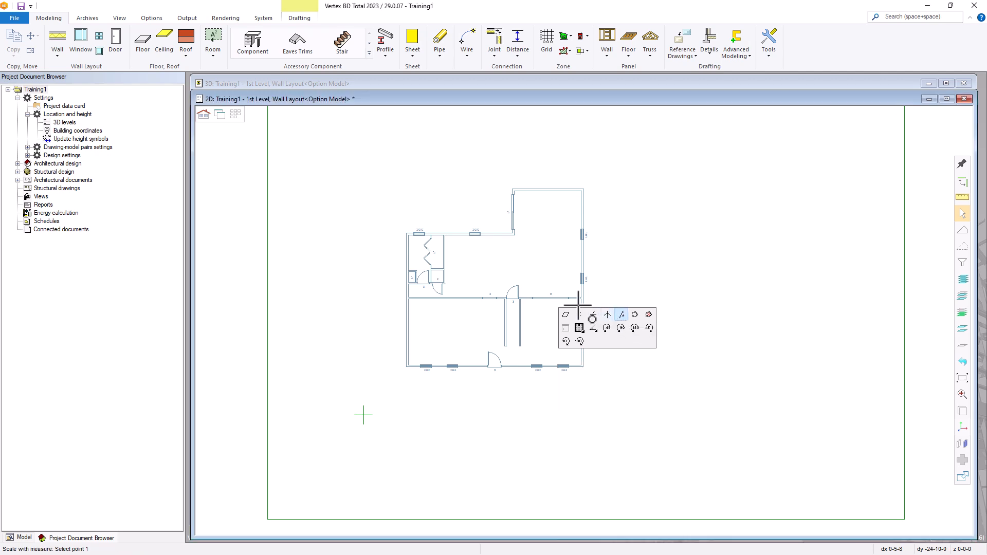
{"action": "left_click", "coordinate": [620, 317]}
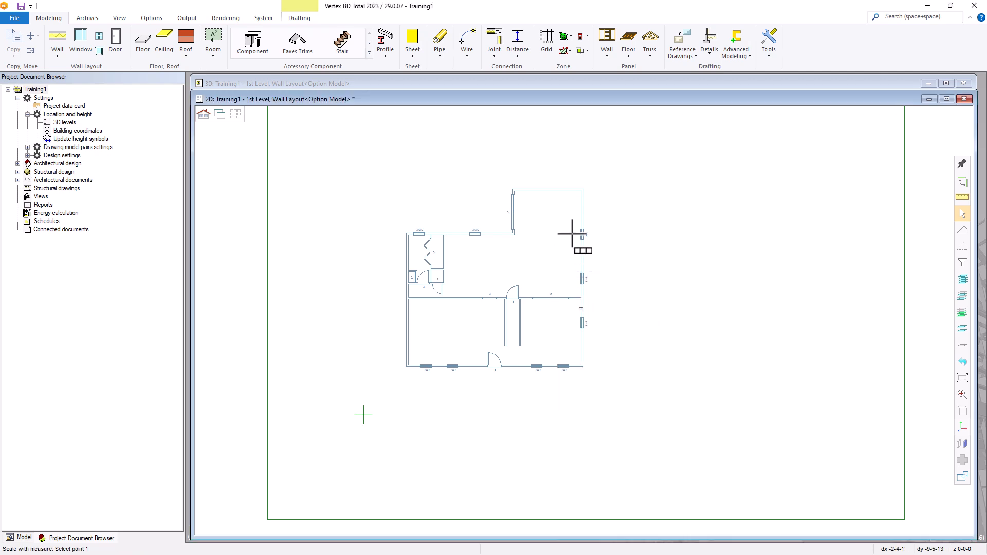
{"action": "scroll", "coordinate": [577, 227], "scroll_direction": "up", "scroll_amount": 5}
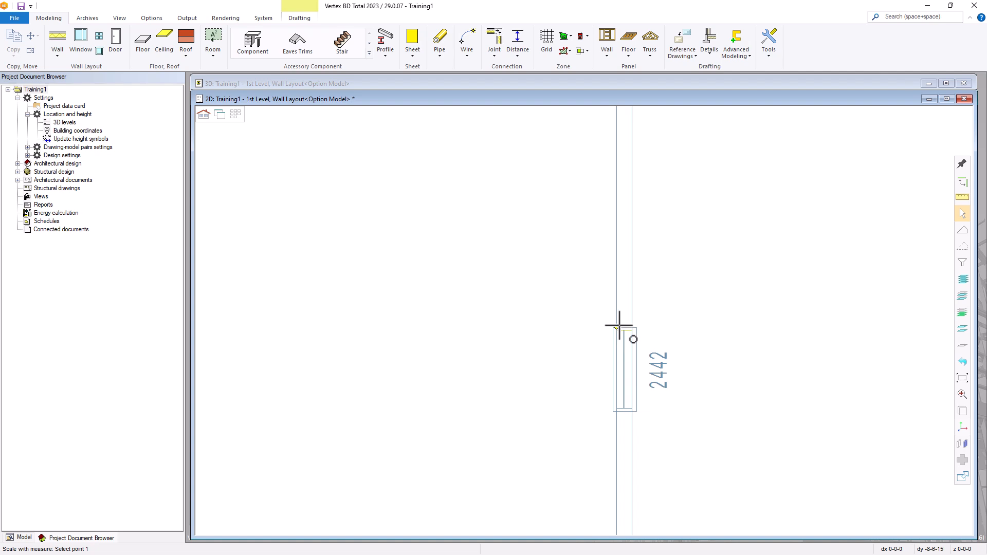
{"action": "left_click", "coordinate": [617, 328]}
{"action": "left_click", "coordinate": [632, 328]}
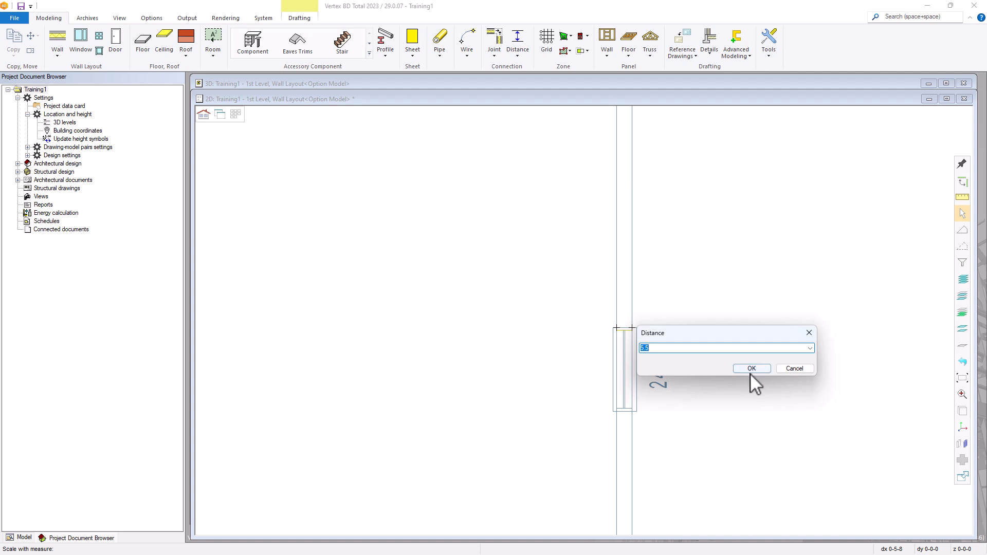
{"action": "left_click", "coordinate": [796, 368]}
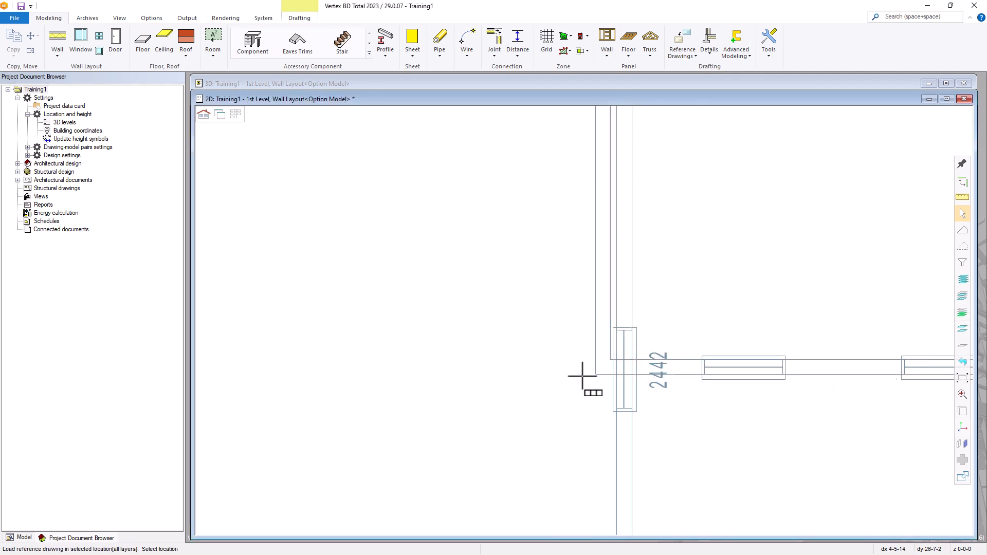
{"action": "scroll", "coordinate": [583, 321], "scroll_direction": "down", "scroll_amount": 4}
Set the plan's reference point and activate angle placement by reference line
{"action": "right_click", "coordinate": [569, 330]}
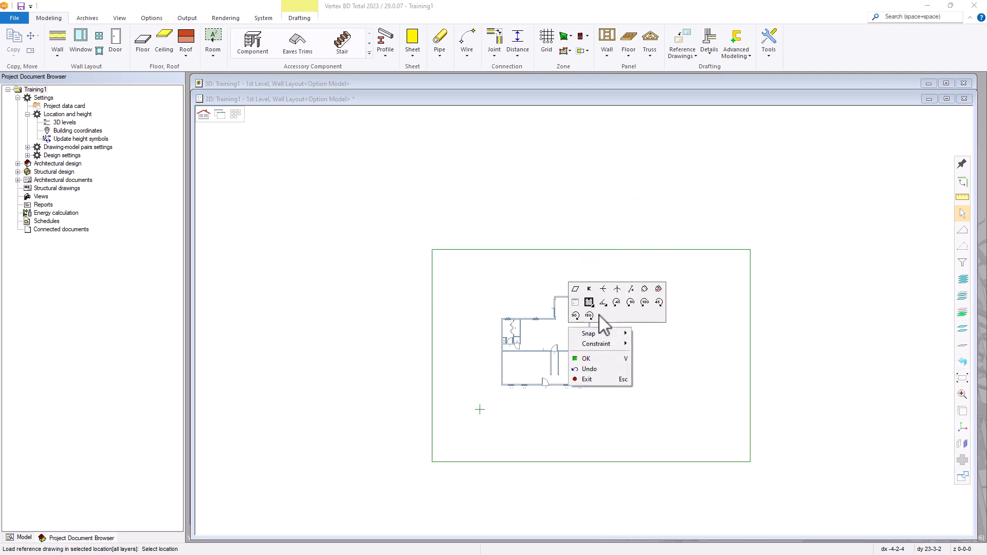
{"action": "left_click", "coordinate": [645, 290]}
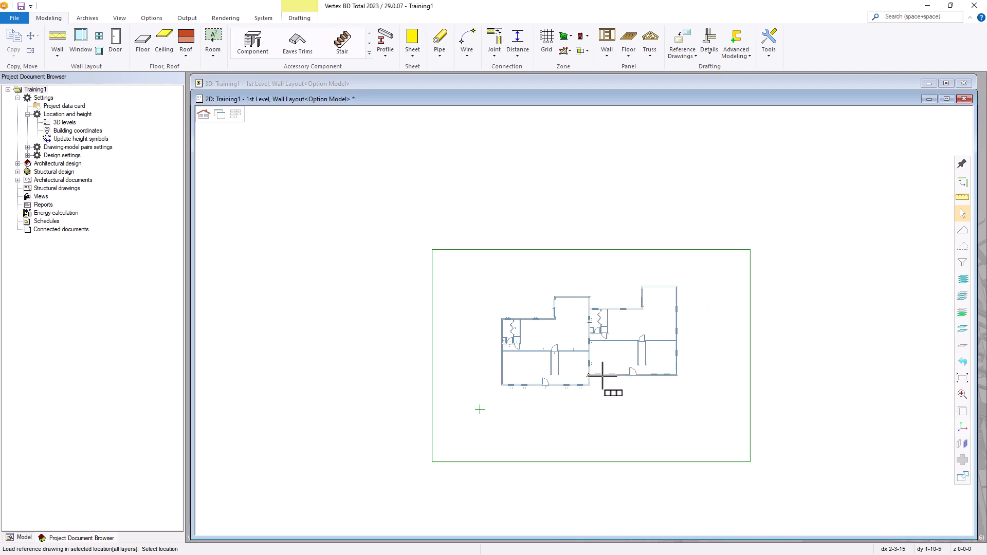
{"action": "right_click", "coordinate": [626, 324]}
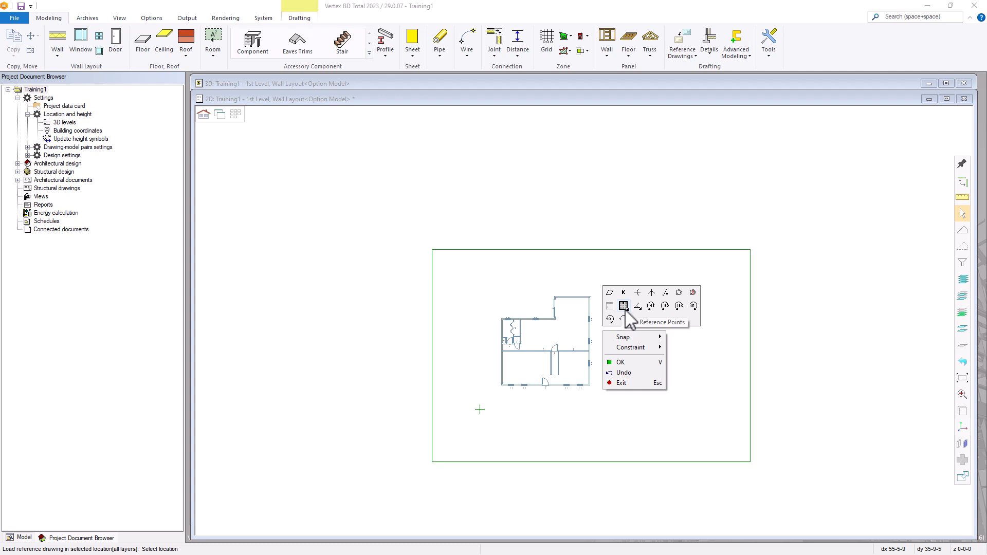
{"action": "left_click", "coordinate": [638, 307]}
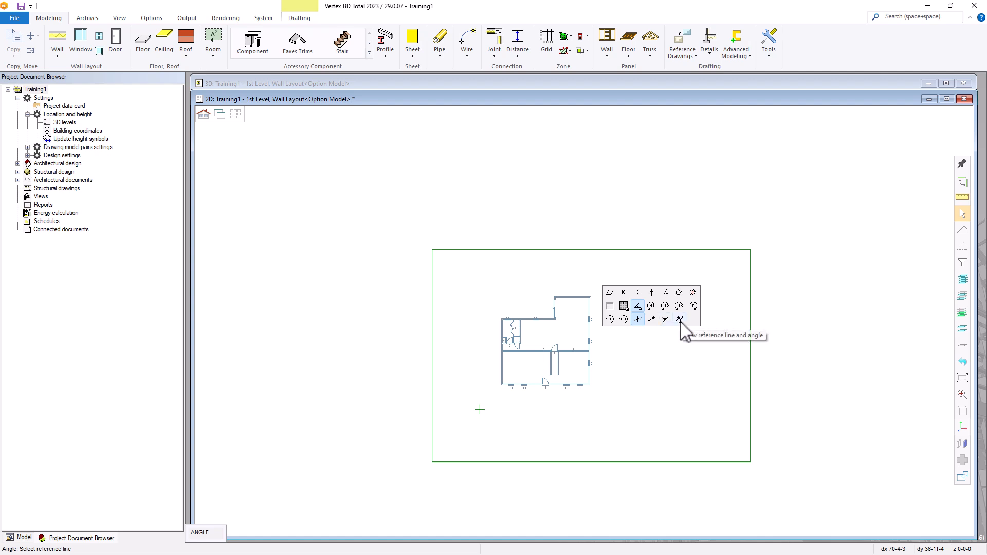
Rotate the incoming reference plan by 30 degrees in the Angle dialog
{"action": "left_click", "coordinate": [215, 537]}
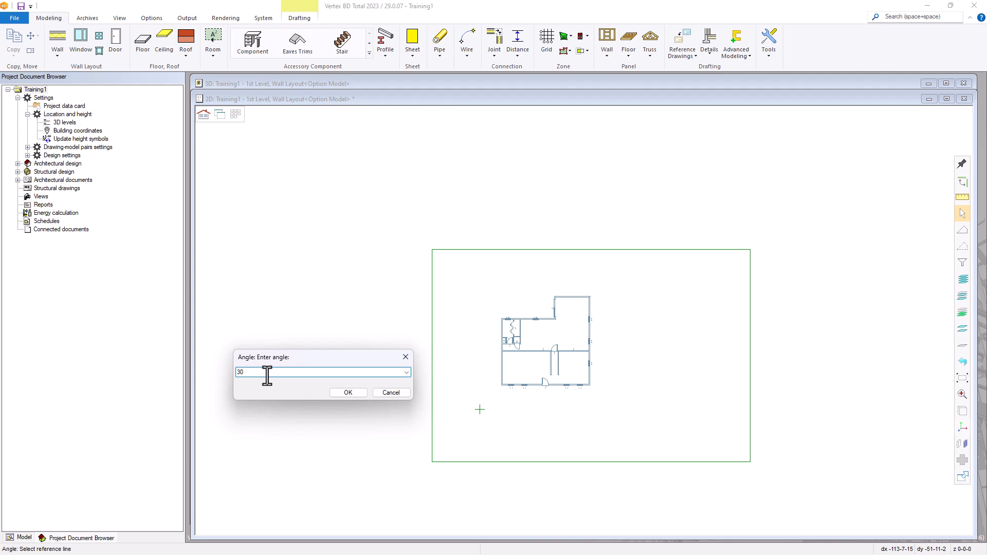
{"action": "left_click", "coordinate": [343, 392]}
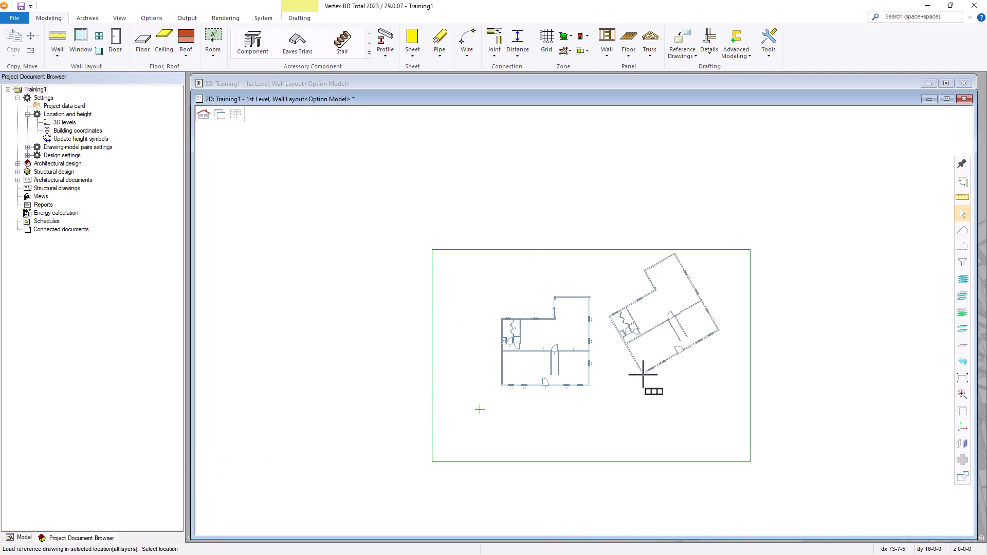
{"action": "right_click", "coordinate": [642, 375]}
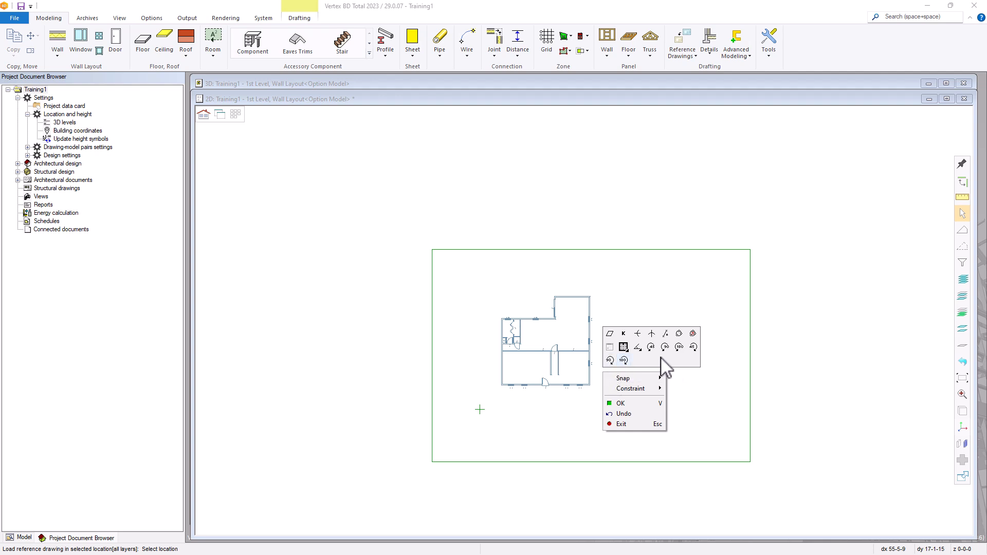
Try a further 45-degree rotation, then cancel the reference placement with Esc
{"action": "left_click", "coordinate": [694, 347]}
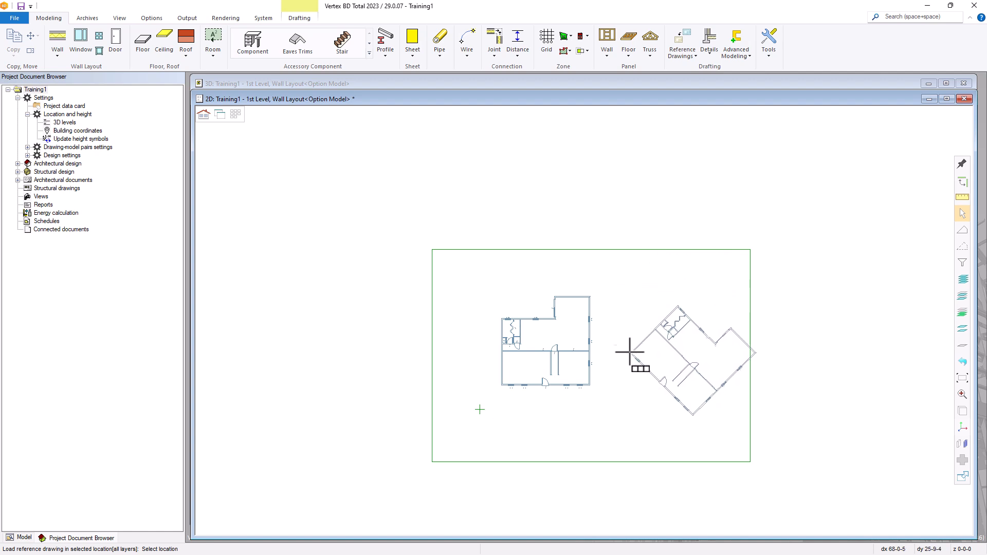
{"action": "right_click", "coordinate": [618, 332]}
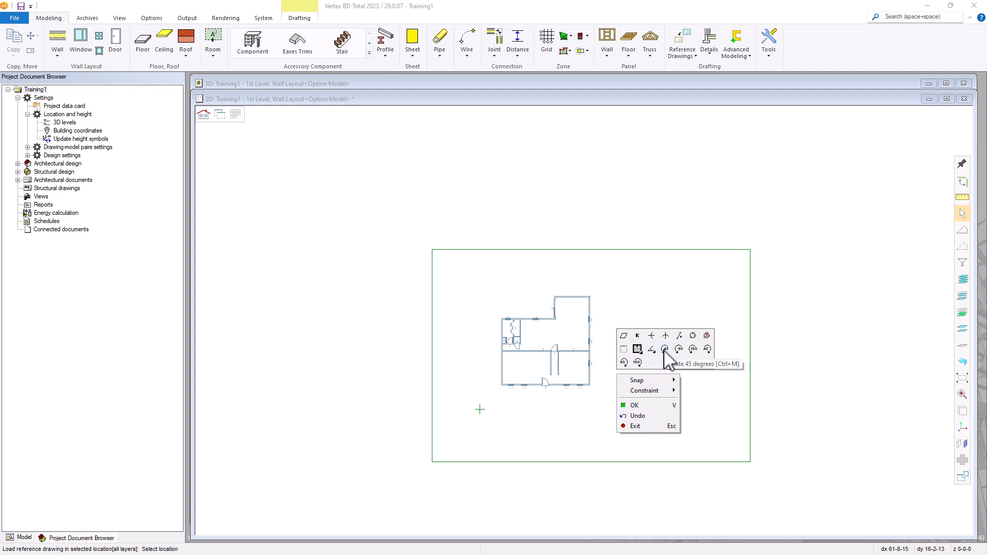
{"action": "key", "text": "Escape"}
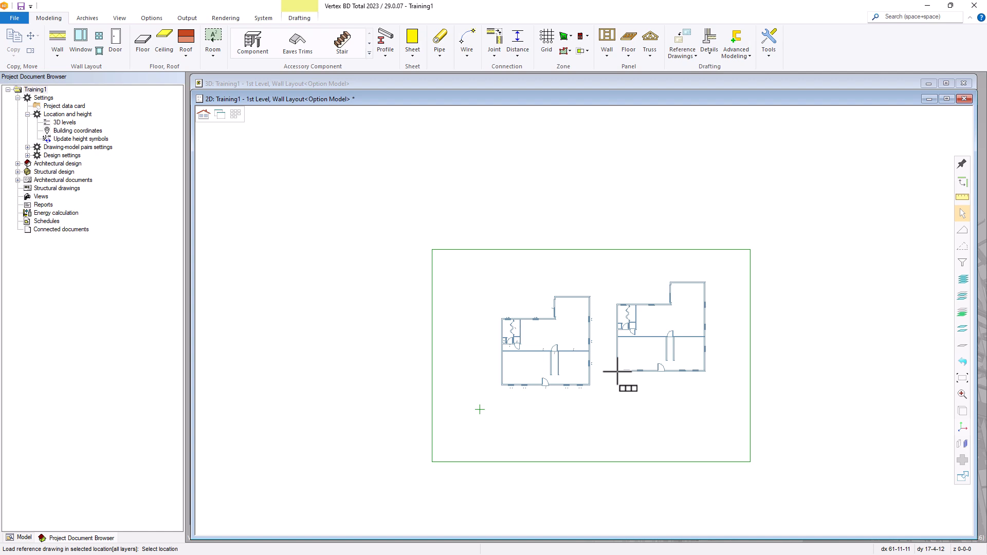
{"action": "key", "text": "Escape"}
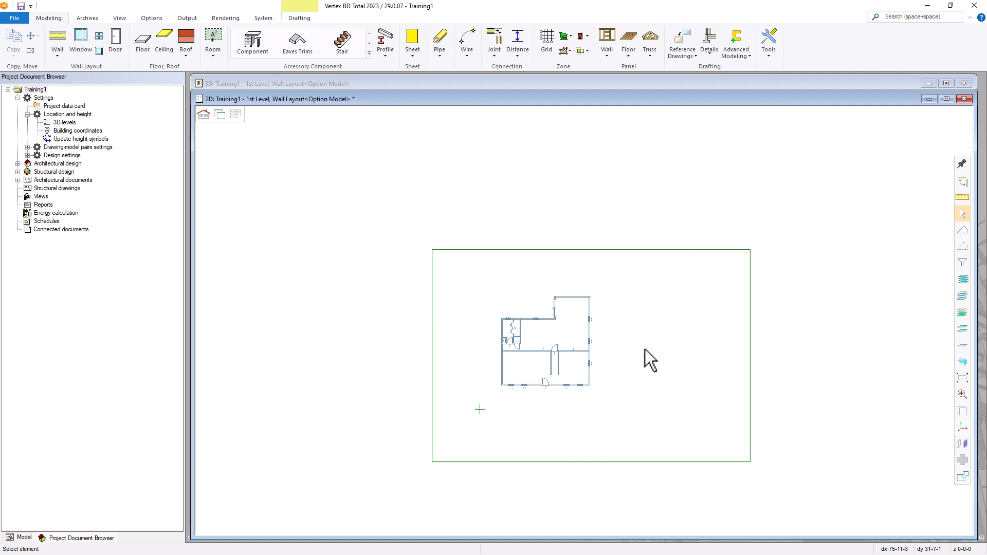
{"action": "left_click", "coordinate": [680, 40]}
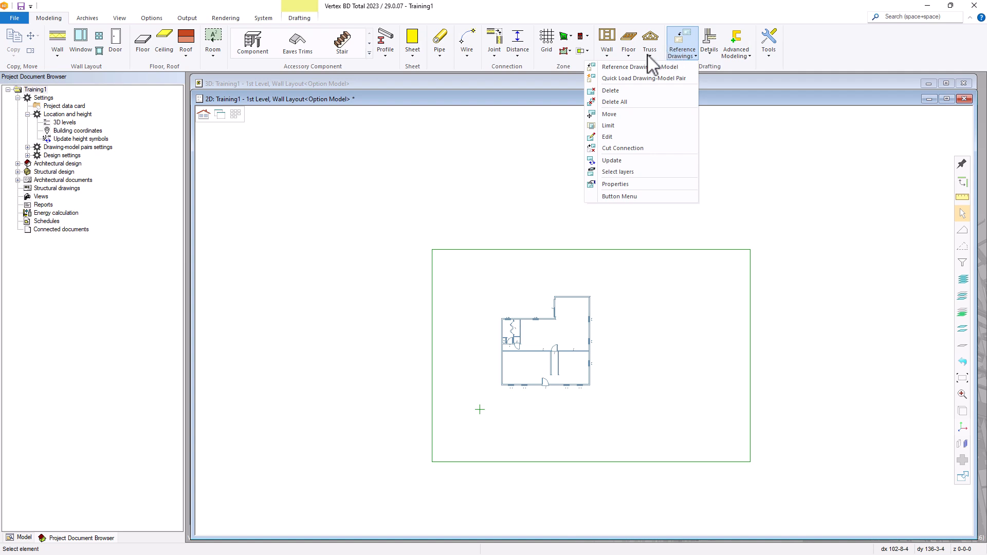
{"action": "left_click", "coordinate": [611, 114]}
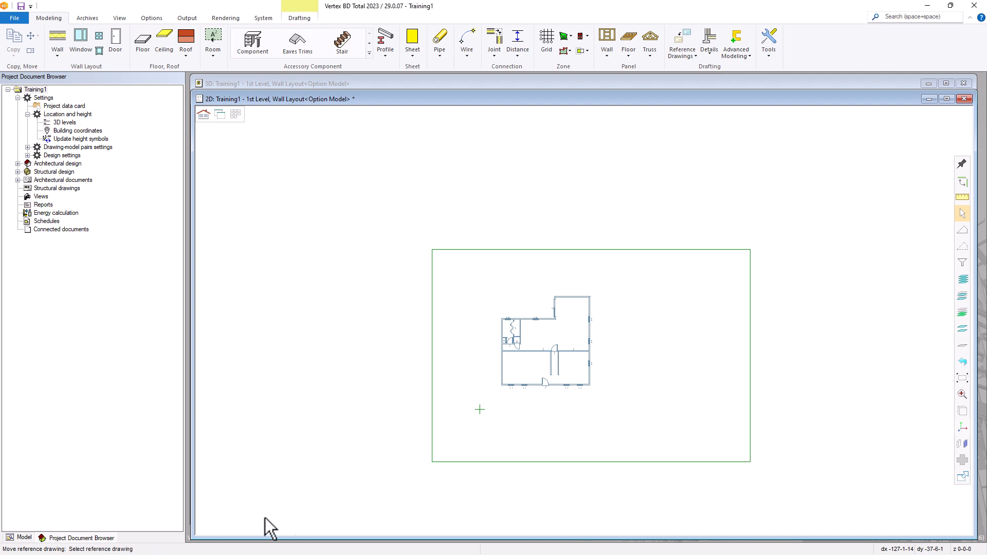
{"action": "left_click", "coordinate": [520, 322]}
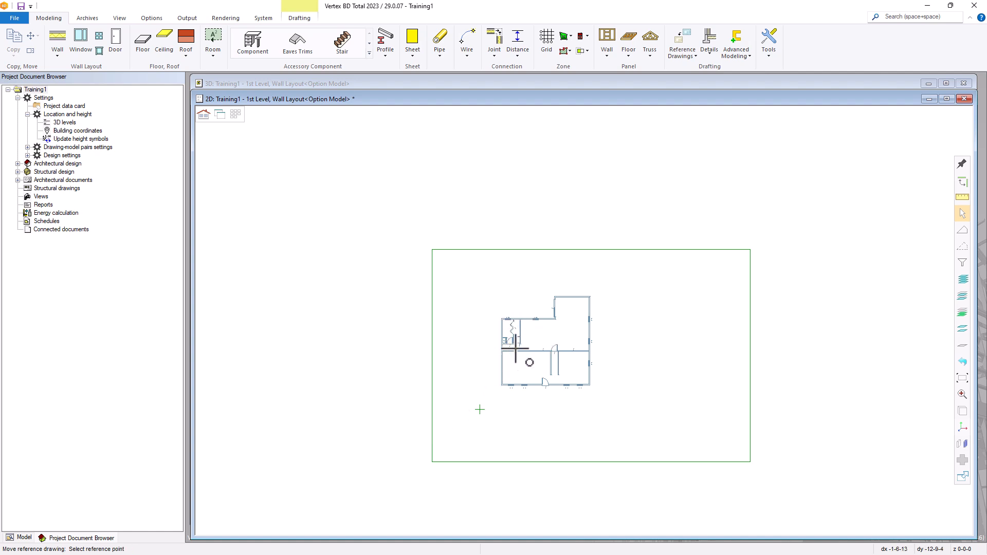
{"action": "left_click", "coordinate": [499, 385]}
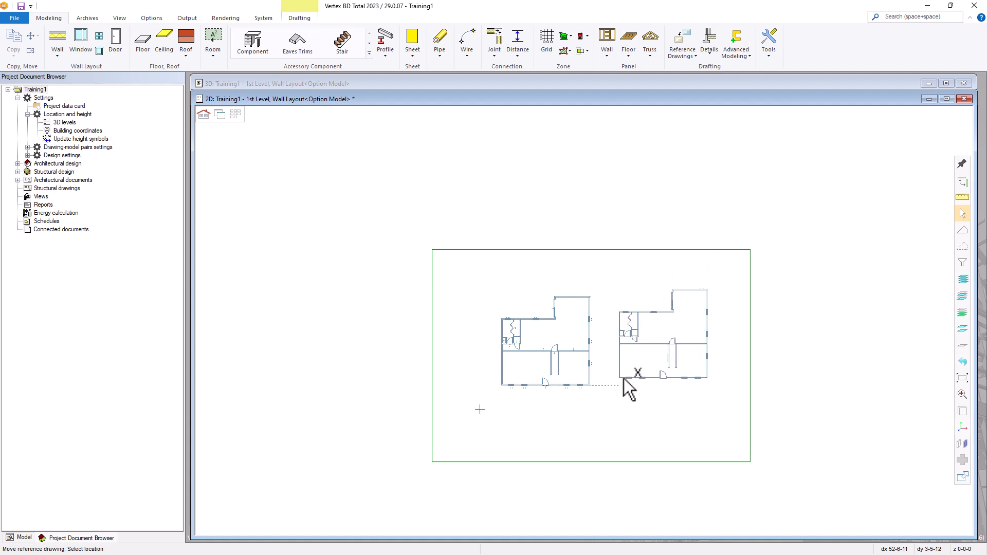
{"action": "right_click", "coordinate": [617, 349]}
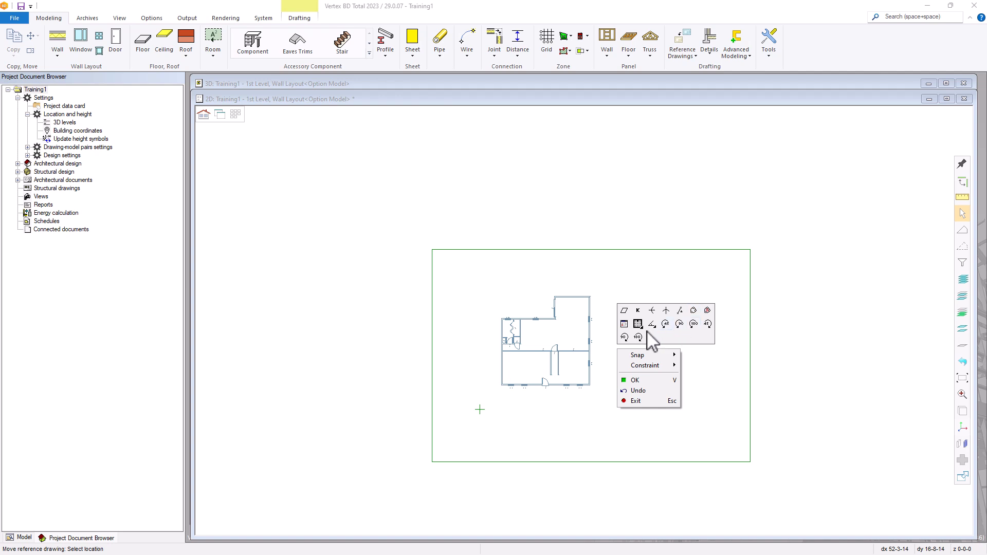
{"action": "left_click", "coordinate": [650, 382]}
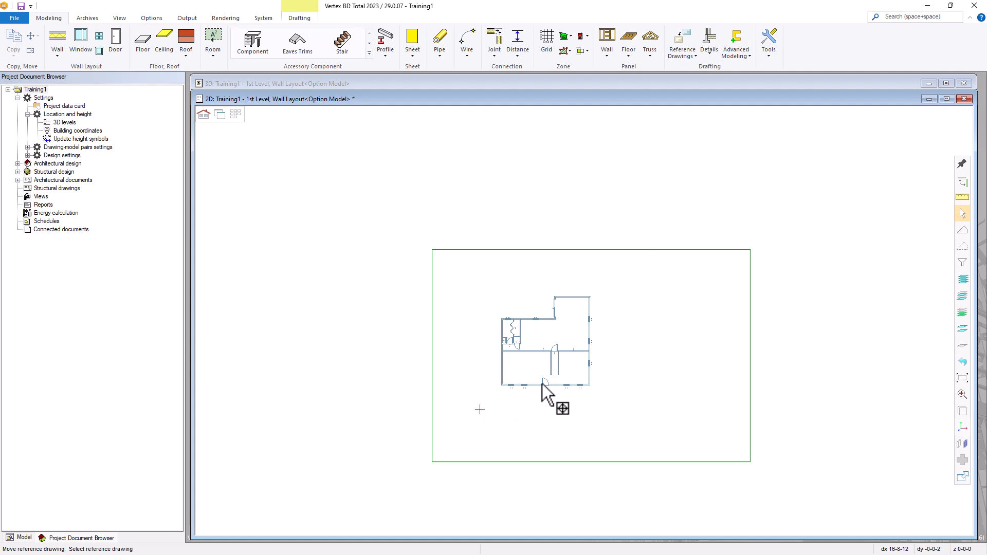
Move the reference plan by its lower-left corner onto the green origin cross, then zoom in to check
{"action": "left_click", "coordinate": [687, 37]}
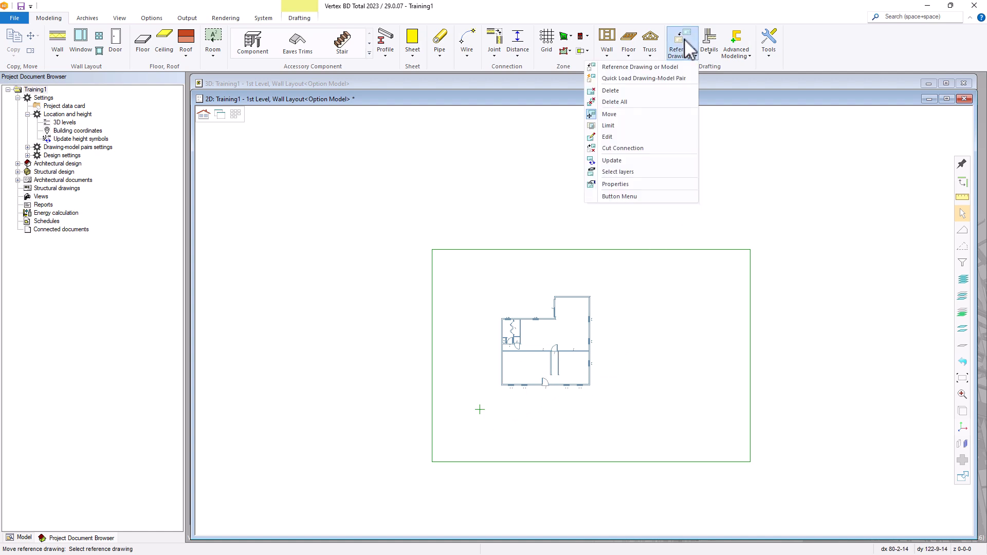
{"action": "left_click", "coordinate": [610, 115]}
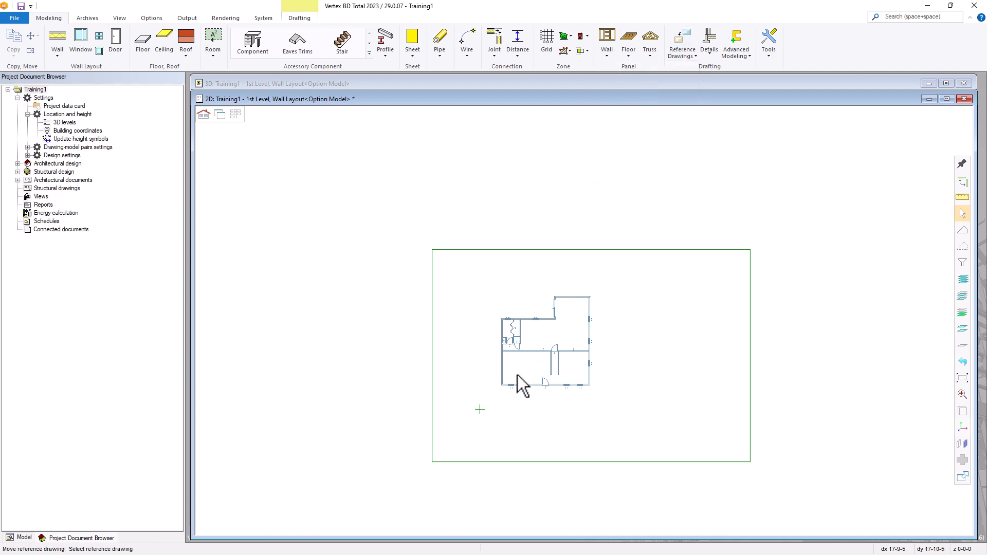
{"action": "left_click", "coordinate": [519, 392]}
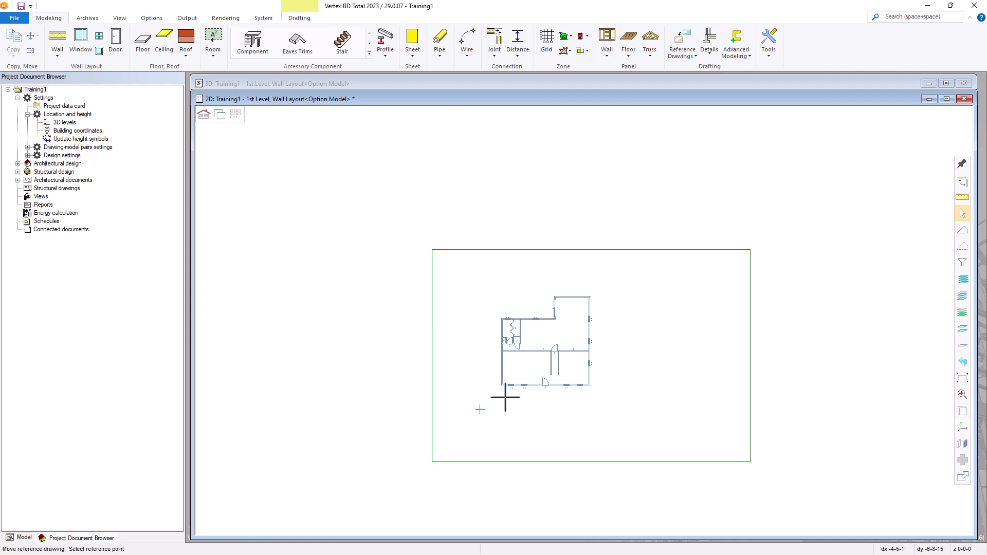
{"action": "scroll", "coordinate": [501, 395], "scroll_direction": "up", "scroll_amount": 2}
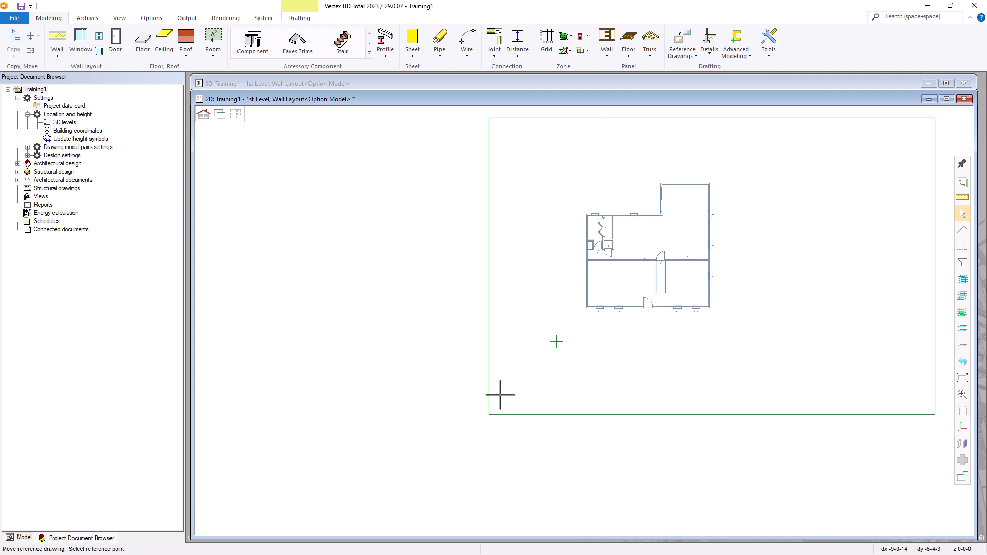
{"action": "left_click", "coordinate": [586, 308]}
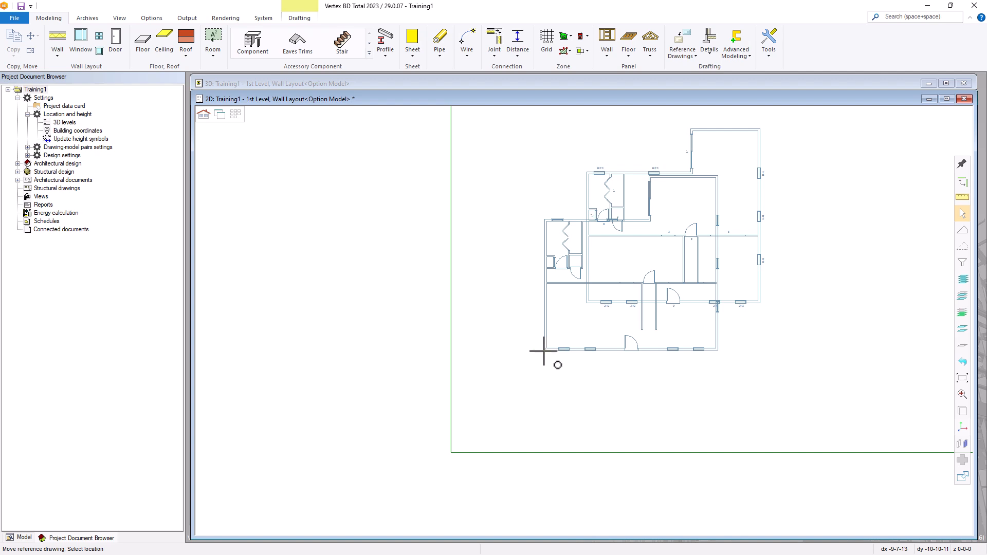
{"action": "left_click", "coordinate": [543, 352]}
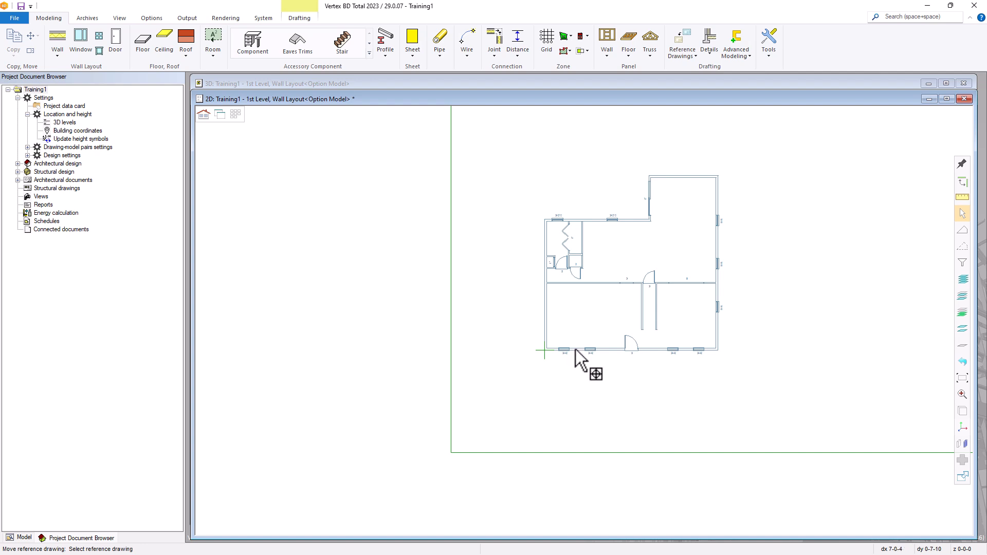
{"action": "scroll", "coordinate": [576, 343], "scroll_direction": "up", "scroll_amount": 2}
{"action": "scroll", "coordinate": [585, 320], "scroll_direction": "up", "scroll_amount": 2}
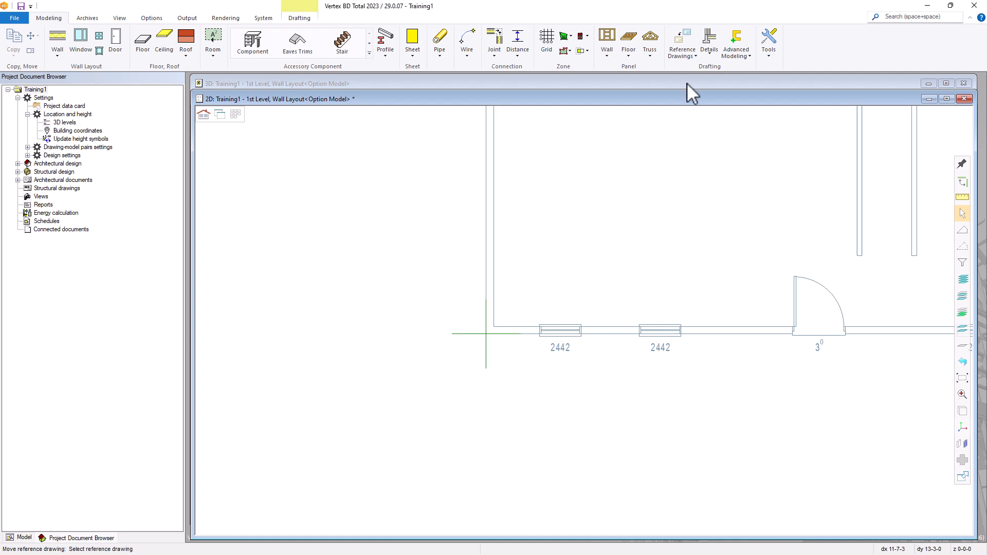
Open the Reference Drawings dropdown on the Modeling ribbon
{"action": "left_click", "coordinate": [694, 54]}
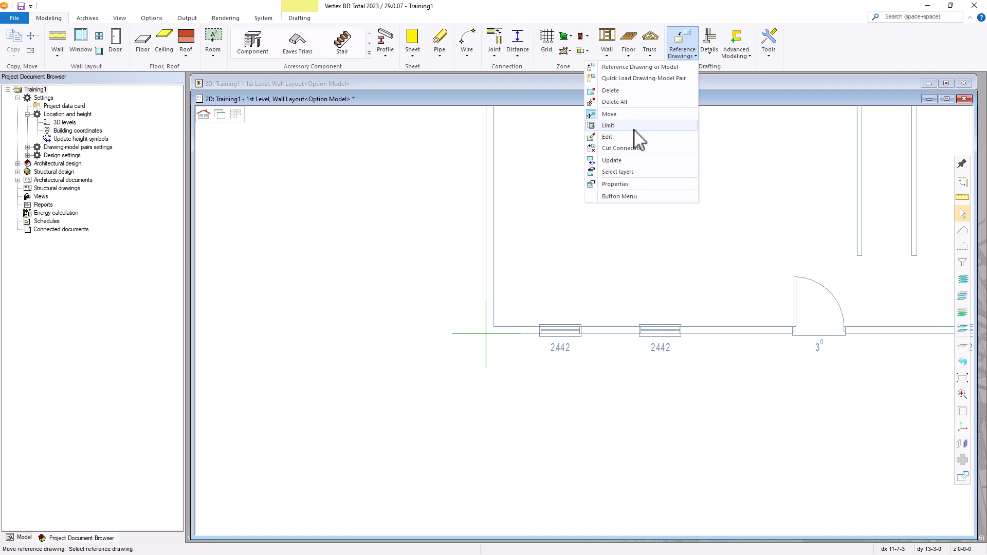
Limit the reference plan with a four-point boundary around its left part, keeping Inside
{"action": "left_click", "coordinate": [604, 125]}
{"action": "scroll", "coordinate": [547, 292], "scroll_direction": "down", "scroll_amount": 4}
{"action": "scroll", "coordinate": [708, 263], "scroll_direction": "up", "scroll_amount": 1}
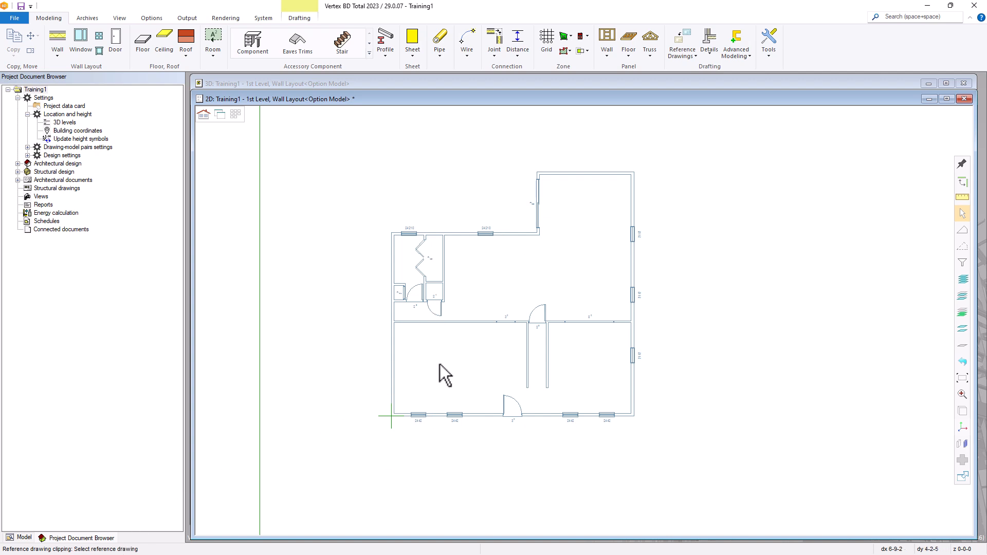
{"action": "left_click", "coordinate": [467, 323]}
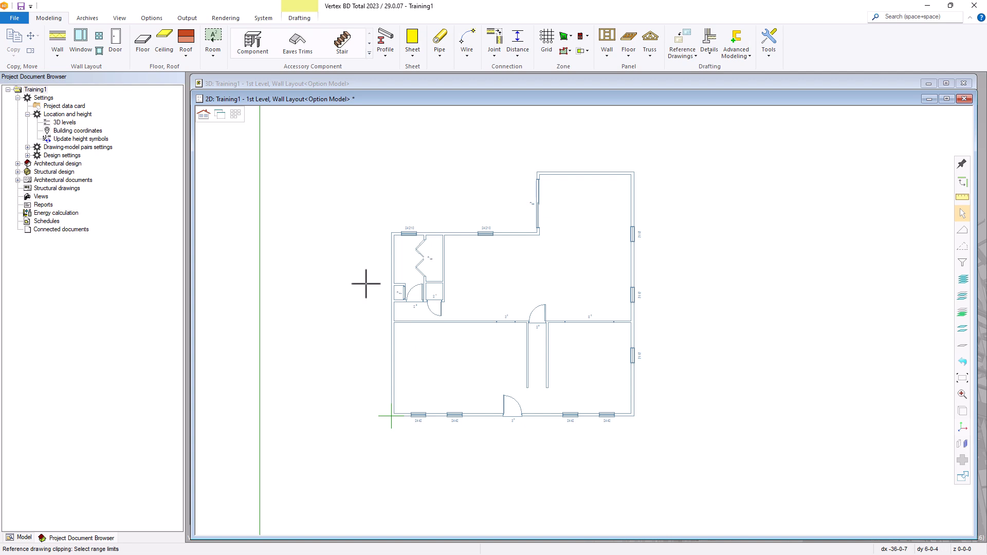
{"action": "left_click", "coordinate": [365, 437]}
{"action": "left_click", "coordinate": [365, 202]}
{"action": "left_click", "coordinate": [521, 211]}
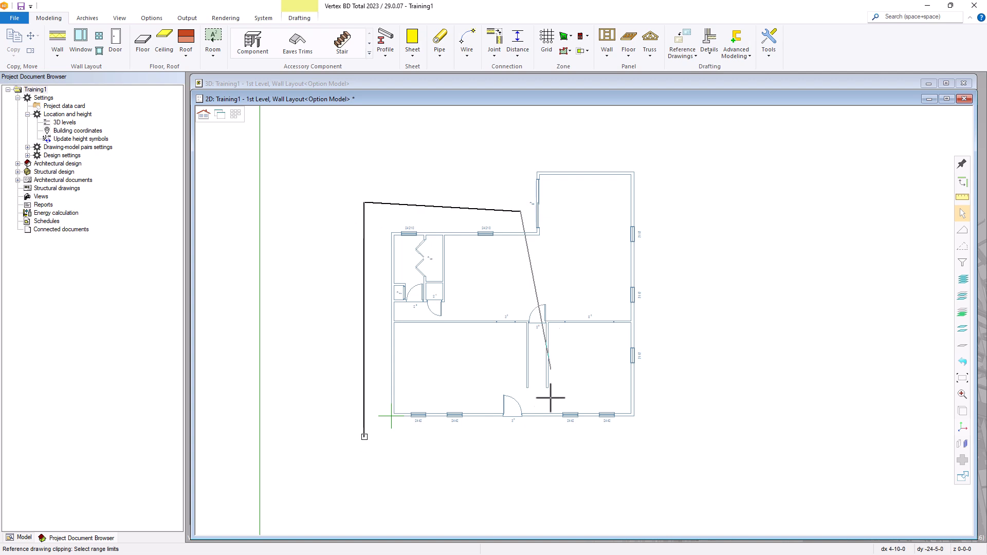
{"action": "left_click", "coordinate": [540, 433]}
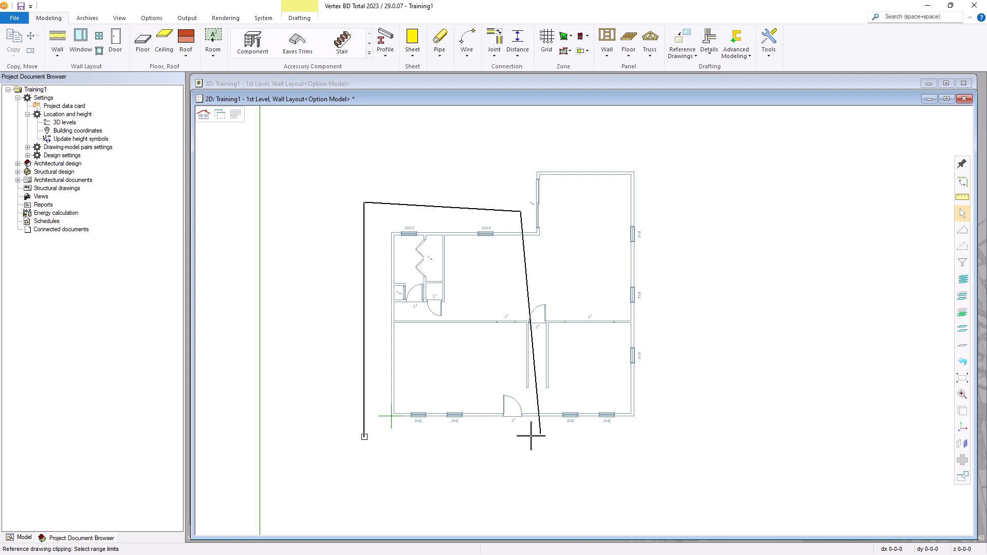
{"action": "left_click", "coordinate": [365, 437]}
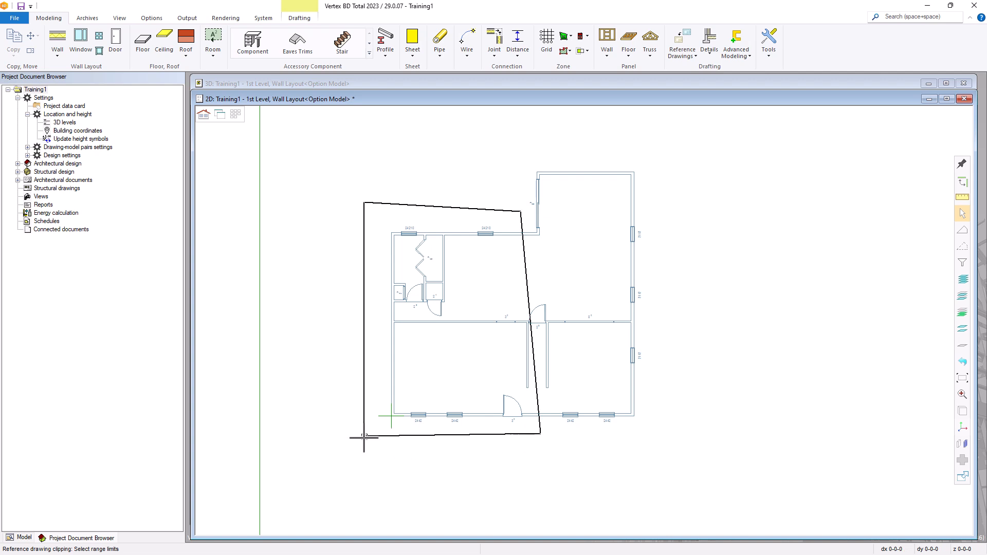
{"action": "right_click", "coordinate": [405, 449]}
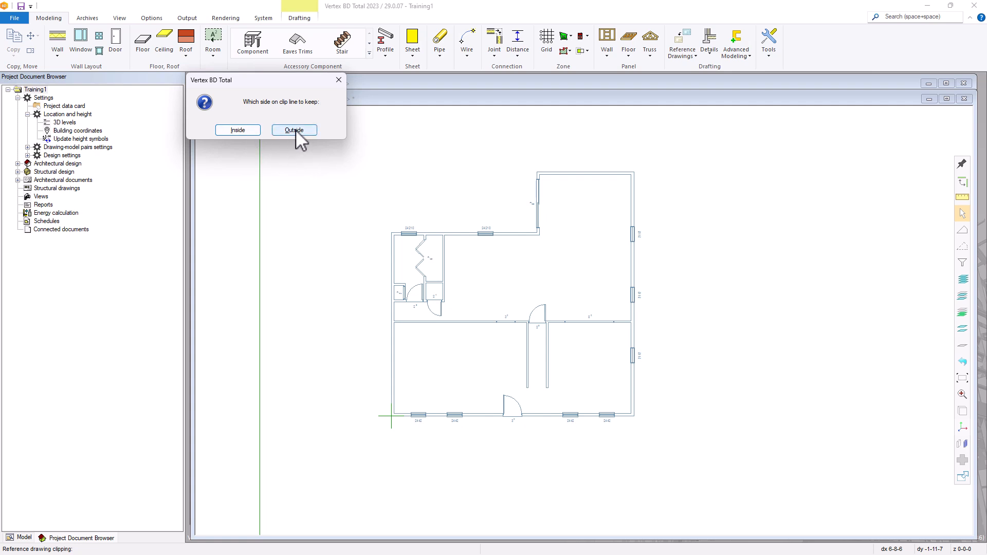
{"action": "left_click", "coordinate": [238, 130]}
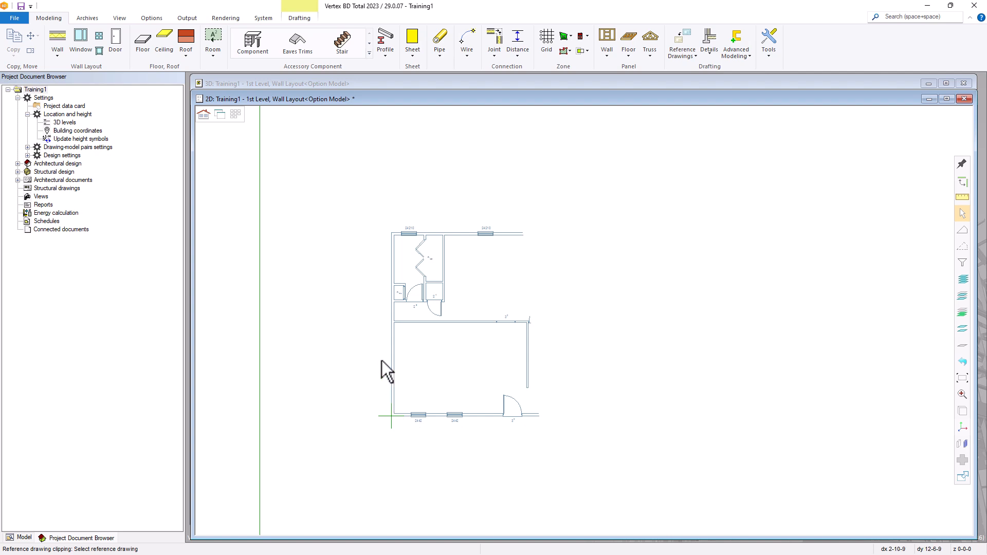
{"action": "left_click", "coordinate": [445, 344]}
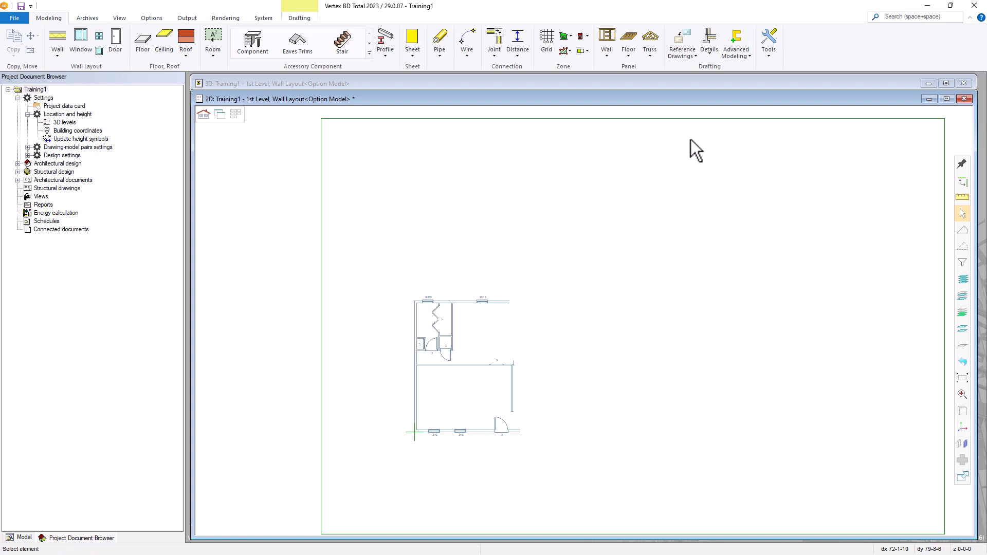
Delete the clipped reference floor plan
{"action": "left_click", "coordinate": [681, 49]}
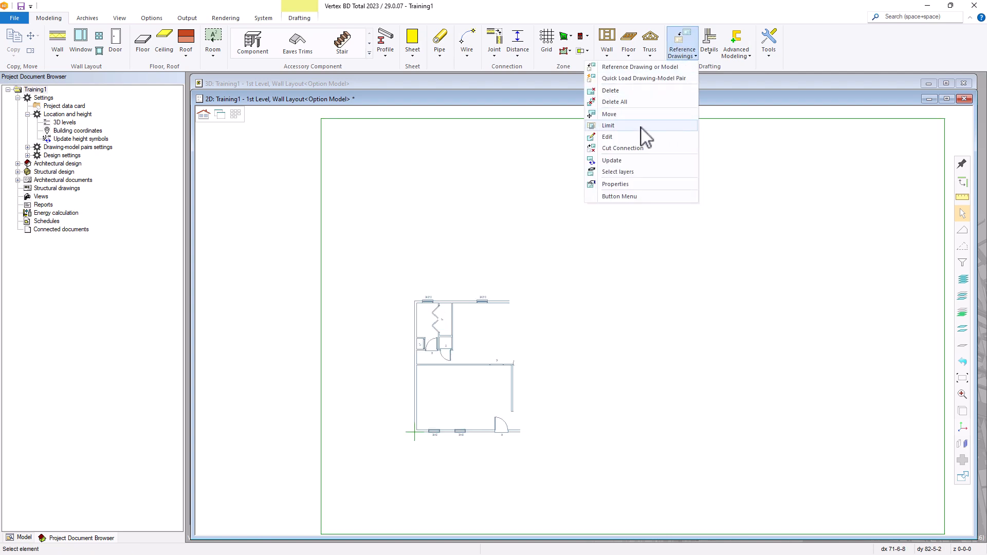
{"action": "left_click", "coordinate": [610, 91]}
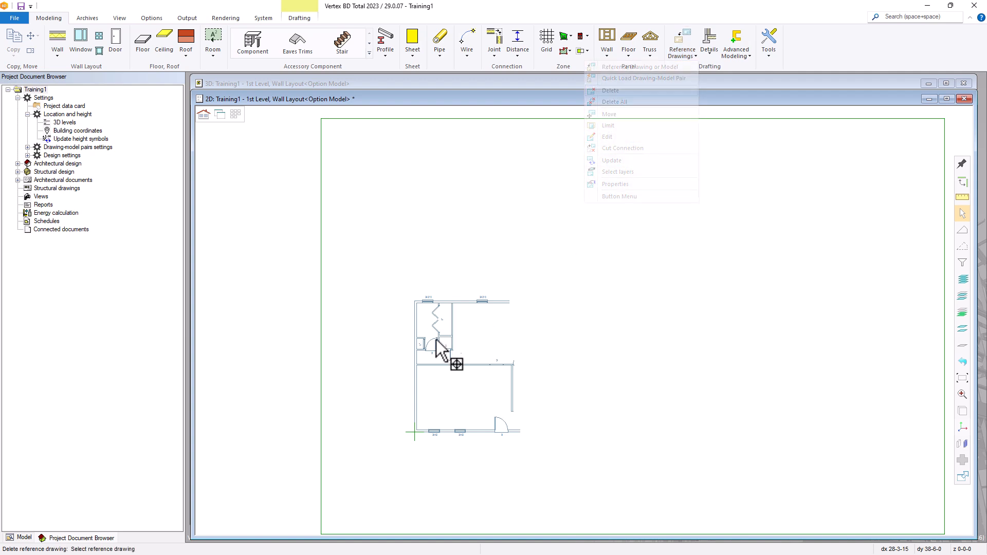
{"action": "left_click", "coordinate": [433, 309]}
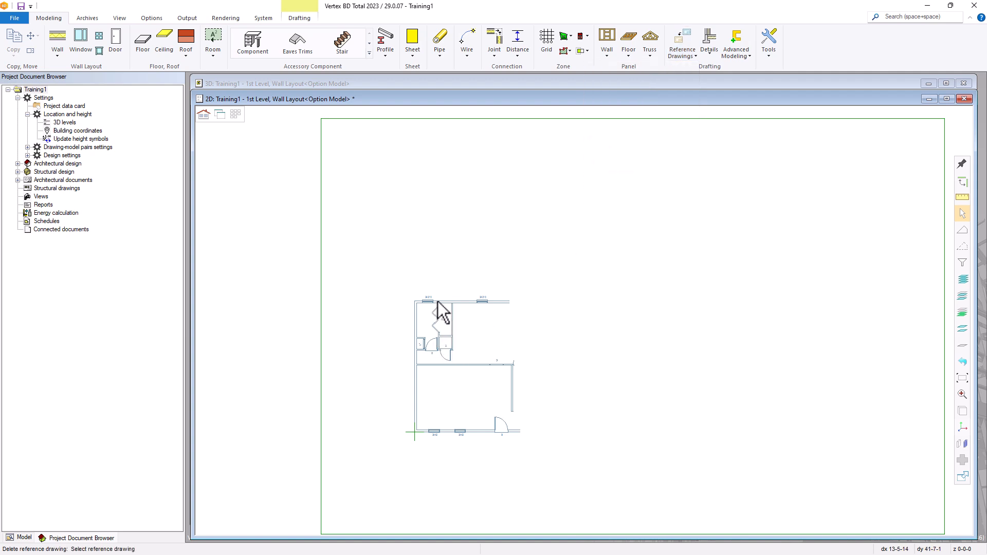
Reattach Tutorial1-Layout.vxp as a reference drawing to show the full plan
{"action": "left_click", "coordinate": [684, 49]}
{"action": "left_click", "coordinate": [635, 67]}
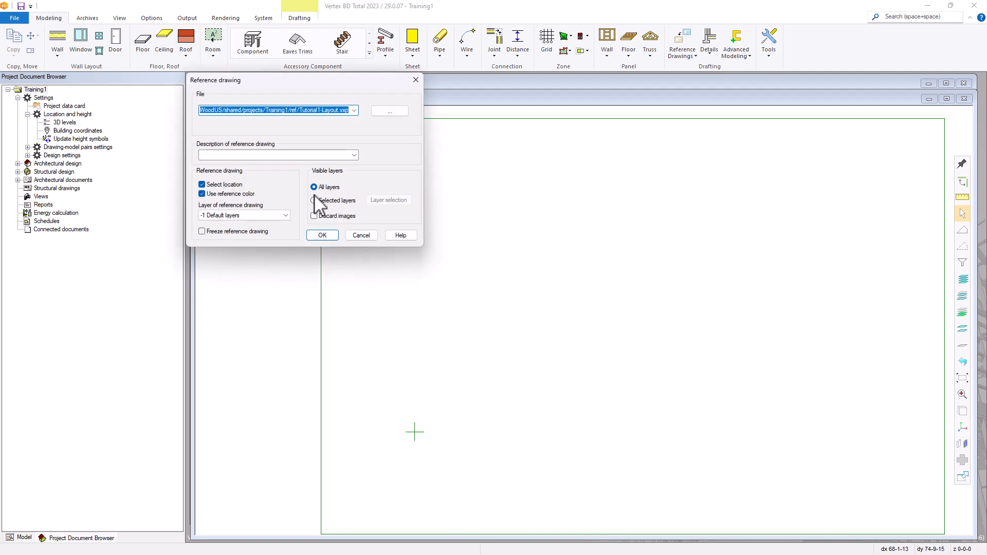
{"action": "left_click", "coordinate": [321, 235]}
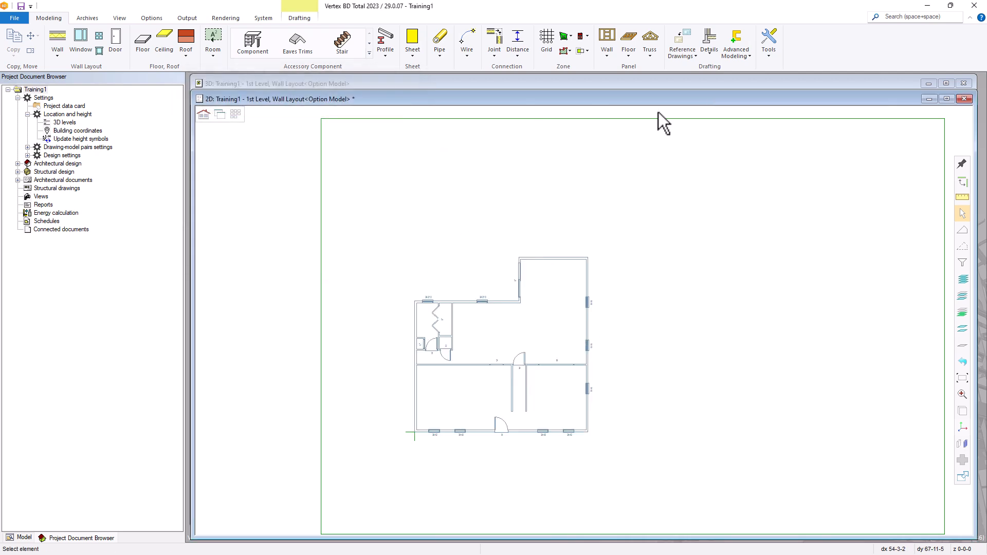
View the Tutorial1-Layout reference plan in its own window, close it, and reopen Reference Drawings
{"action": "left_click", "coordinate": [683, 54]}
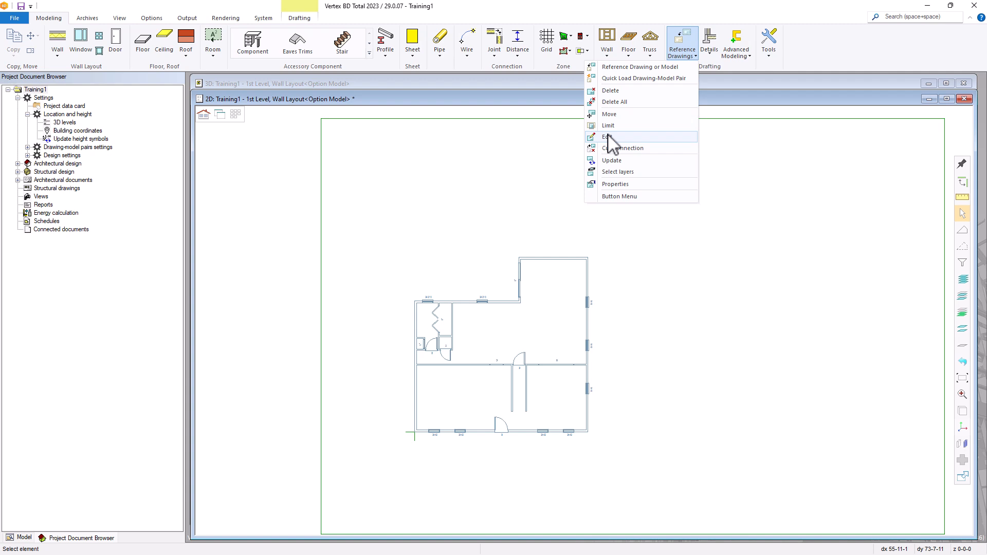
{"action": "left_click", "coordinate": [609, 136]}
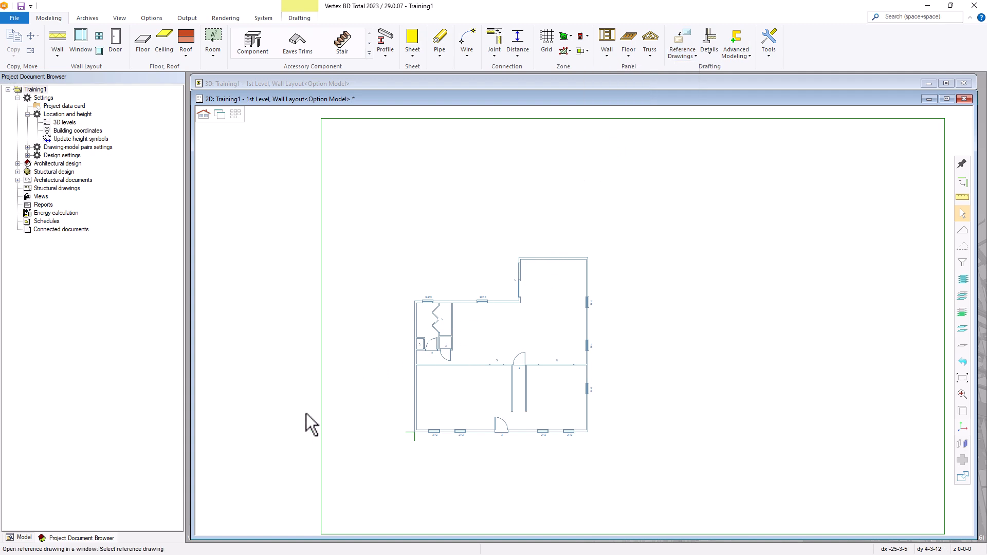
{"action": "left_click", "coordinate": [492, 300]}
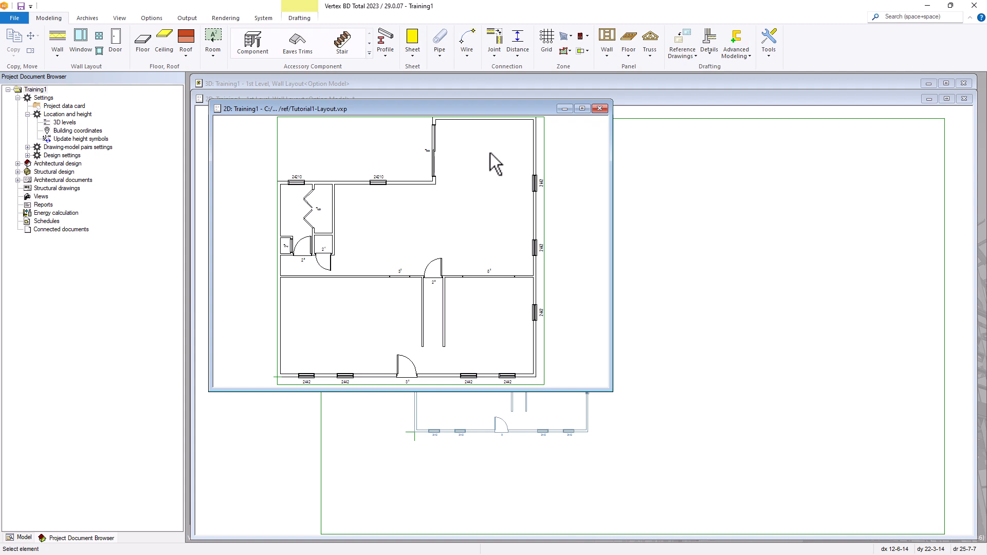
{"action": "left_click", "coordinate": [600, 109]}
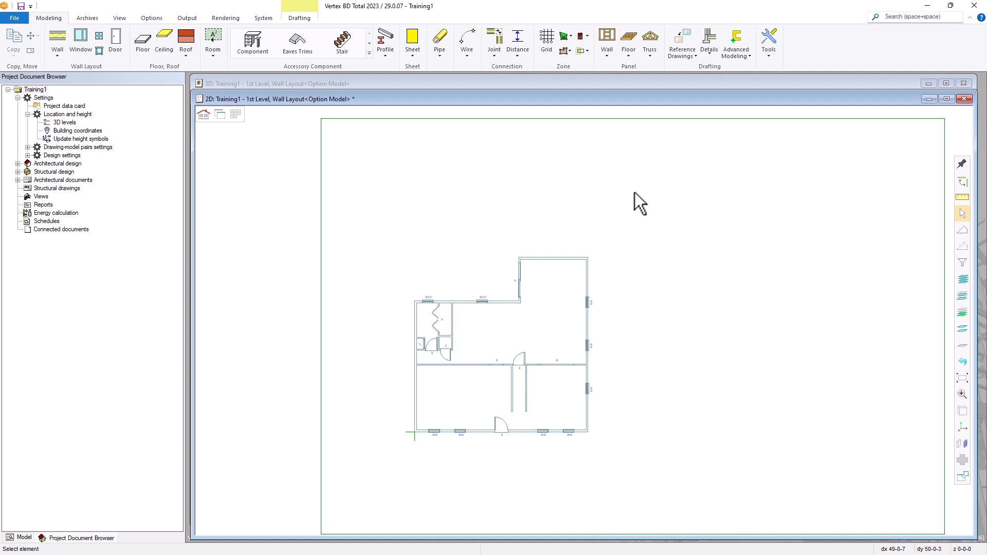
{"action": "left_click", "coordinate": [685, 52]}
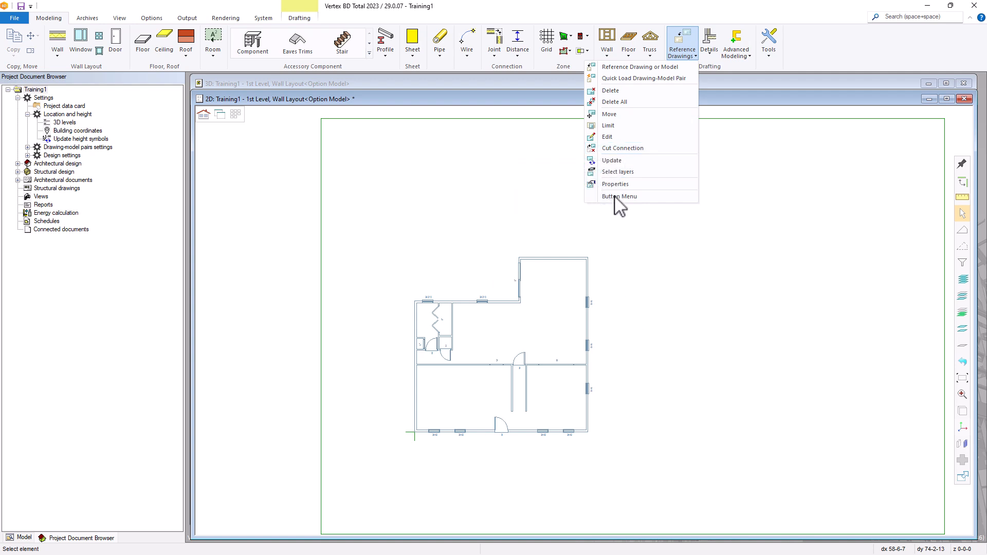
{"action": "left_click", "coordinate": [607, 173]}
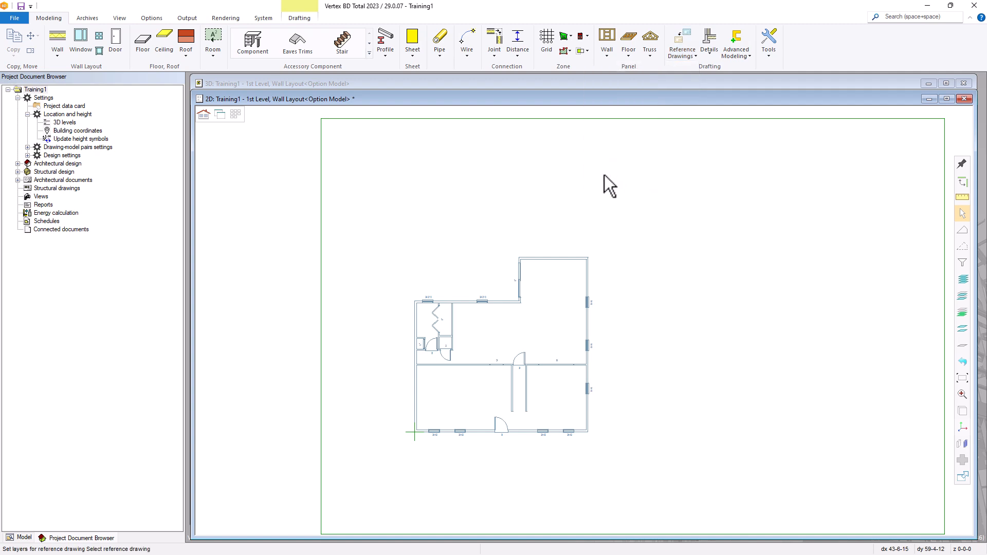
{"action": "left_click", "coordinate": [551, 259]}
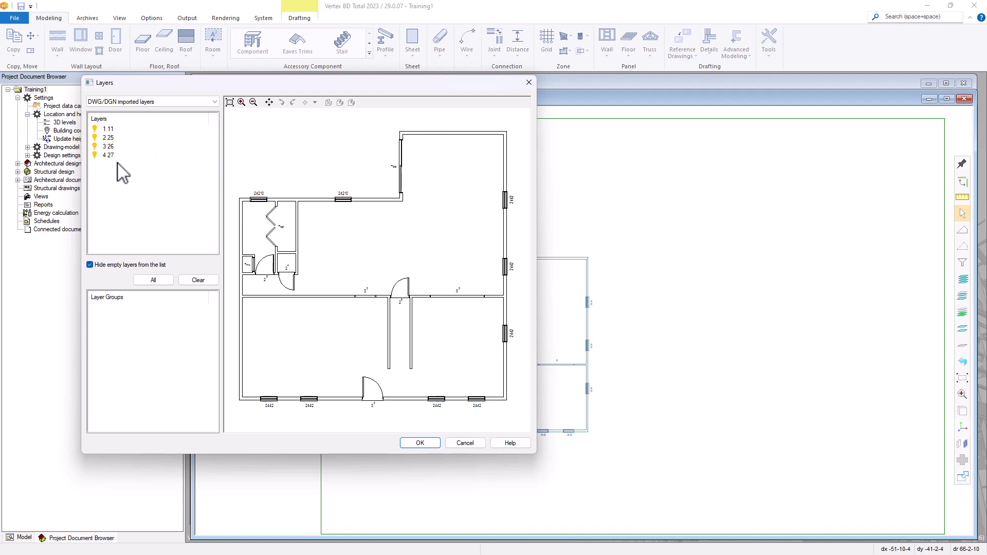
{"action": "left_click", "coordinate": [95, 154]}
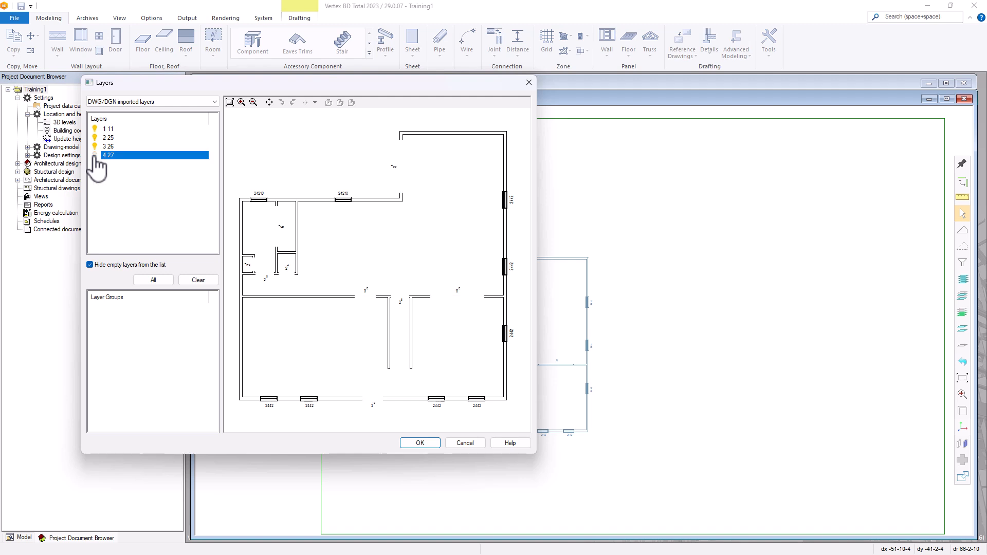
{"action": "left_click", "coordinate": [95, 146]}
{"action": "left_click", "coordinate": [94, 137]}
{"action": "left_click", "coordinate": [94, 129]}
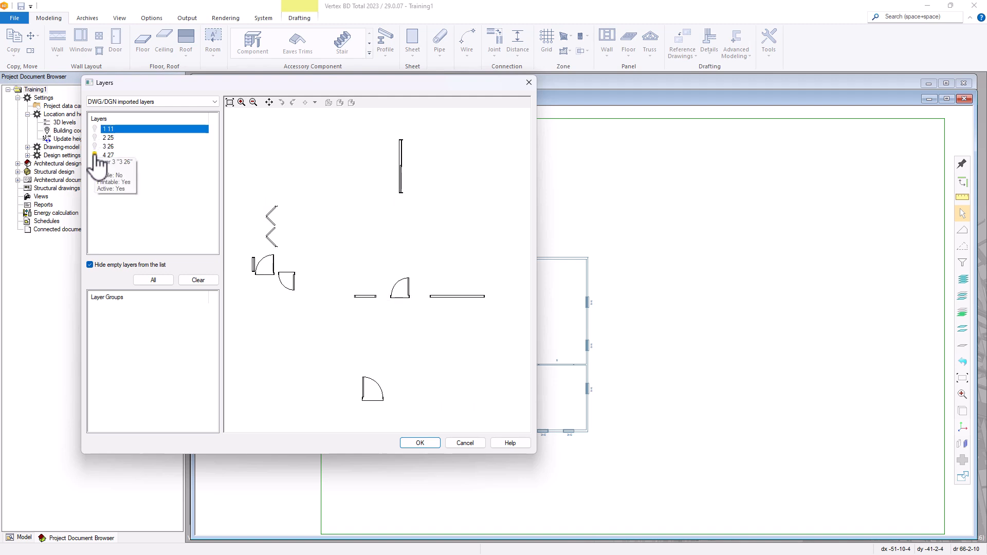
{"action": "left_click", "coordinate": [95, 154]}
{"action": "left_click", "coordinate": [95, 154]}
{"action": "left_click", "coordinate": [94, 146]}
{"action": "left_click", "coordinate": [95, 138]}
{"action": "left_click", "coordinate": [94, 129]}
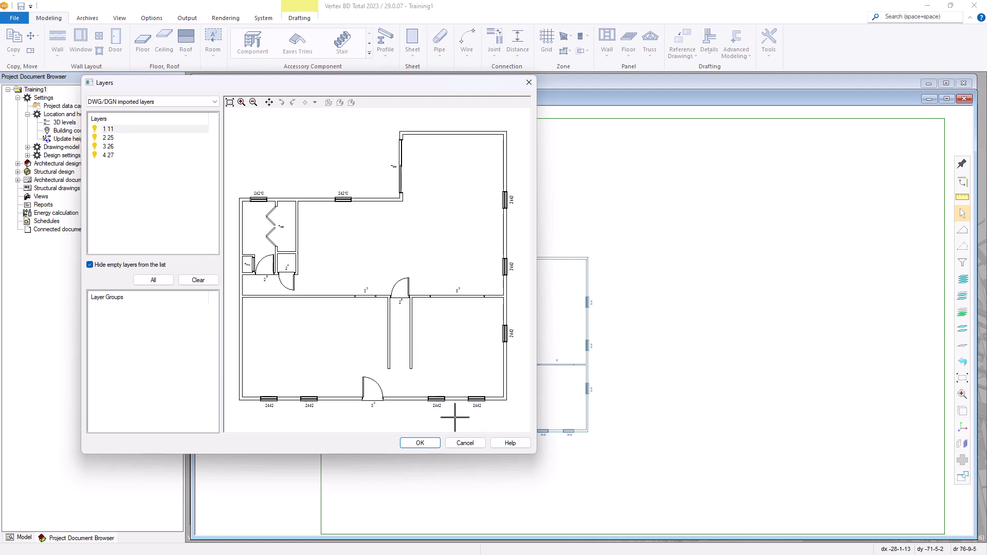
{"action": "left_click", "coordinate": [477, 443]}
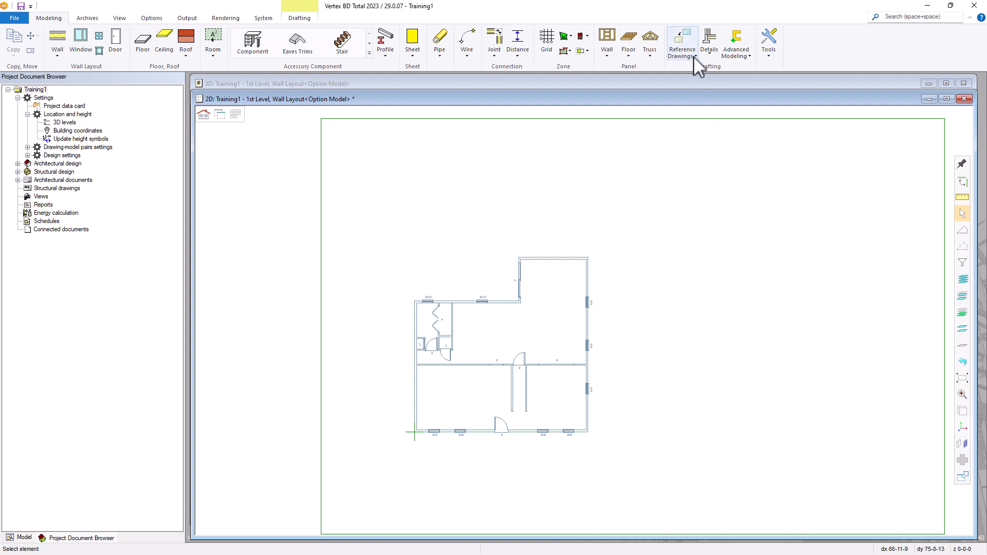
{"action": "left_click", "coordinate": [691, 55]}
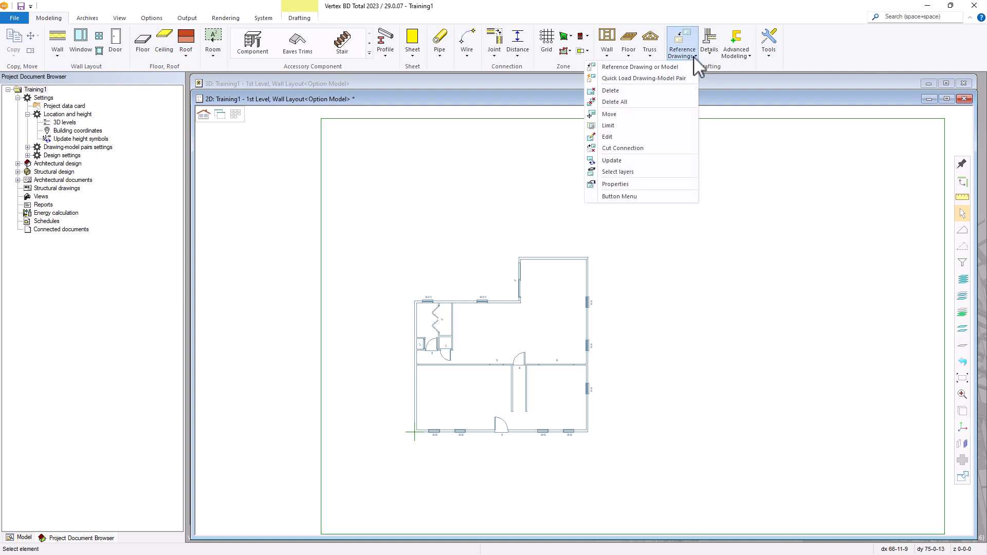
{"action": "left_click", "coordinate": [611, 185]}
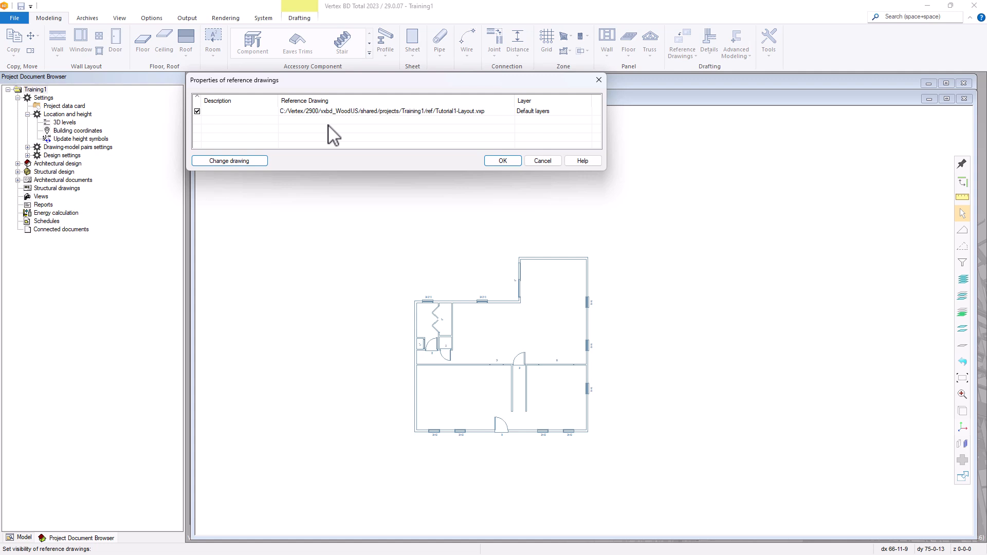
{"action": "left_click", "coordinate": [198, 111]}
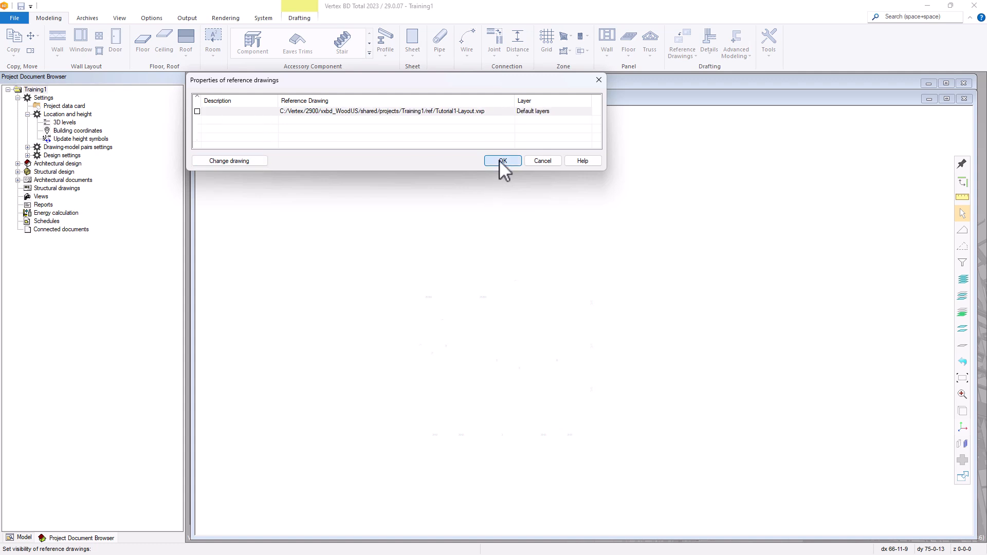
{"action": "left_click", "coordinate": [502, 161]}
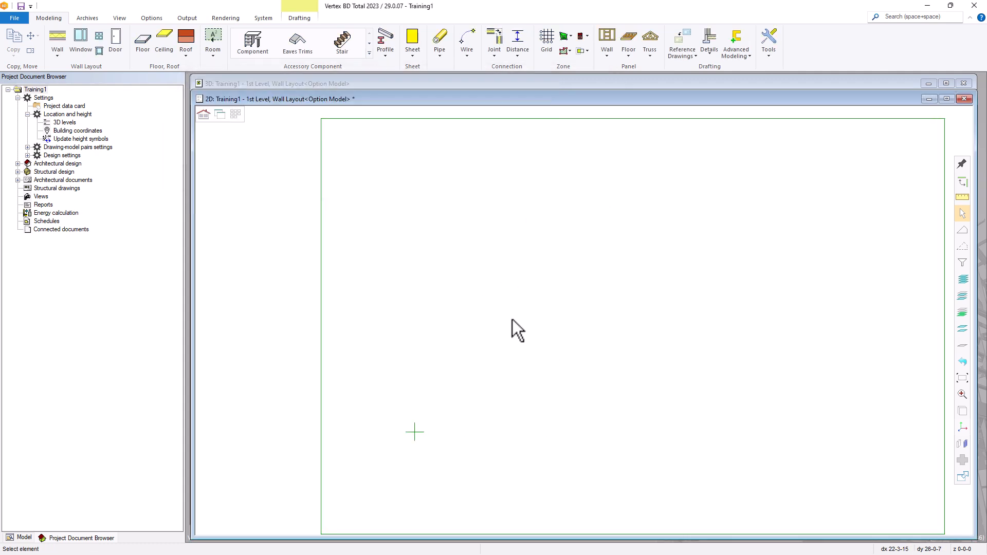
{"action": "left_click", "coordinate": [689, 52]}
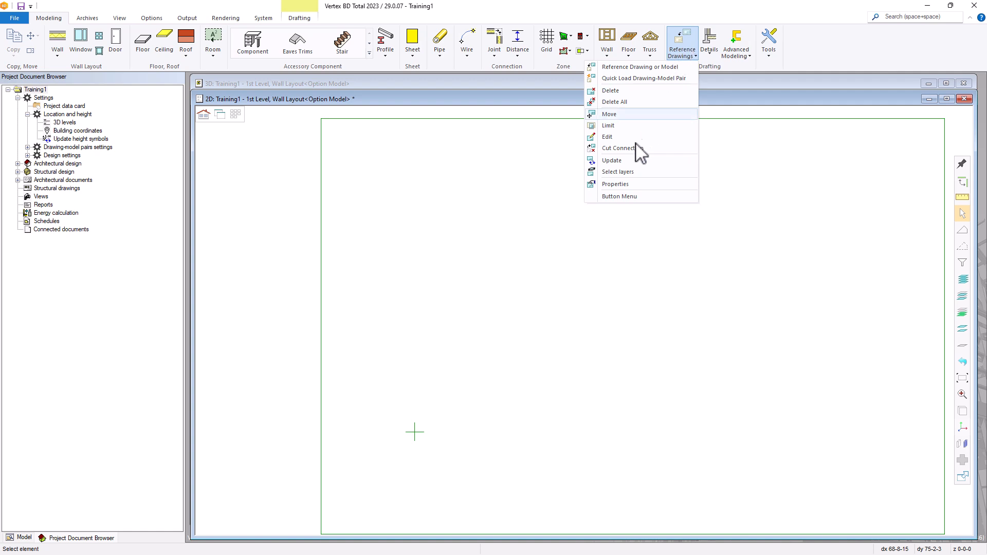
{"action": "left_click", "coordinate": [615, 184]}
{"action": "left_click", "coordinate": [198, 111]}
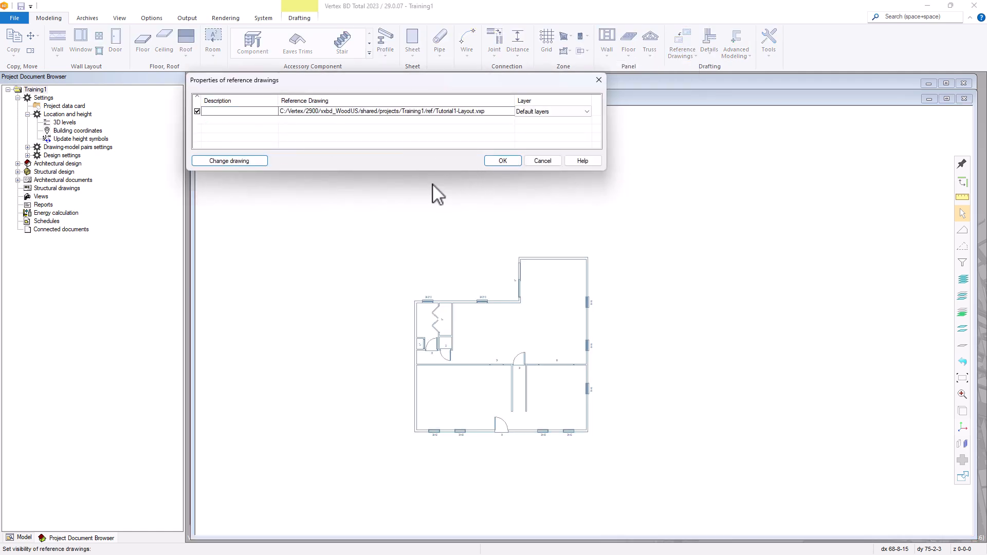
{"action": "left_click", "coordinate": [508, 163]}
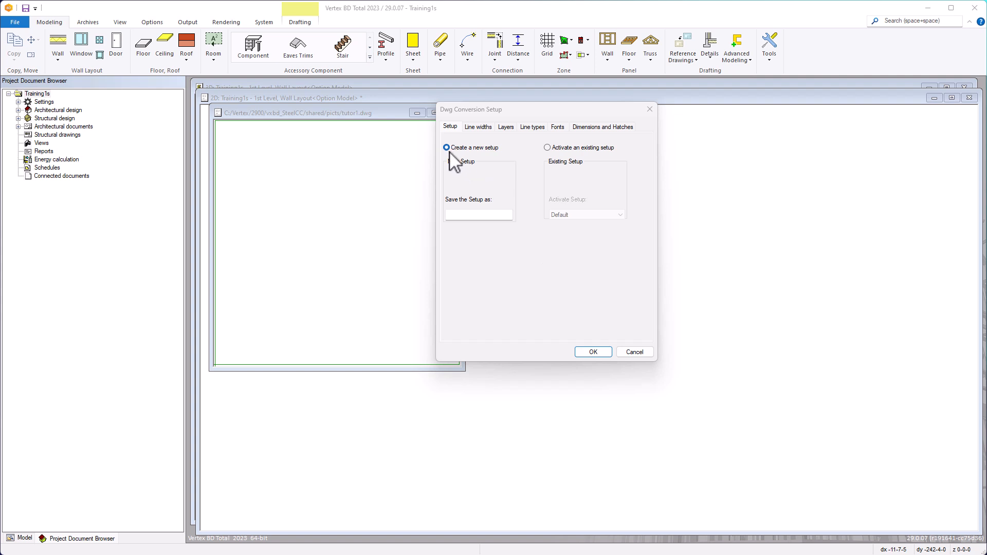
Enter 'Test Conv' as the new conversion setup's name under Save the Setup as
{"action": "left_click", "coordinate": [463, 218]}
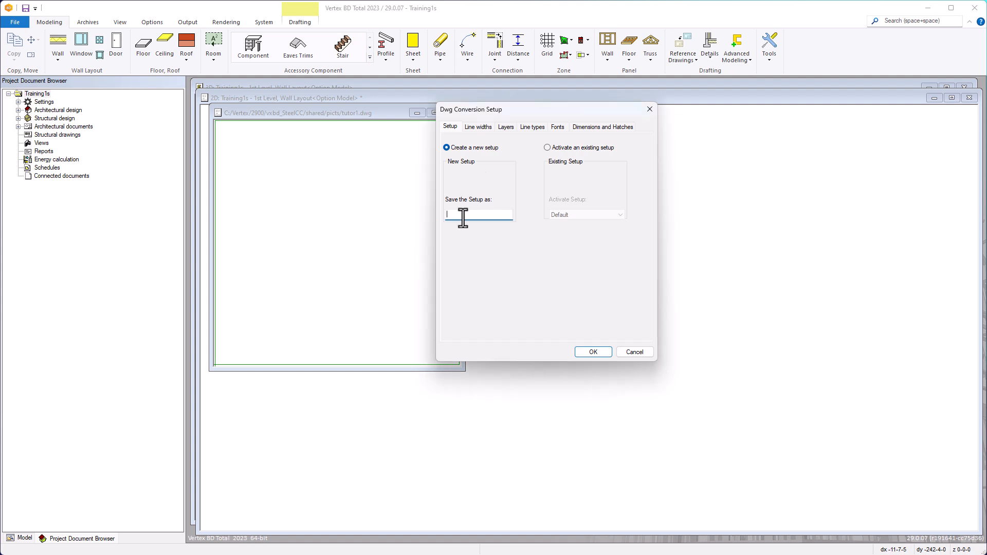
{"action": "type", "text": "Test Conv"}
Map DWG colour 1 Red to a 0.50 corresponding pen width on the Line widths tab
{"action": "left_click", "coordinate": [481, 128]}
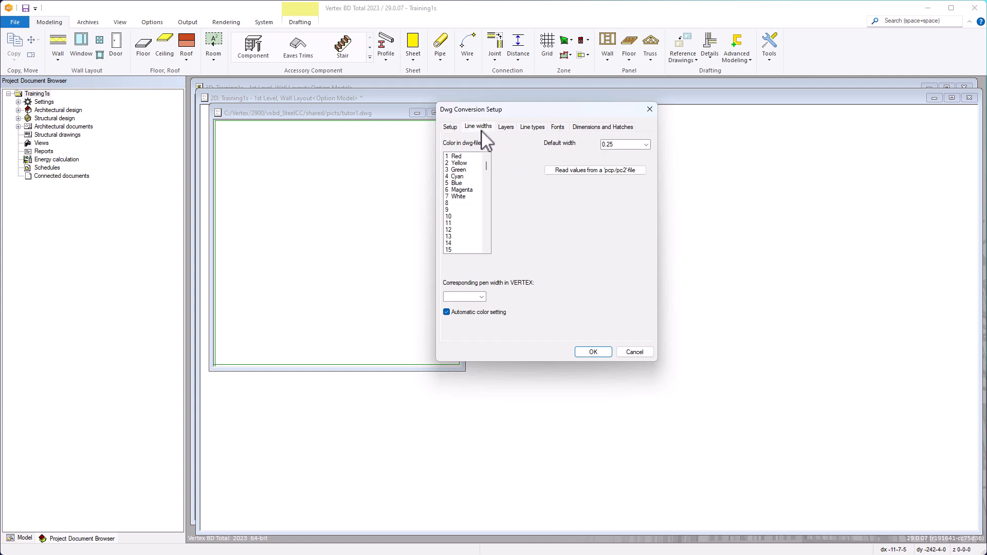
{"action": "left_click", "coordinate": [459, 156]}
{"action": "left_click", "coordinate": [482, 297]}
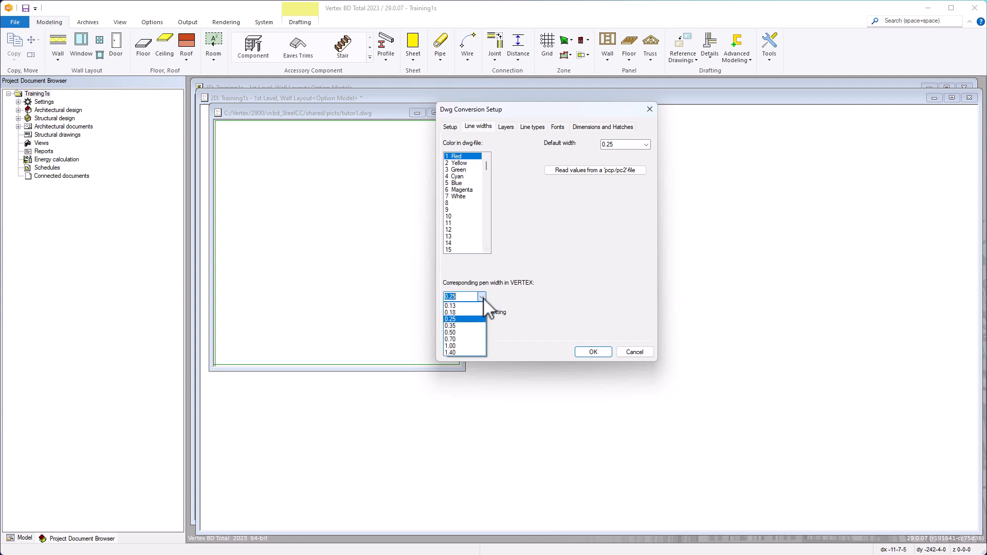
{"action": "left_click", "coordinate": [469, 333]}
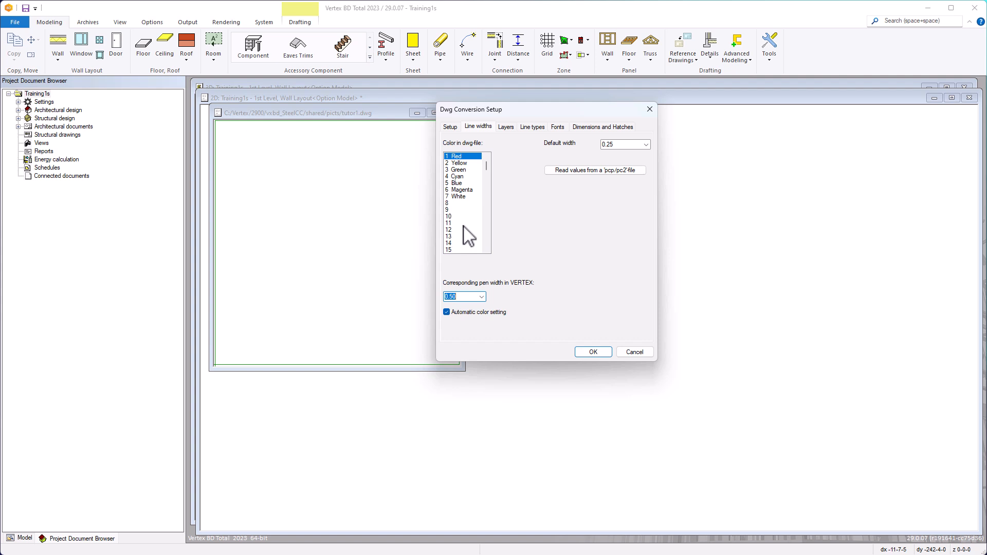
{"action": "left_click", "coordinate": [506, 127]}
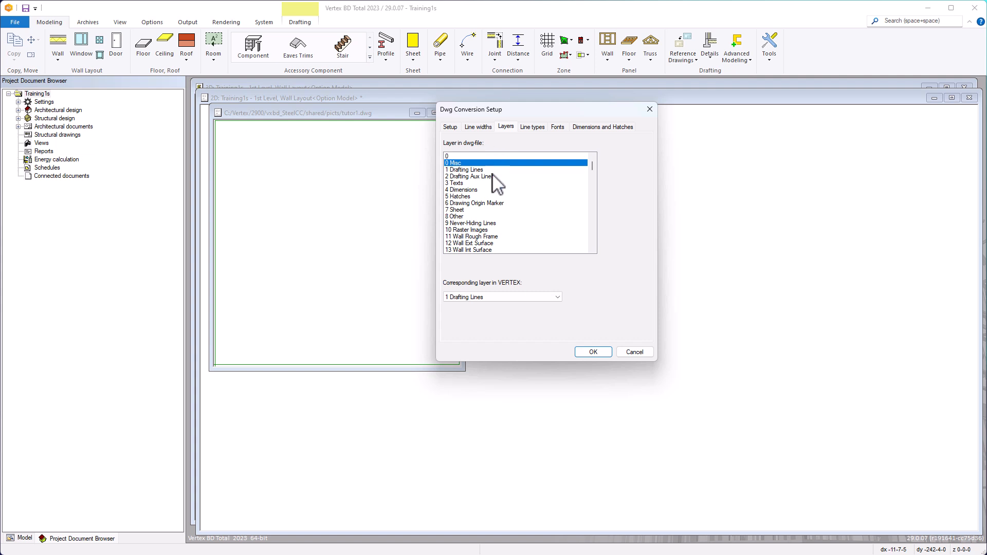
Leave the layer mapping at 1 Drafting Lines and the line type at Continuous
{"action": "left_click", "coordinate": [507, 297]}
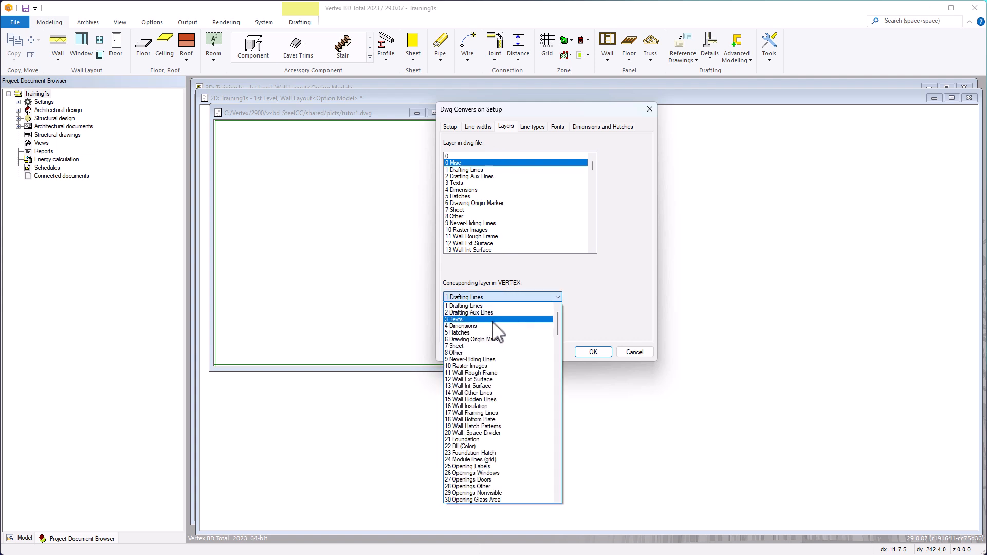
{"action": "left_click", "coordinate": [522, 282]}
{"action": "left_click", "coordinate": [533, 128]}
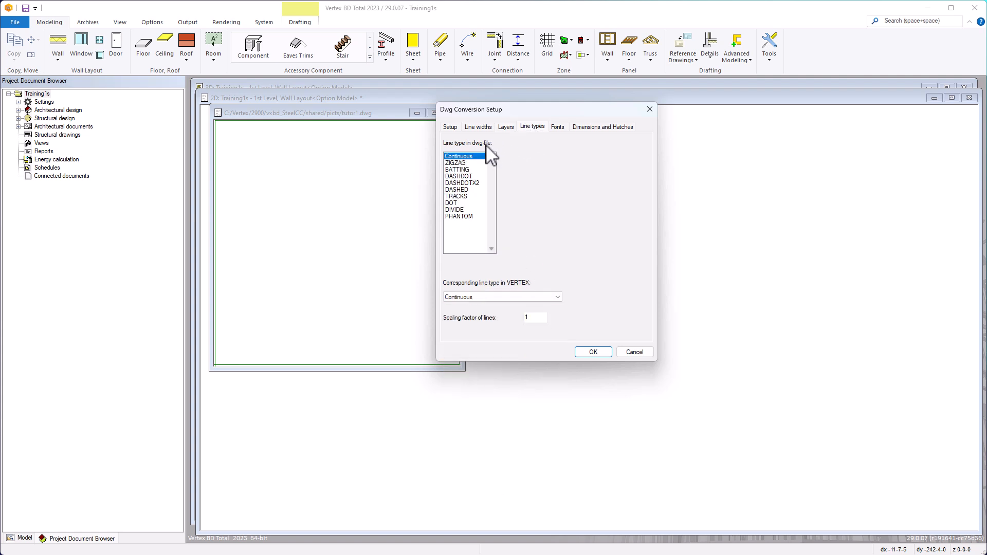
{"action": "left_click", "coordinate": [516, 297]}
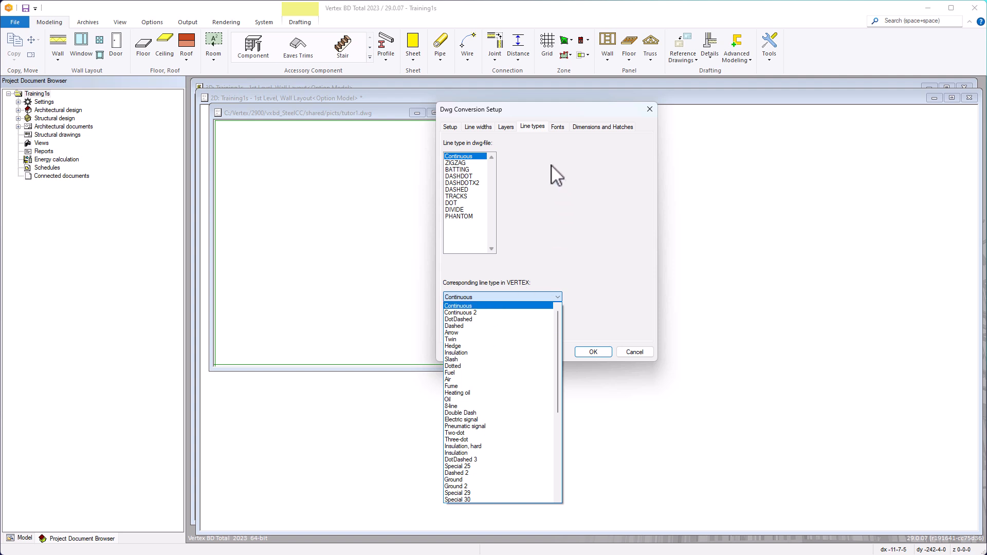
{"action": "left_click", "coordinate": [558, 129]}
{"action": "left_click", "coordinate": [559, 128]}
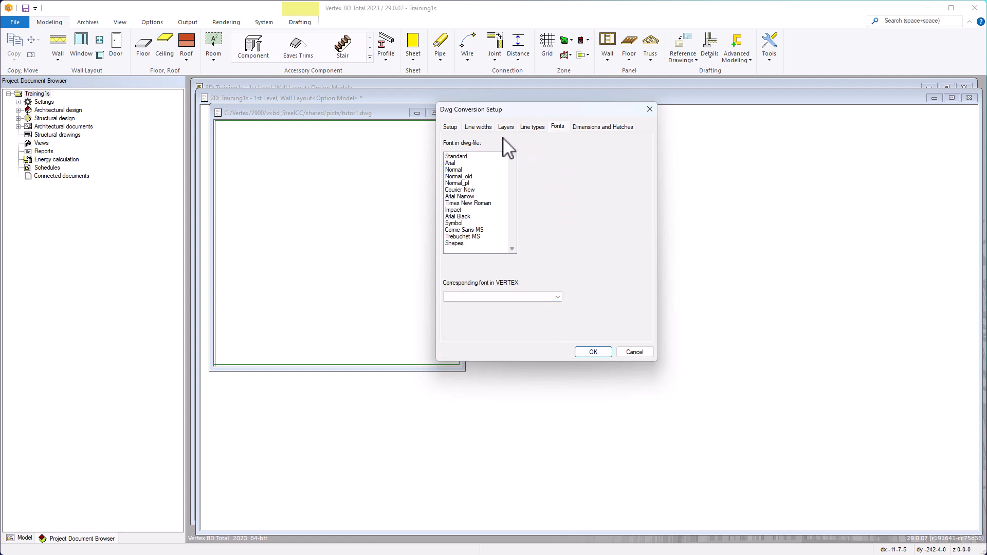
Map the DWG Standard font to the Vertex font Arial
{"action": "left_click", "coordinate": [495, 156]}
{"action": "left_click", "coordinate": [532, 297]}
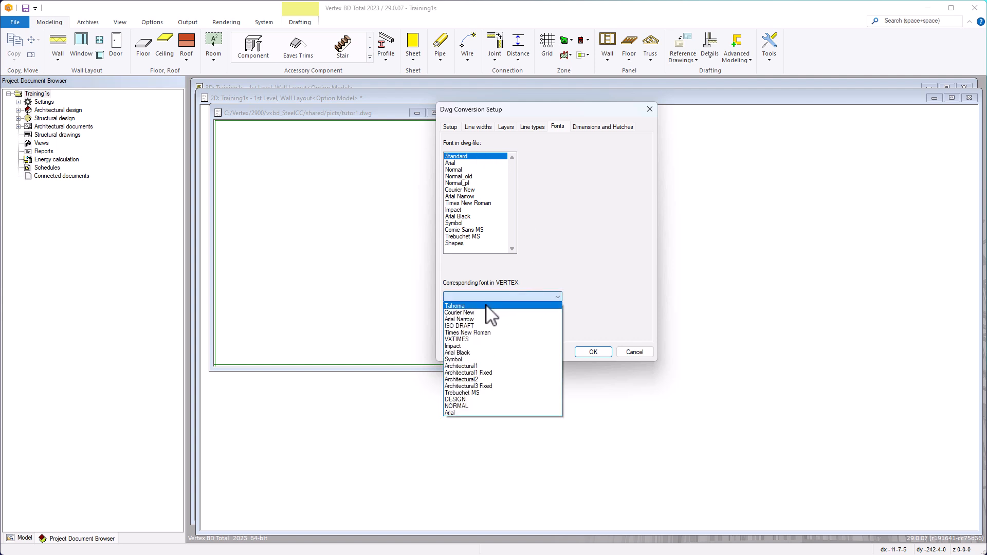
{"action": "left_click", "coordinate": [457, 413]}
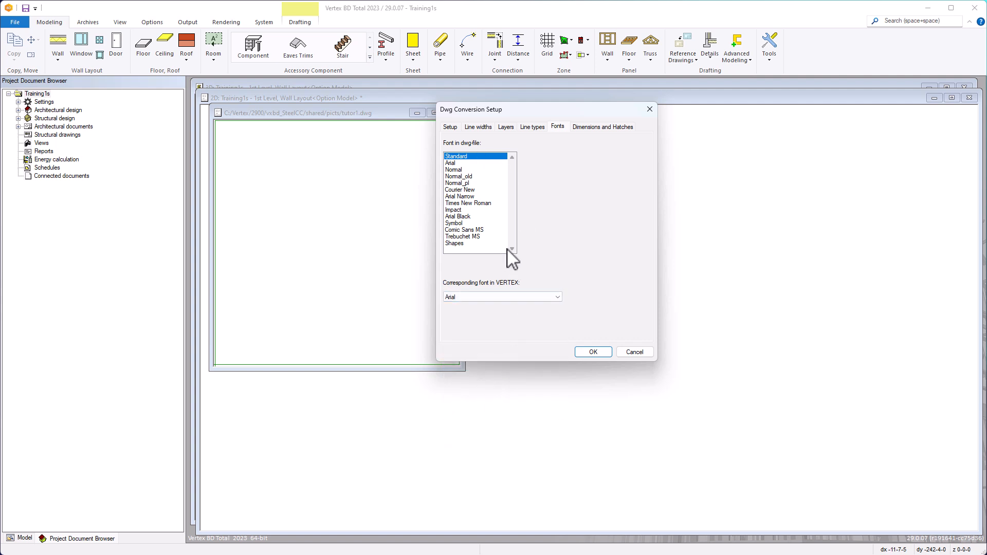
Keep the dimension end type at 1 = arrow under Dimensions and Hatches
{"action": "left_click", "coordinate": [600, 128]}
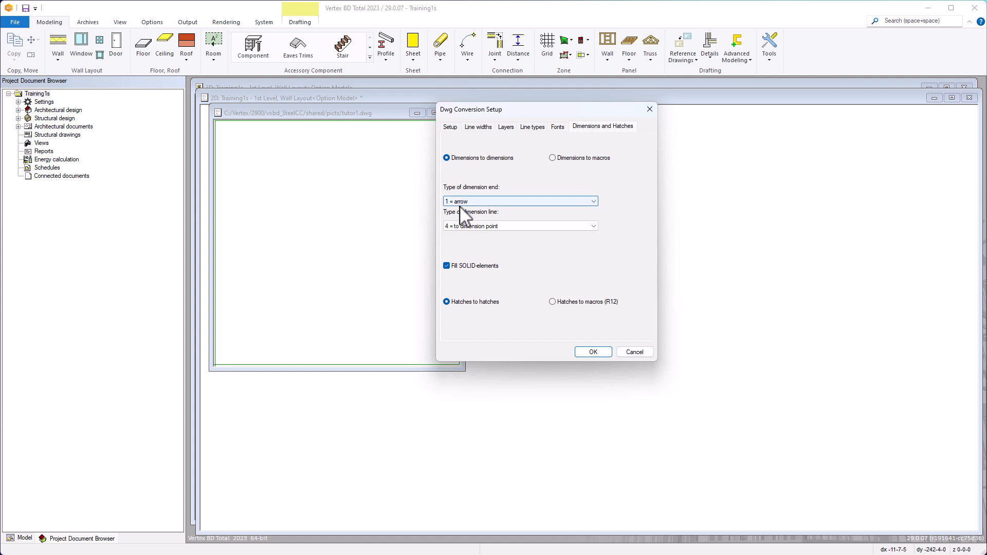
{"action": "left_click", "coordinate": [502, 201]}
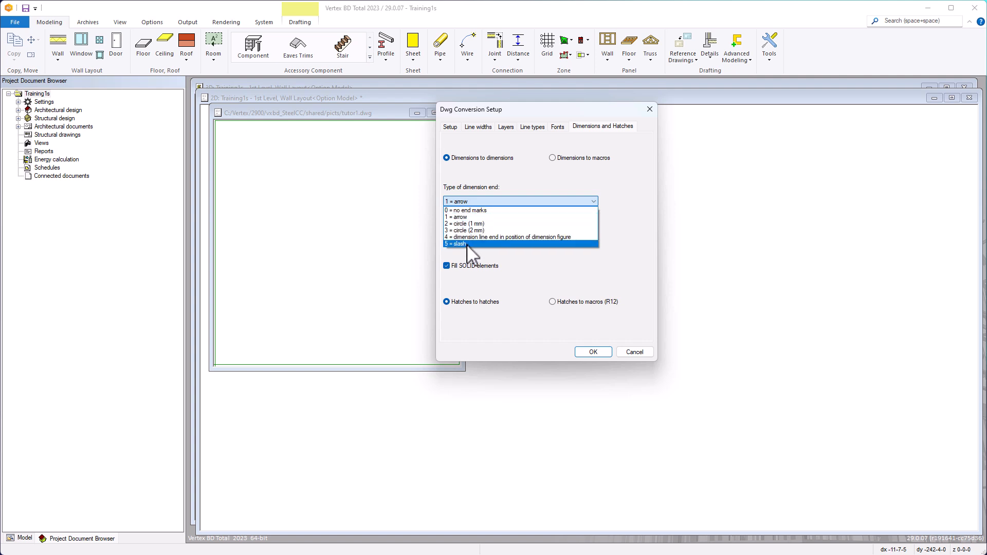
{"action": "left_click", "coordinate": [536, 201]}
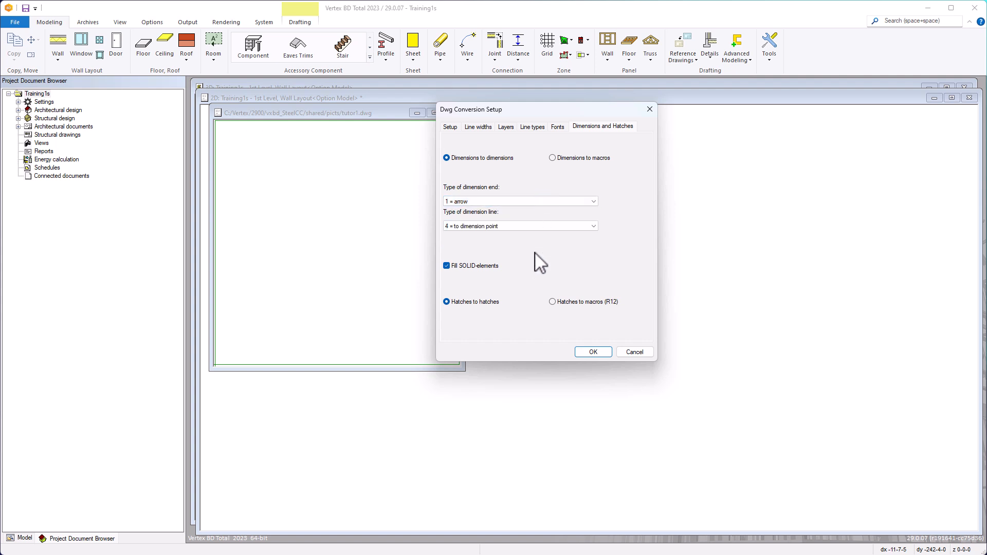
Load the reference DWG floor plan again, choosing Test Conv as its setup file
{"action": "left_click", "coordinate": [594, 352]}
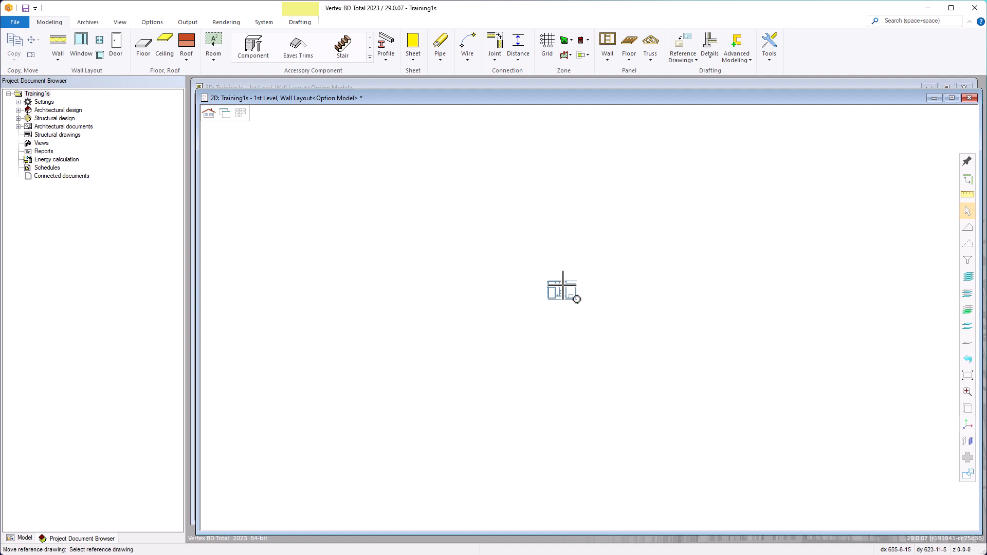
{"action": "left_click", "coordinate": [684, 56]}
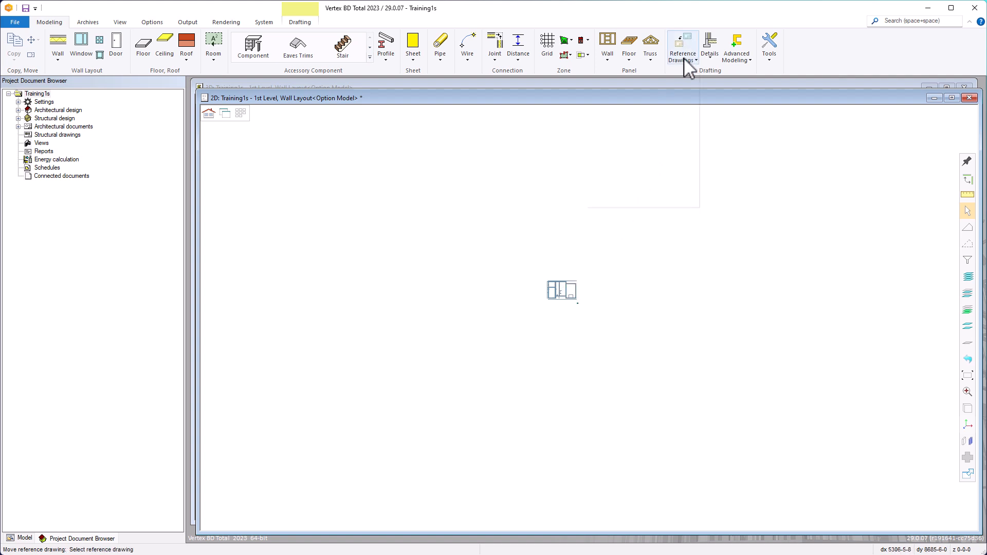
{"action": "left_click", "coordinate": [669, 71]}
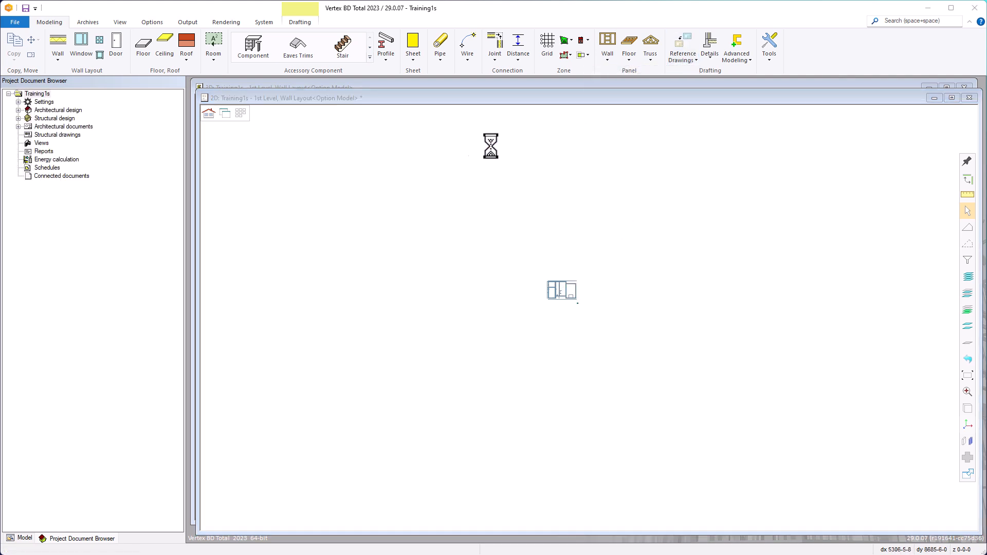
{"action": "left_click", "coordinate": [331, 238]}
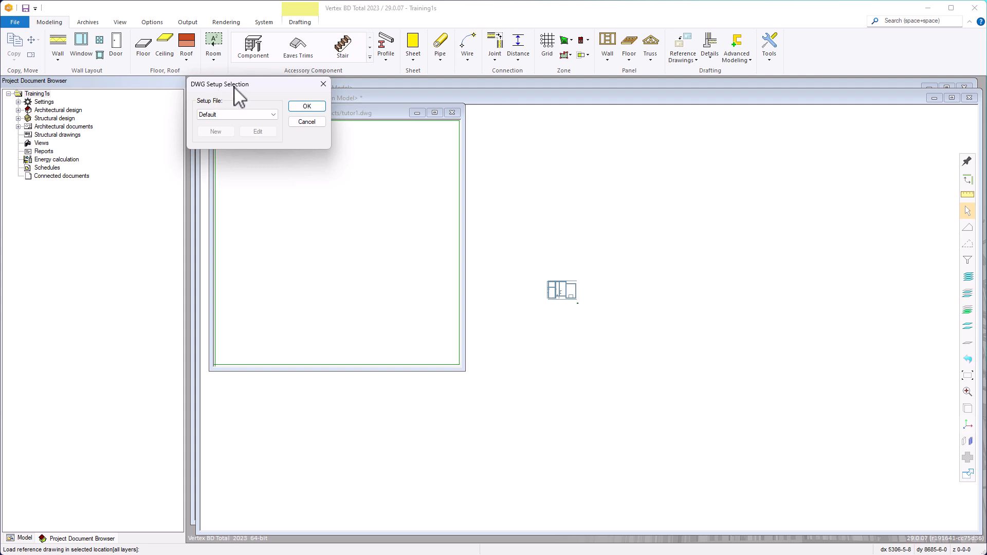
{"action": "left_click", "coordinate": [274, 116]}
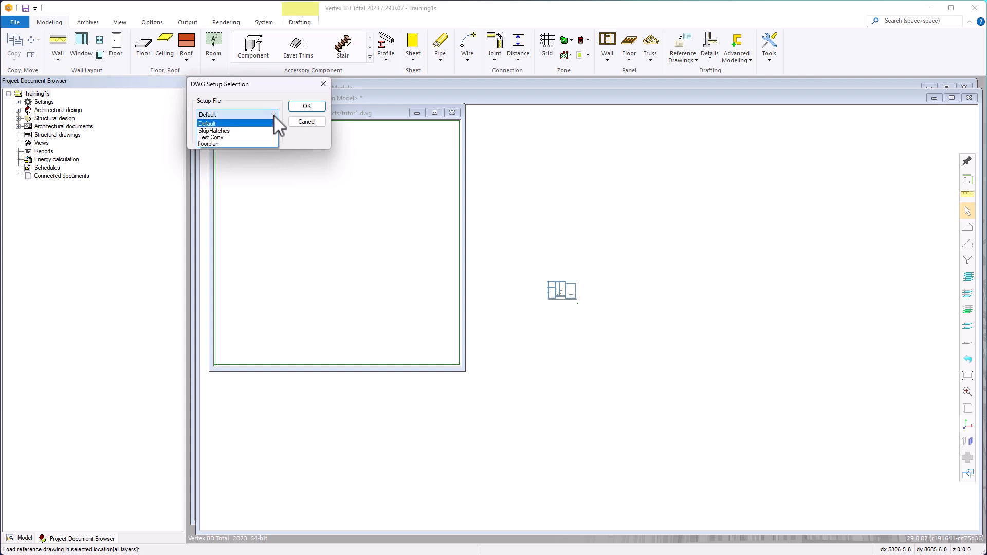
{"action": "left_click", "coordinate": [260, 137]}
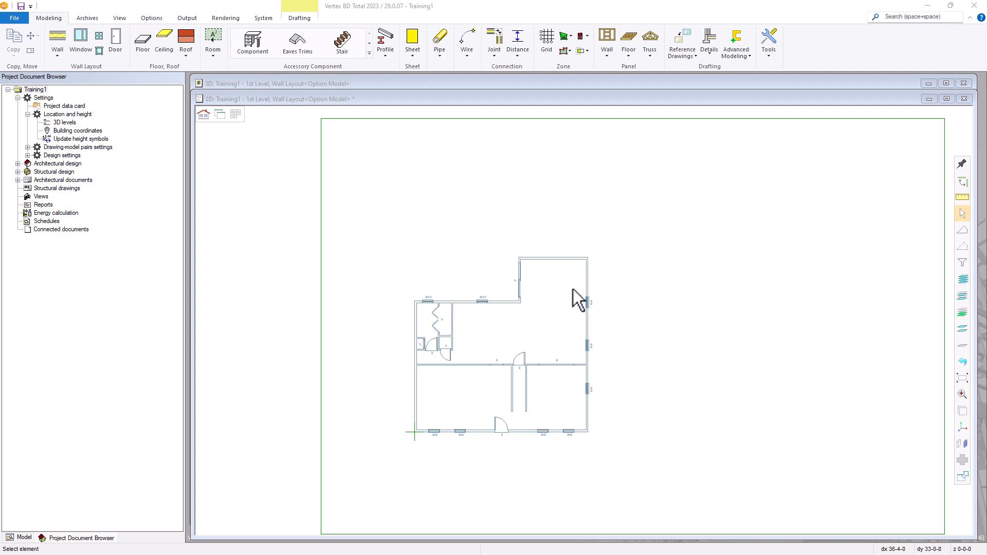
Zoom in and out around the loaded floor plan, ending near its lower-right walls
{"action": "scroll", "coordinate": [582, 268], "scroll_direction": "up", "scroll_amount": 4}
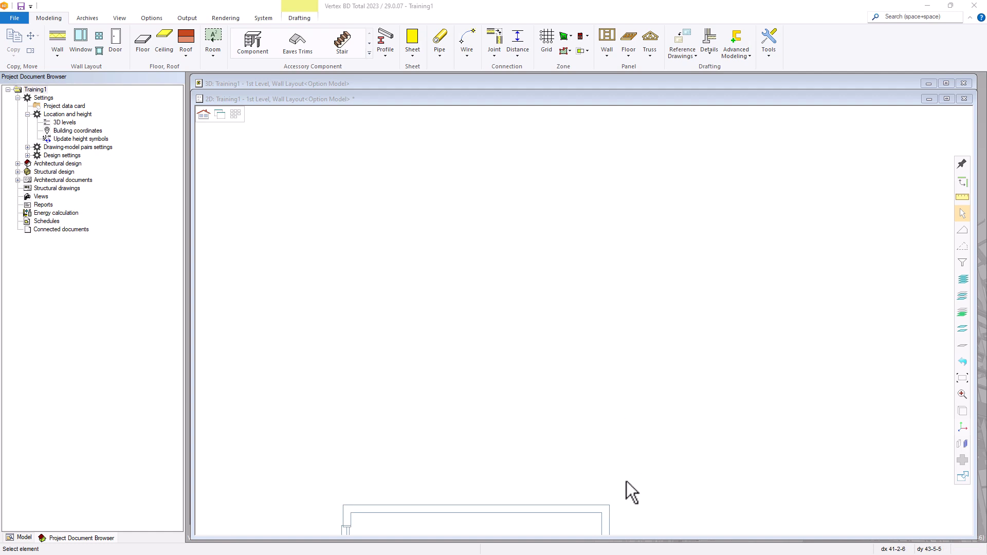
{"action": "scroll", "coordinate": [619, 474], "scroll_direction": "down", "scroll_amount": 3}
{"action": "scroll", "coordinate": [558, 385], "scroll_direction": "up", "scroll_amount": 3}
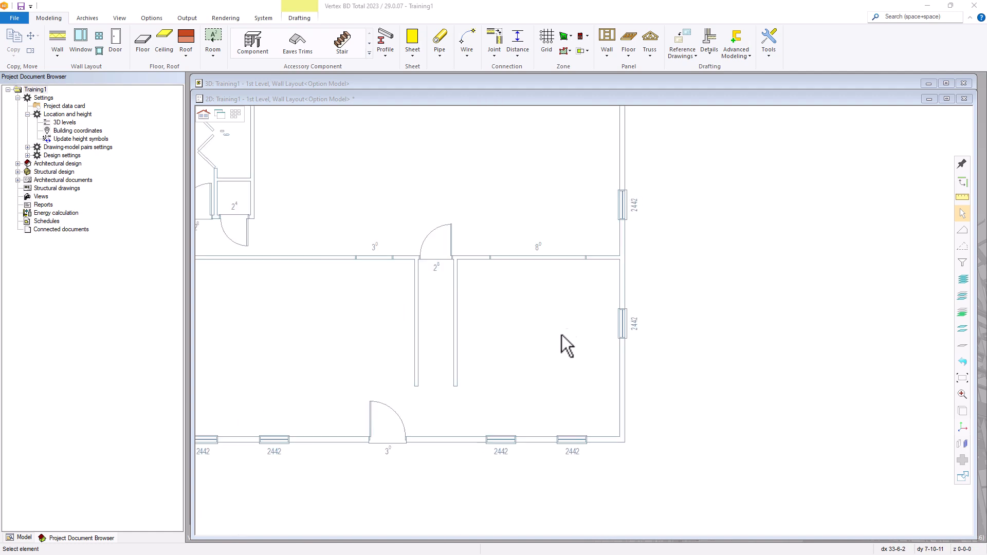
{"action": "scroll", "coordinate": [628, 442], "scroll_direction": "up", "scroll_amount": 6}
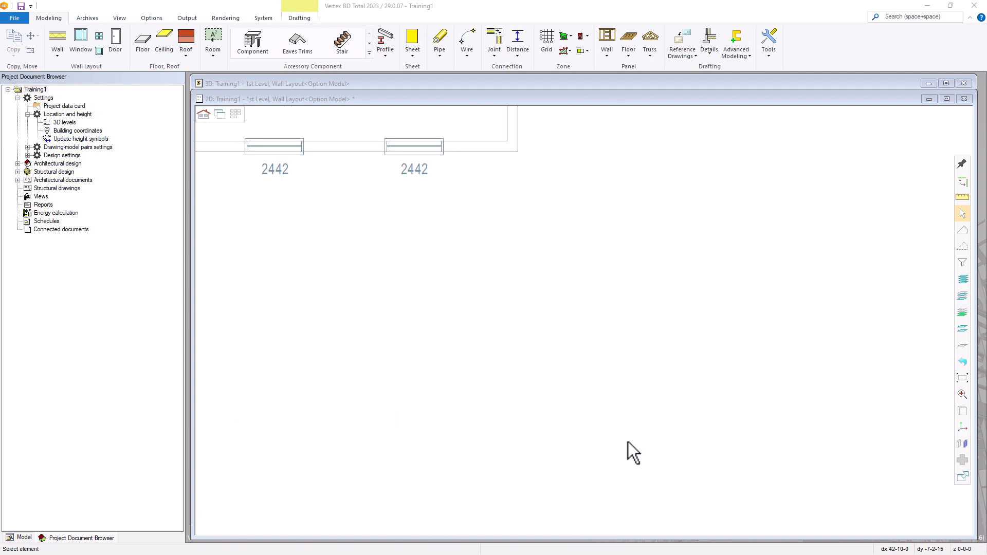
{"action": "scroll", "coordinate": [533, 270], "scroll_direction": "down", "scroll_amount": 4}
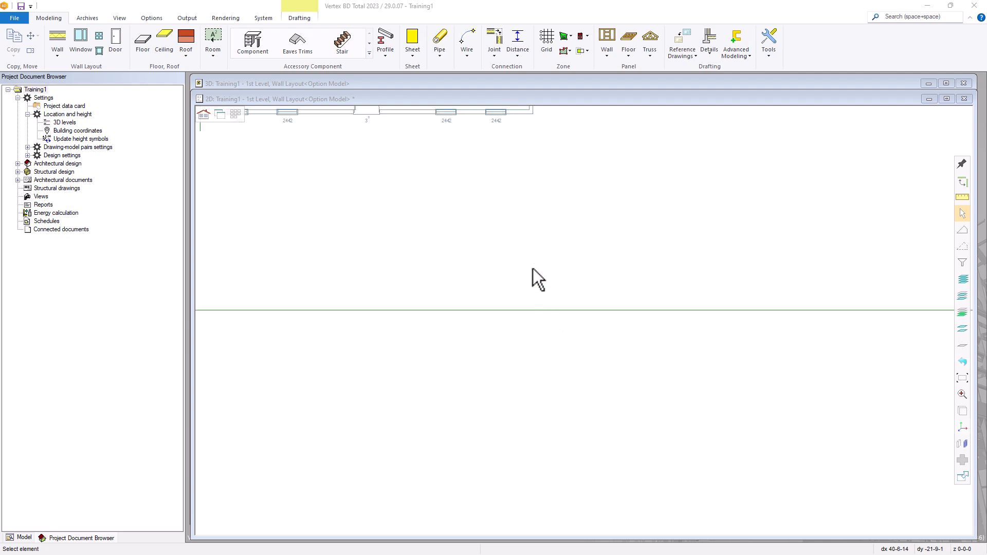
{"action": "scroll", "coordinate": [607, 272], "scroll_direction": "down", "scroll_amount": 2}
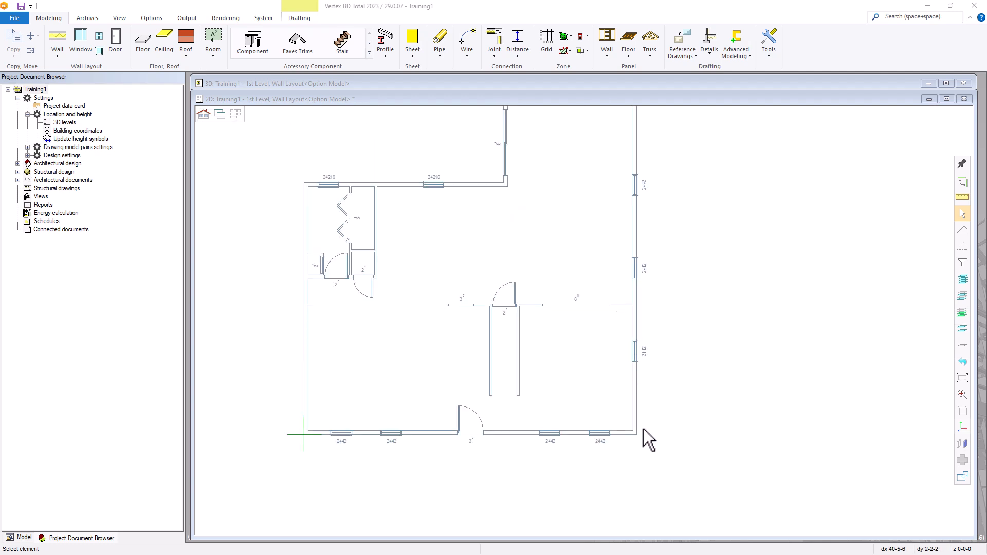
{"action": "scroll", "coordinate": [641, 432], "scroll_direction": "up", "scroll_amount": 2}
{"action": "scroll", "coordinate": [581, 381], "scroll_direction": "up", "scroll_amount": 2}
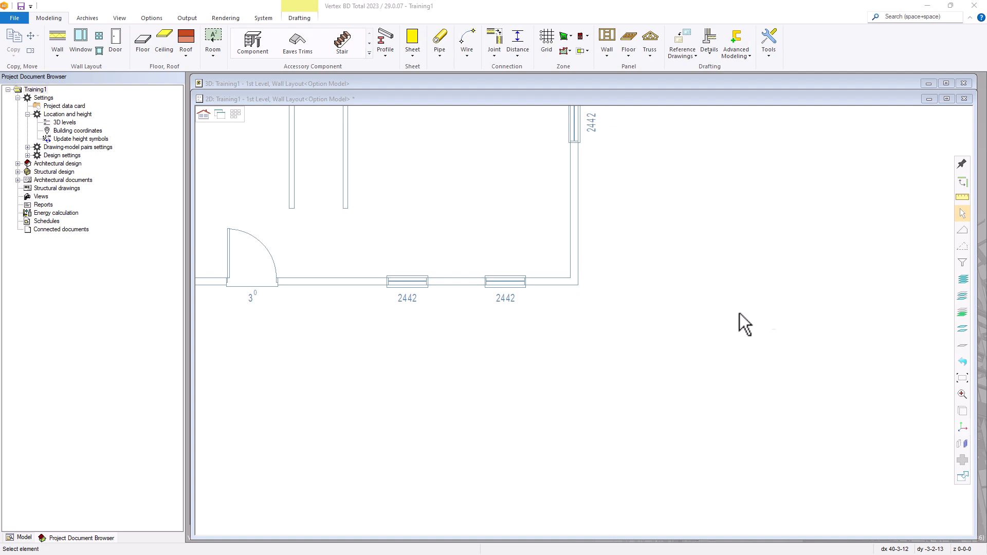
{"action": "left_click", "coordinate": [958, 199]}
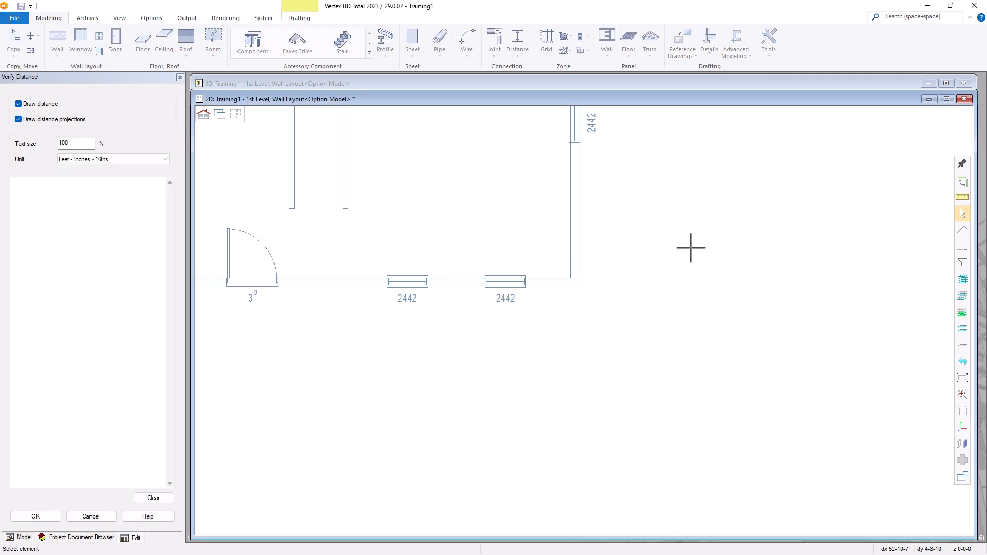
{"action": "left_click", "coordinate": [571, 278]}
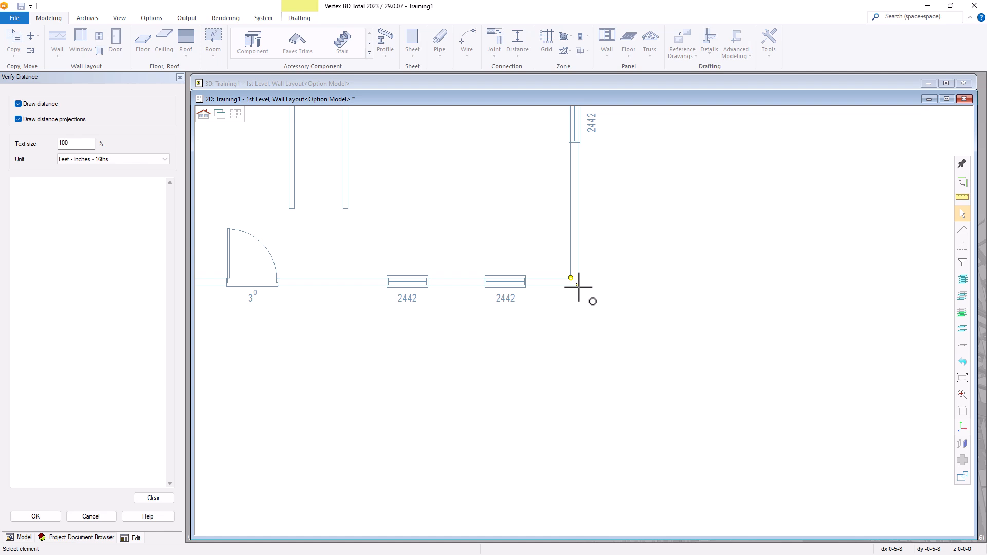
{"action": "left_click", "coordinate": [578, 287]}
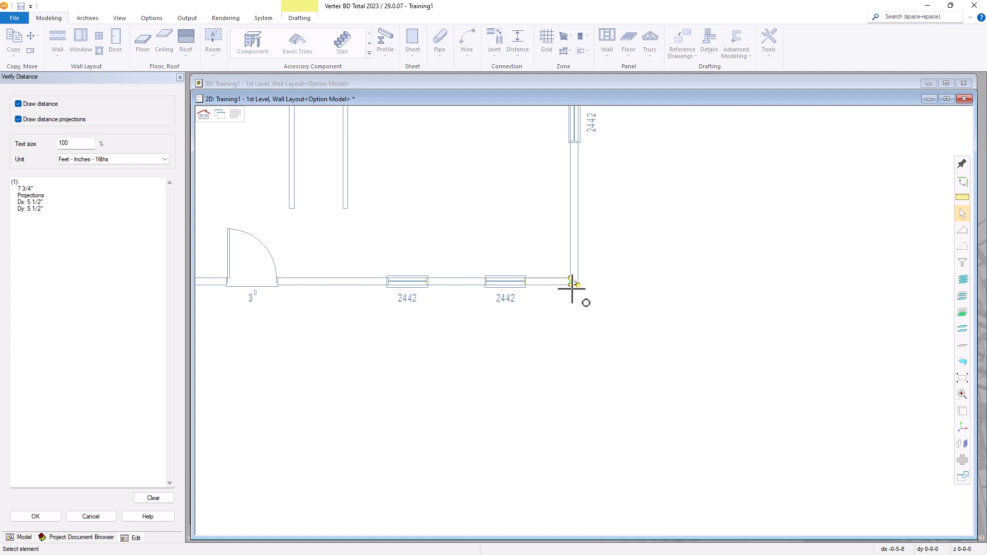
{"action": "left_click", "coordinate": [105, 519]}
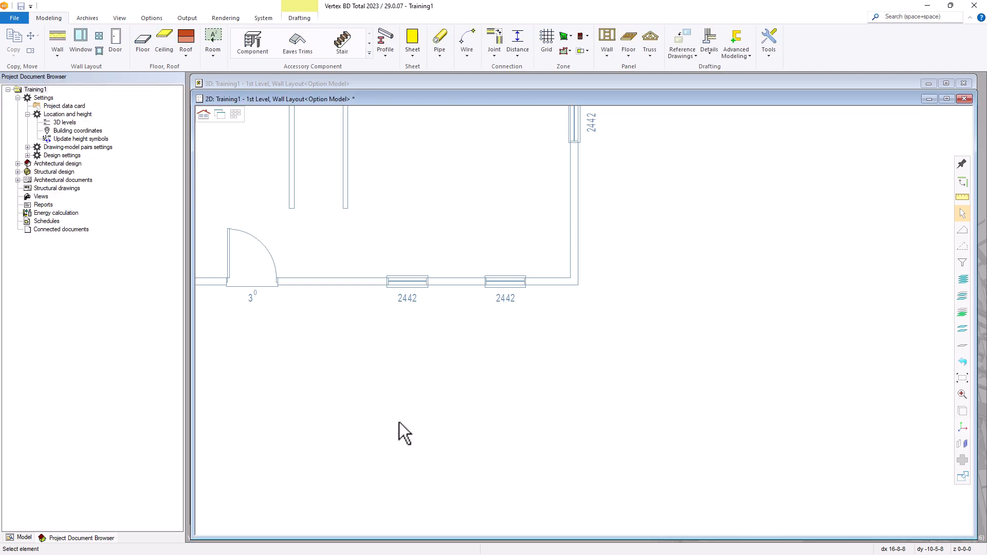
{"action": "scroll", "coordinate": [584, 319], "scroll_direction": "down", "scroll_amount": 5}
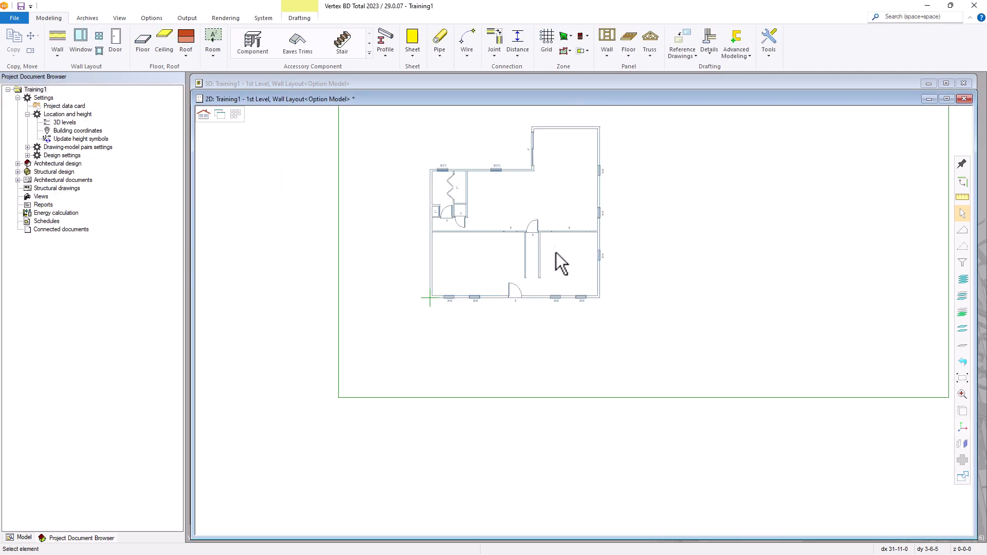
{"action": "scroll", "coordinate": [584, 324], "scroll_direction": "up", "scroll_amount": 1}
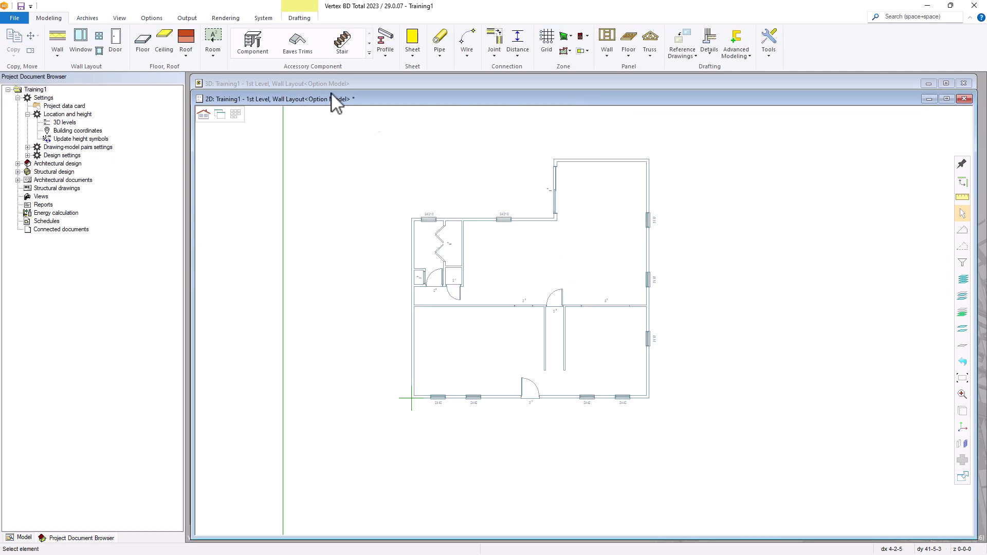
Start a wall and select 2x6 Ext Bearing, Horizontal siding from Exterior > Framed Walls
{"action": "left_click", "coordinate": [57, 50]}
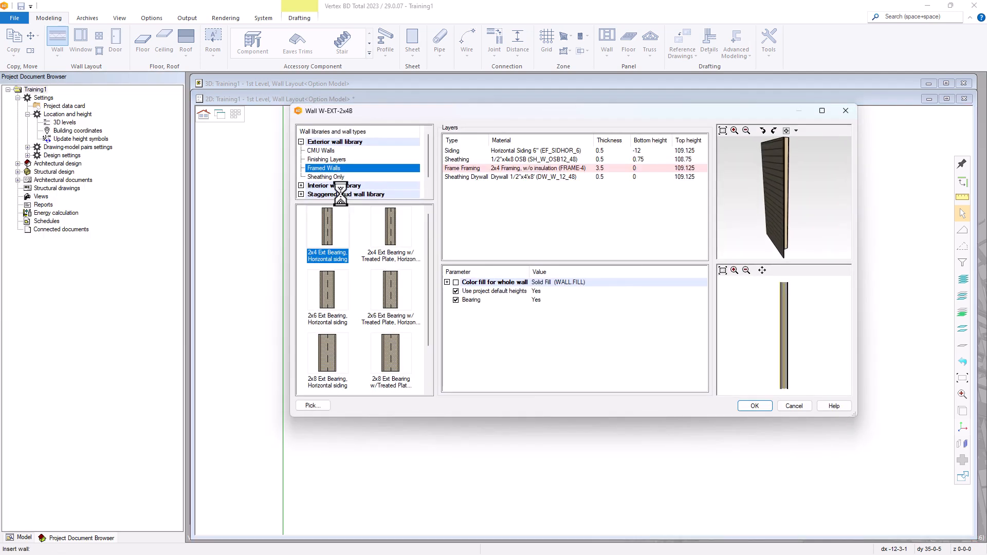
{"action": "left_click", "coordinate": [301, 142]}
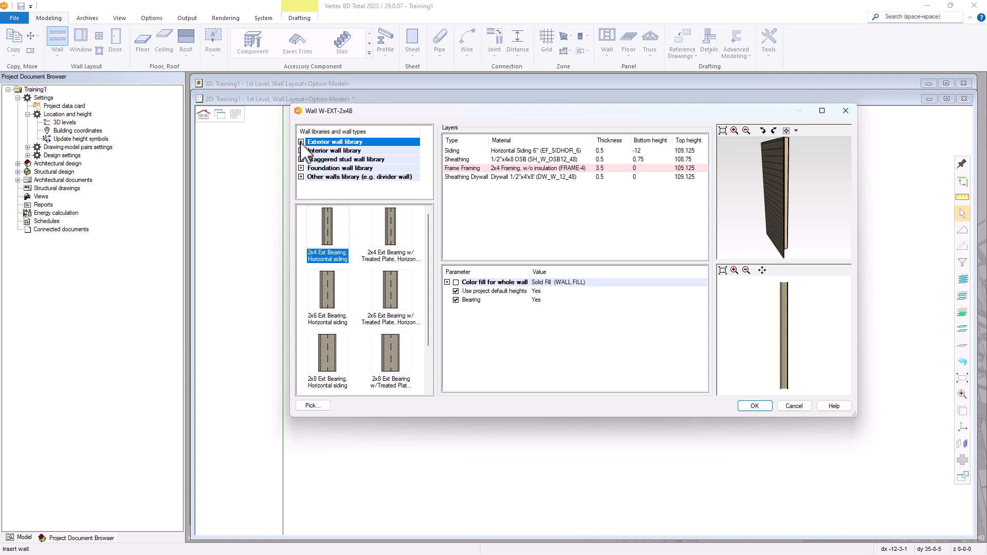
{"action": "left_click", "coordinate": [301, 143]}
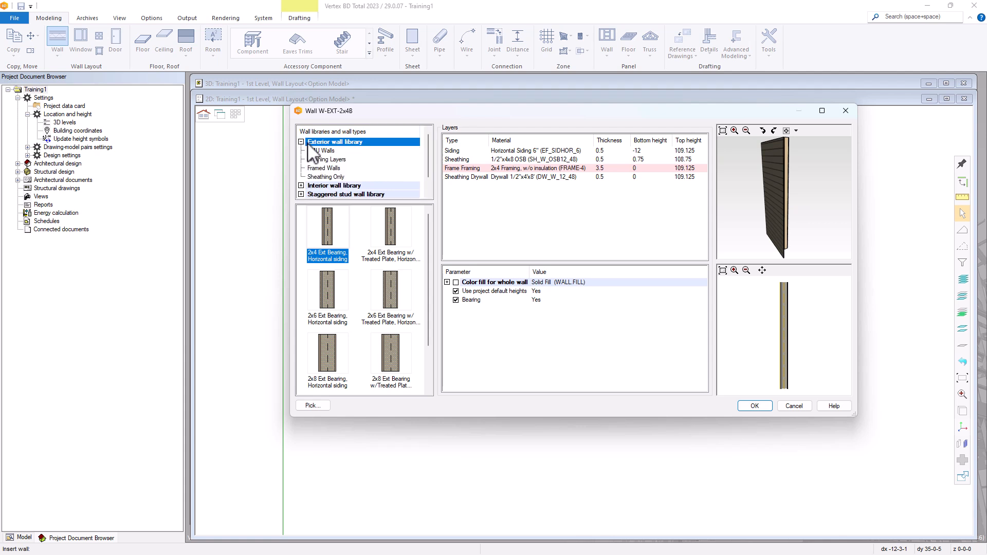
{"action": "left_click", "coordinate": [319, 169]}
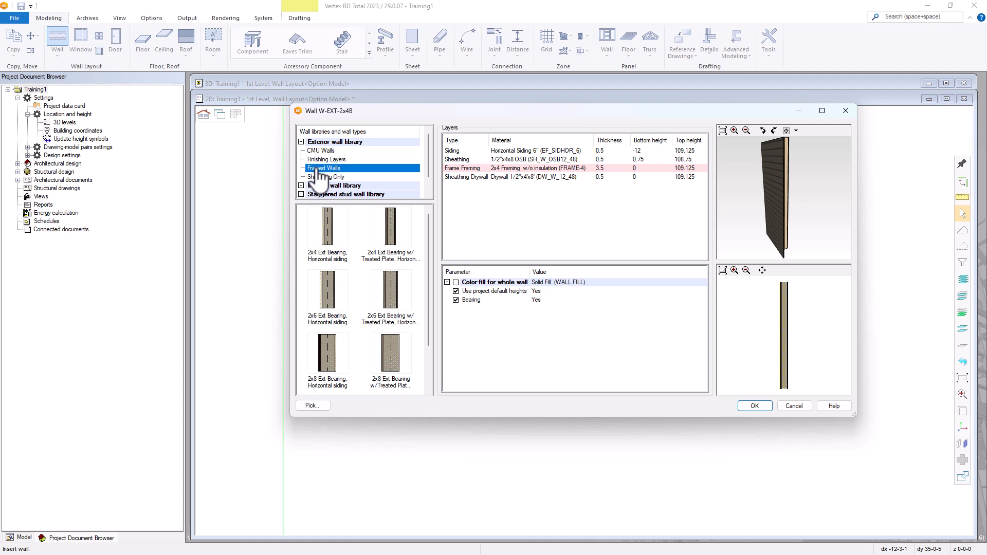
{"action": "left_click", "coordinate": [327, 308]}
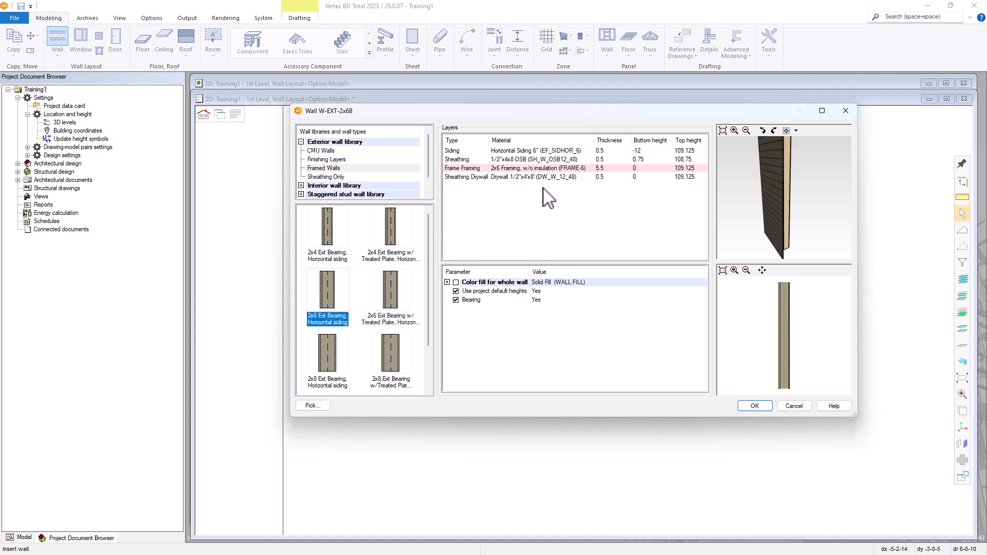
{"action": "left_click", "coordinate": [751, 405]}
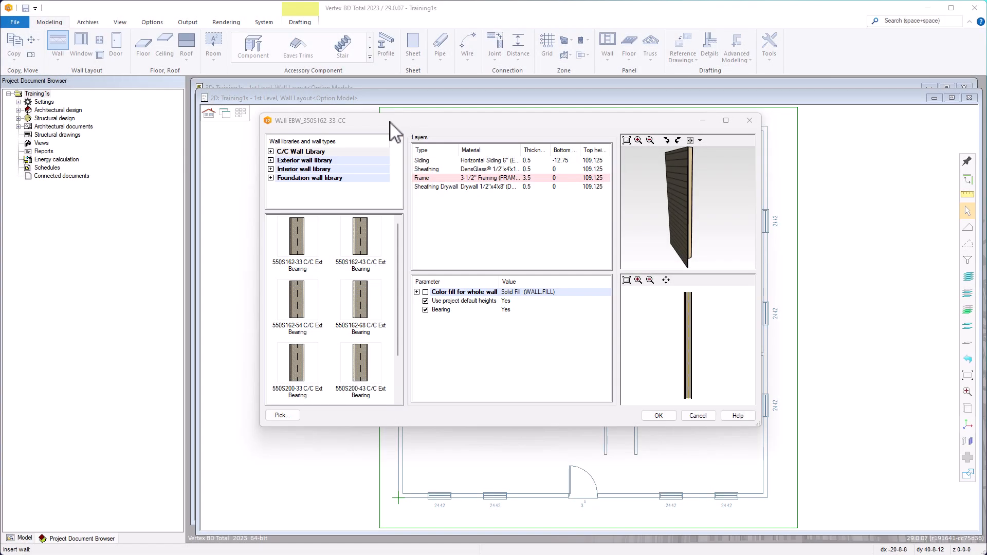
Pick the 550S162-54 C/C Ext Bearing wall from the C/C Wall Library
{"action": "left_click", "coordinate": [271, 152]}
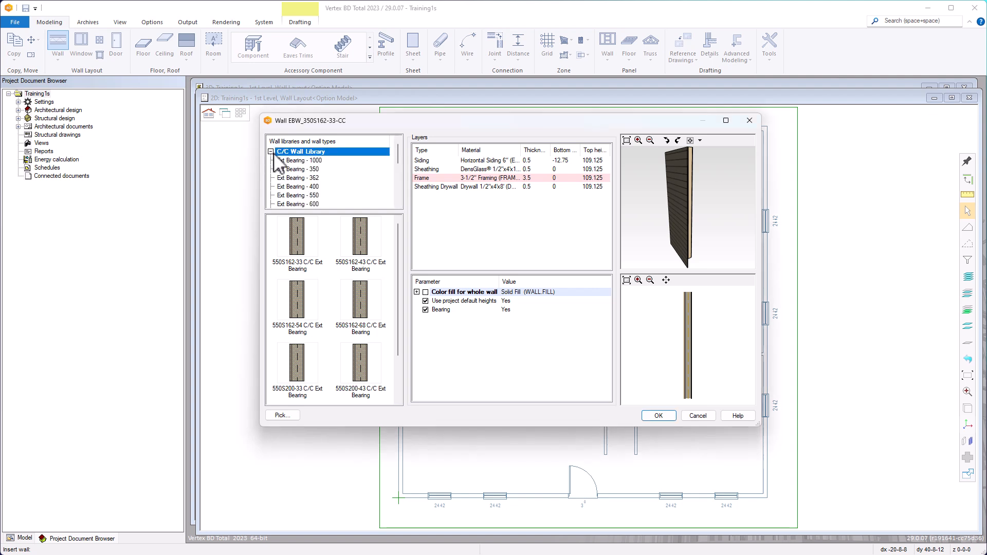
{"action": "left_click", "coordinate": [309, 196]}
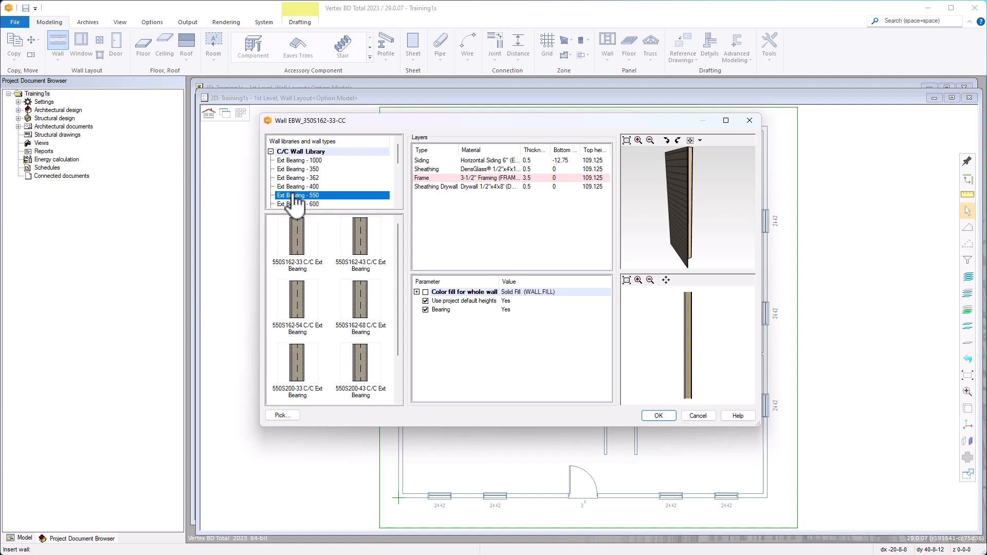
{"action": "left_click", "coordinate": [301, 324]}
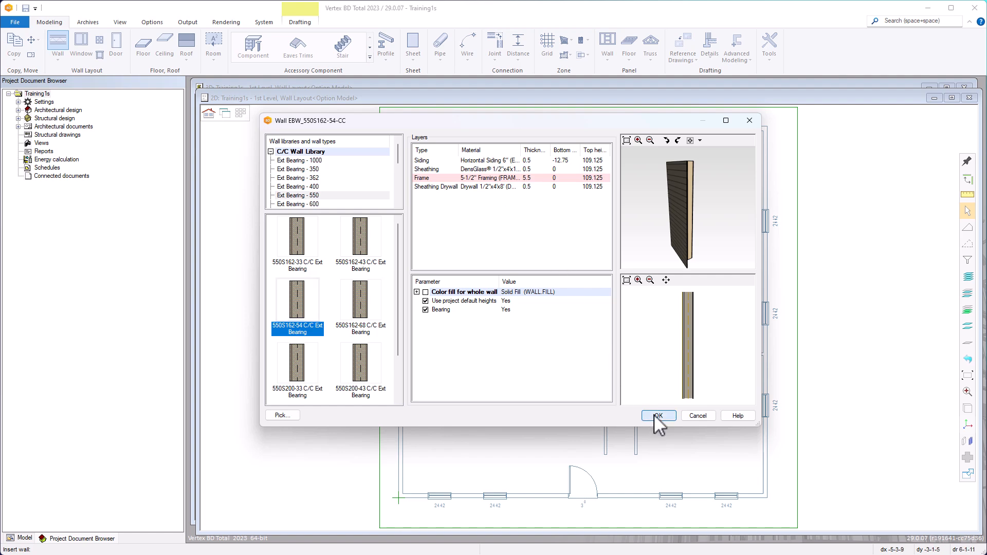
{"action": "left_click", "coordinate": [655, 415]}
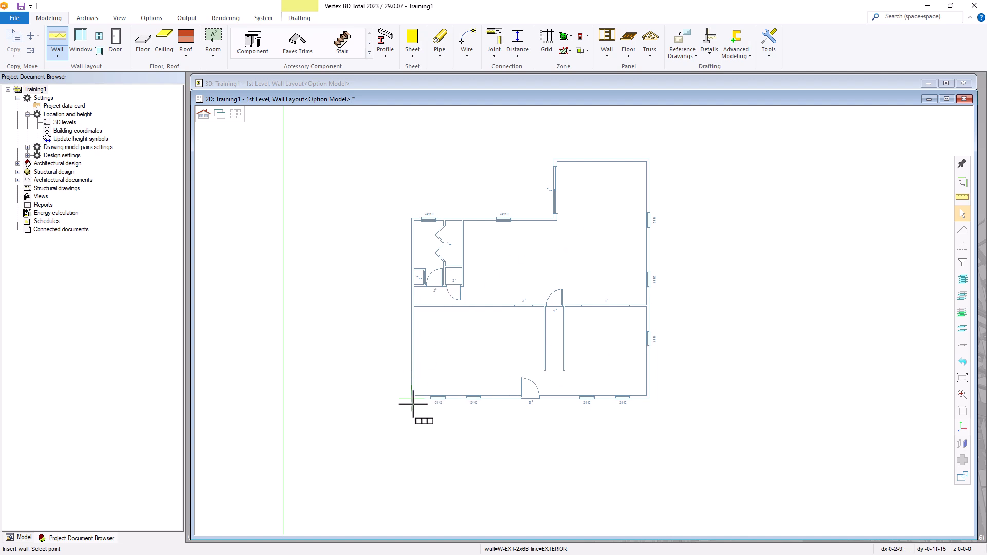
Start the wall at the plan's bottom-left wall-line intersection
{"action": "scroll", "coordinate": [411, 401], "scroll_direction": "up", "scroll_amount": 3}
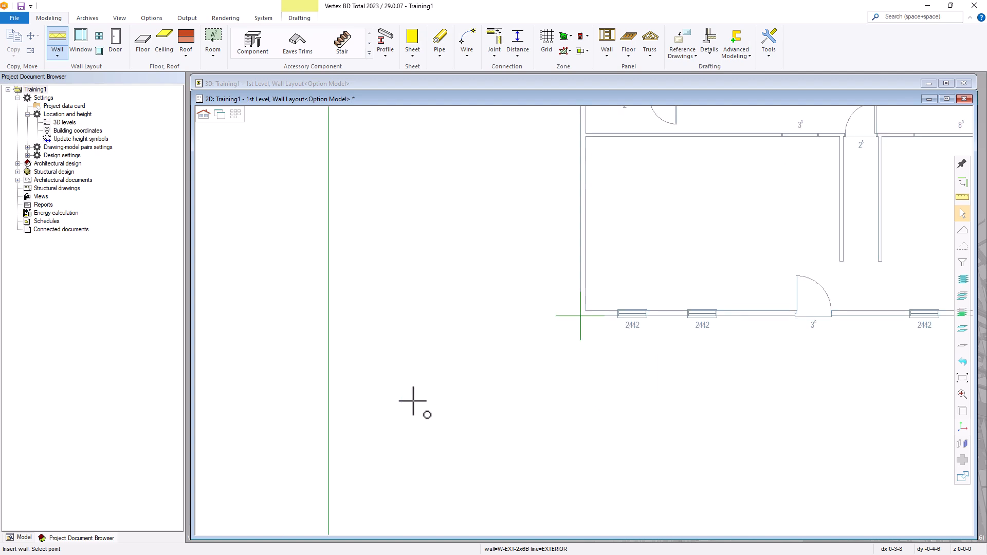
{"action": "scroll", "coordinate": [584, 319], "scroll_direction": "up", "scroll_amount": 3}
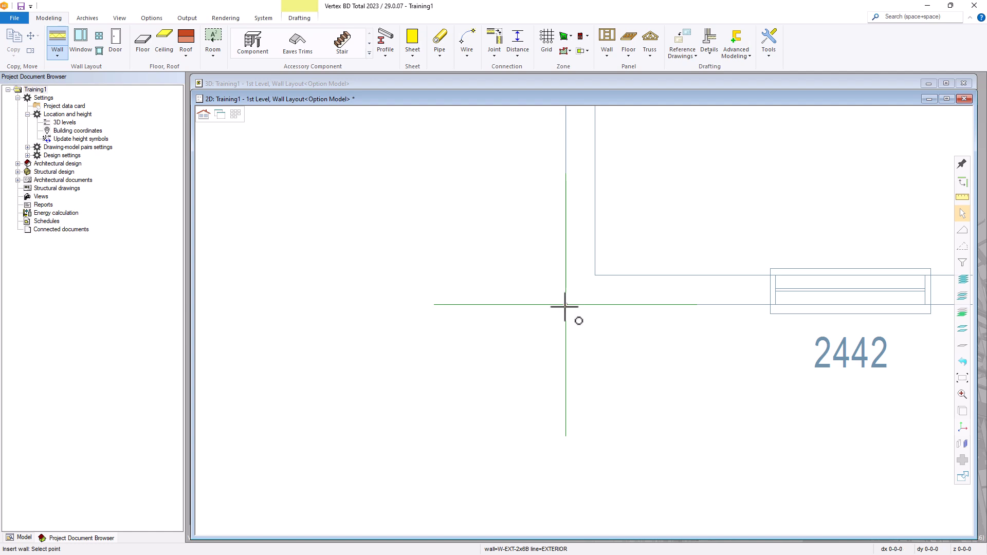
{"action": "left_click", "coordinate": [565, 304]}
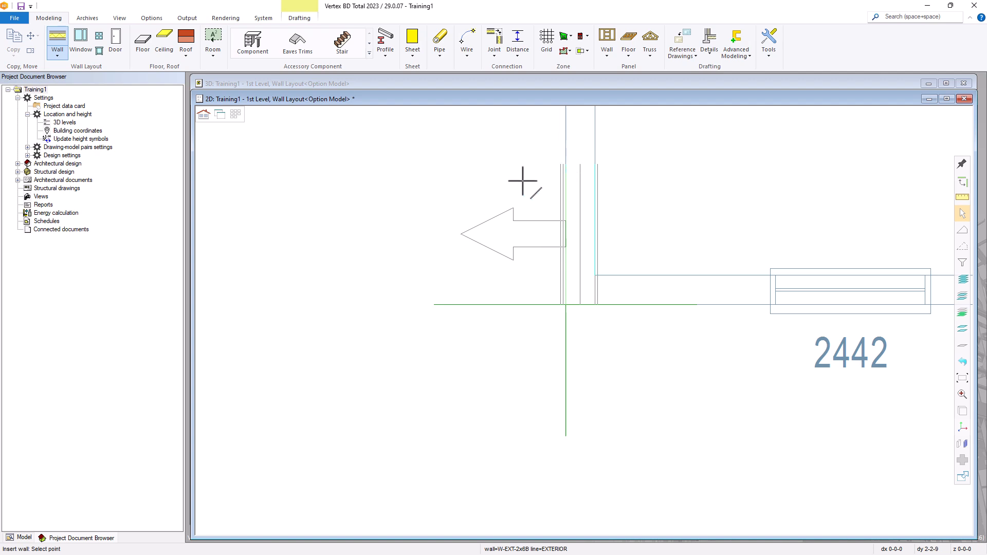
Flip the wall preview to the other side using the right-click drawing options
{"action": "scroll", "coordinate": [529, 177], "scroll_direction": "down", "scroll_amount": 2}
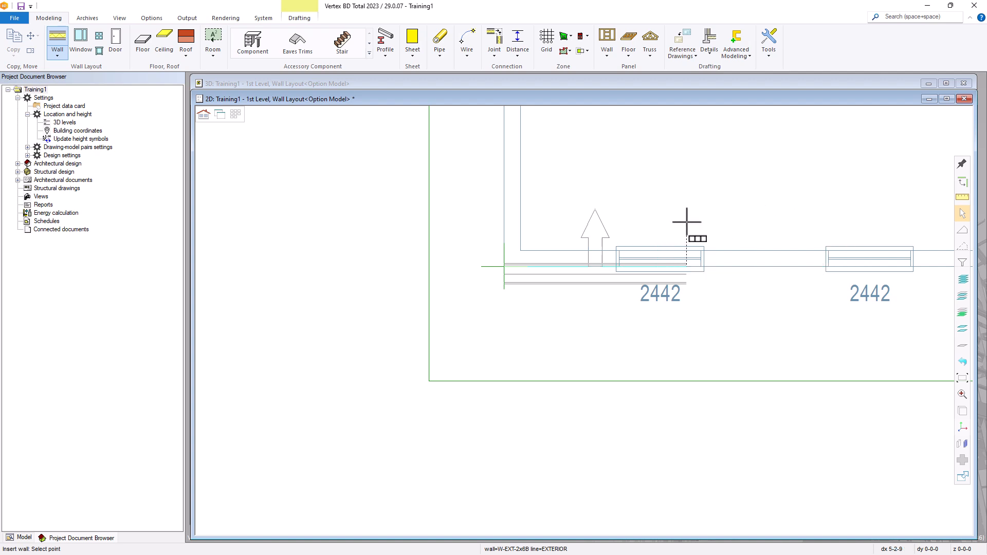
{"action": "right_click", "coordinate": [735, 215]}
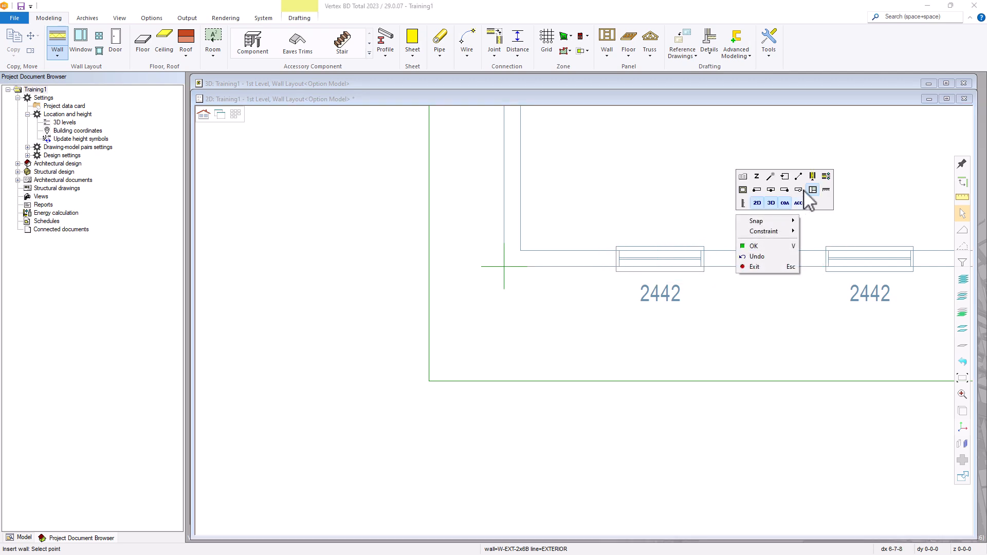
{"action": "left_click", "coordinate": [826, 177]}
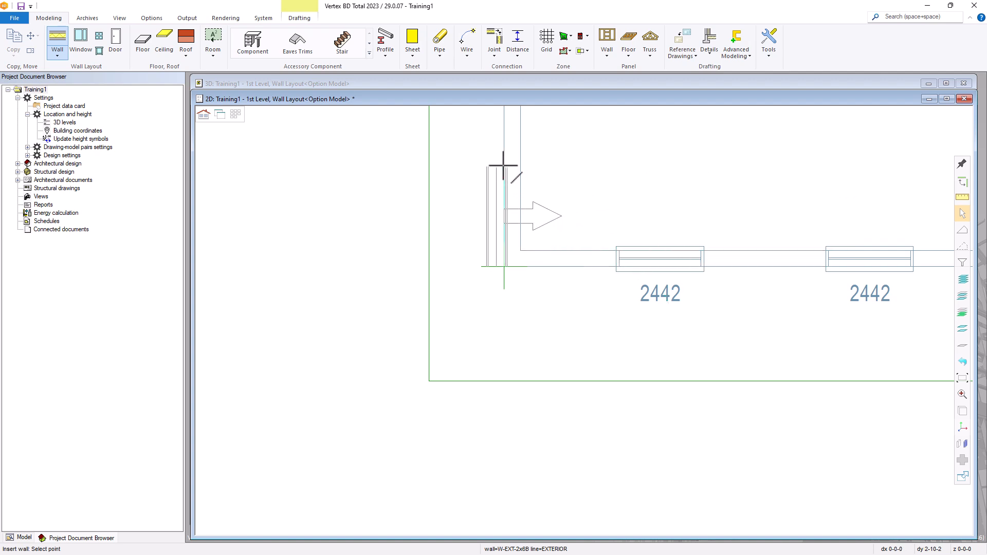
{"action": "right_click", "coordinate": [508, 165]}
{"action": "left_click", "coordinate": [591, 129]}
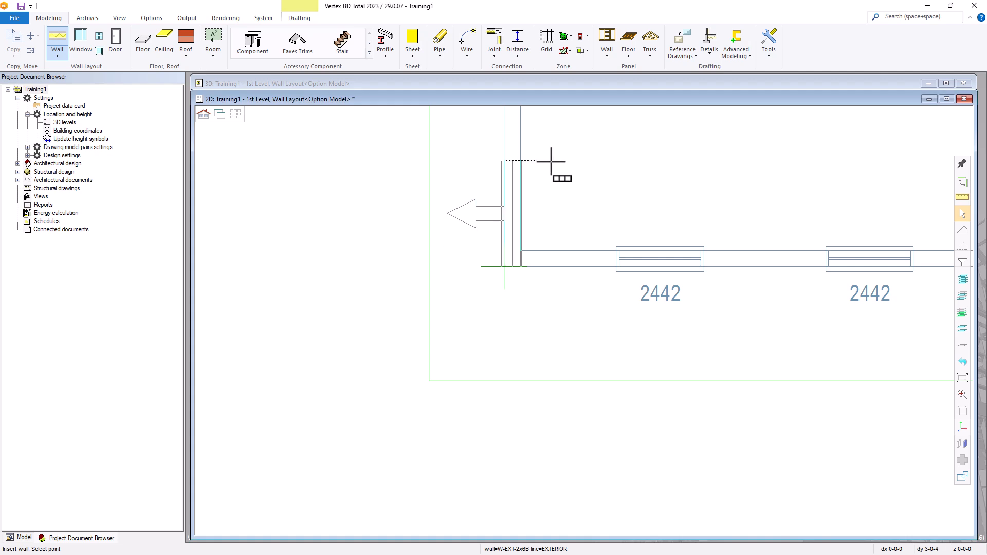
{"action": "scroll", "coordinate": [550, 162], "scroll_direction": "up", "scroll_amount": 2}
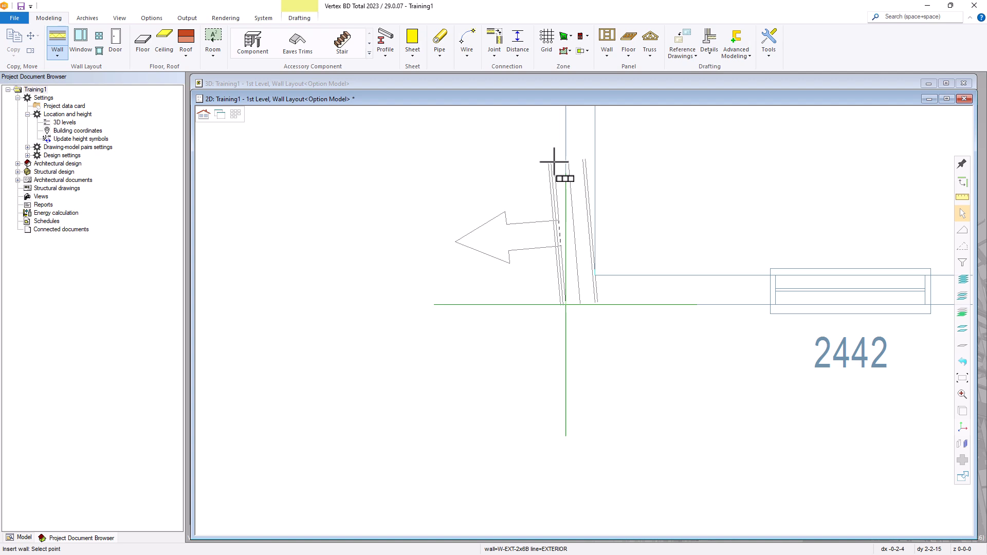
Switch the wall alignment to the centre line, then back to the exterior side
{"action": "scroll", "coordinate": [584, 195], "scroll_direction": "down", "scroll_amount": 5}
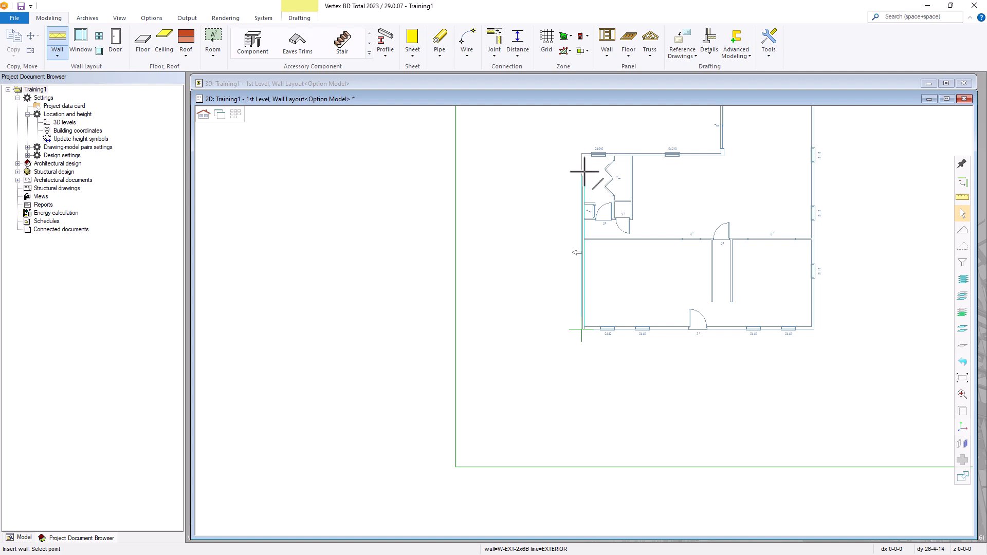
{"action": "scroll", "coordinate": [584, 170], "scroll_direction": "up", "scroll_amount": 3}
{"action": "scroll", "coordinate": [578, 326], "scroll_direction": "up", "scroll_amount": 4}
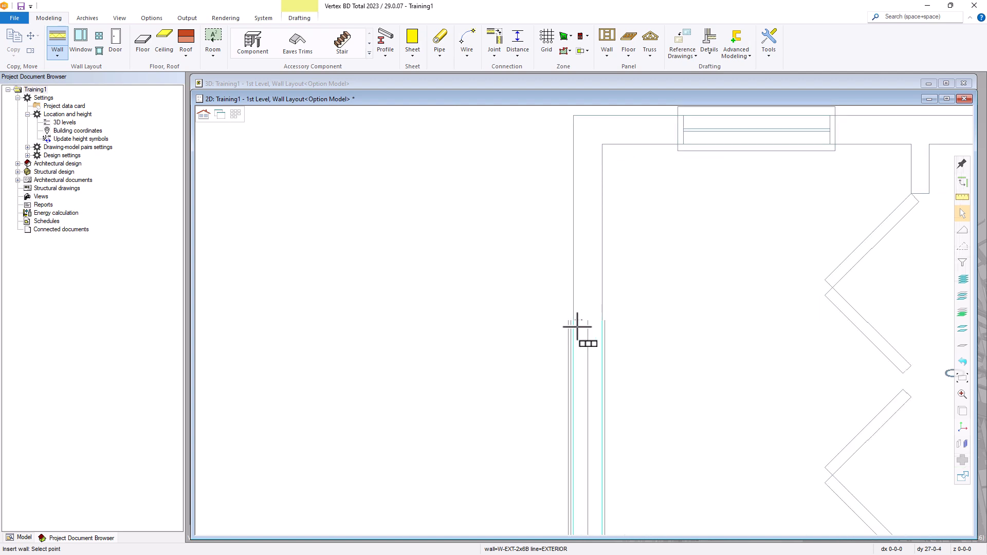
{"action": "scroll", "coordinate": [578, 327], "scroll_direction": "down", "scroll_amount": 6}
{"action": "scroll", "coordinate": [584, 329], "scroll_direction": "down", "scroll_amount": 3}
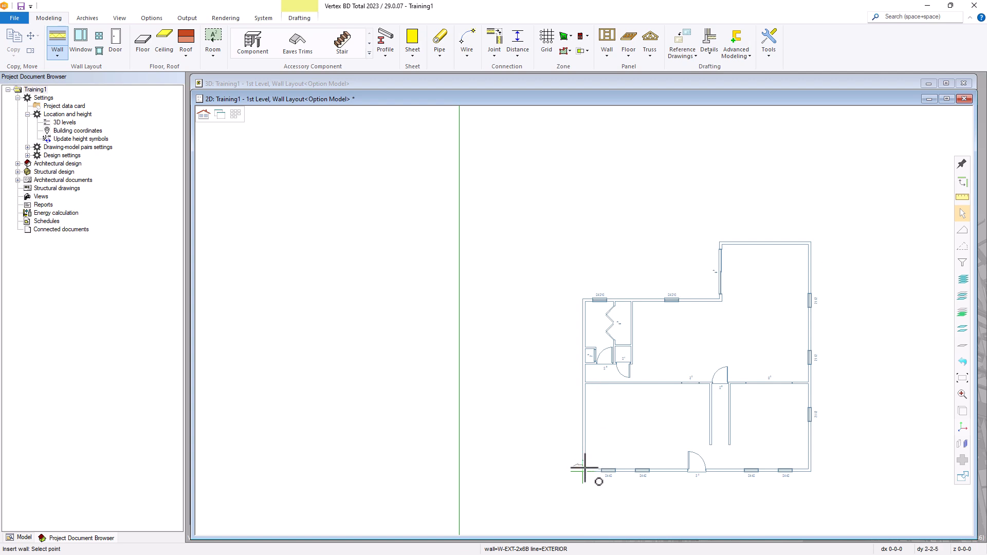
{"action": "scroll", "coordinate": [584, 468], "scroll_direction": "up", "scroll_amount": 2}
{"action": "scroll", "coordinate": [581, 322], "scroll_direction": "up", "scroll_amount": 6}
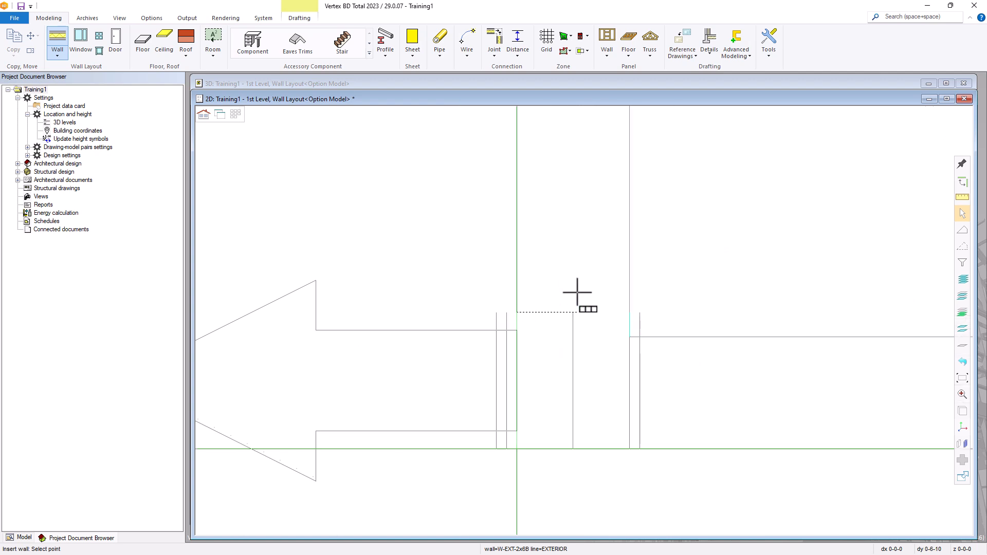
{"action": "scroll", "coordinate": [569, 249], "scroll_direction": "down", "scroll_amount": 3}
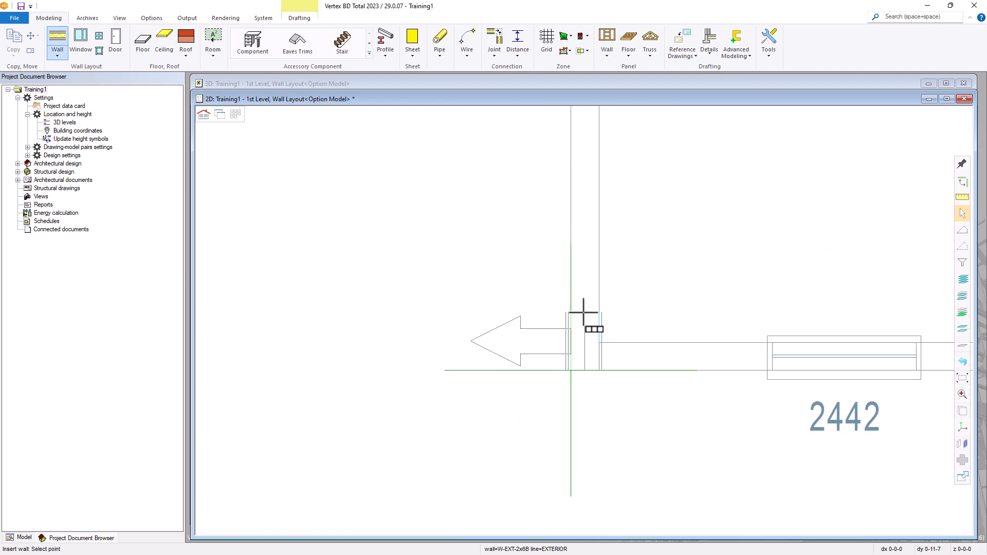
{"action": "right_click", "coordinate": [584, 293]}
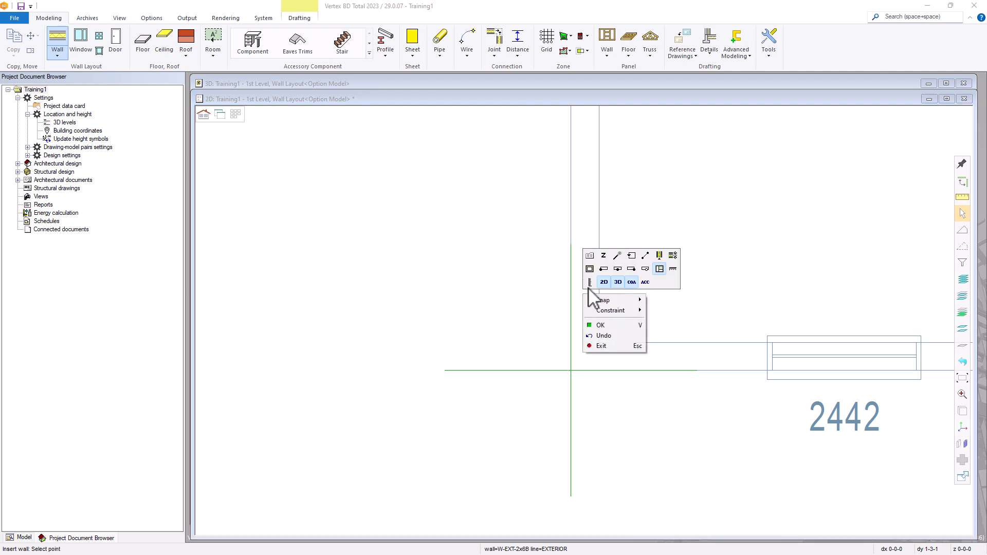
{"action": "left_click", "coordinate": [618, 270]}
{"action": "left_click", "coordinate": [618, 271]}
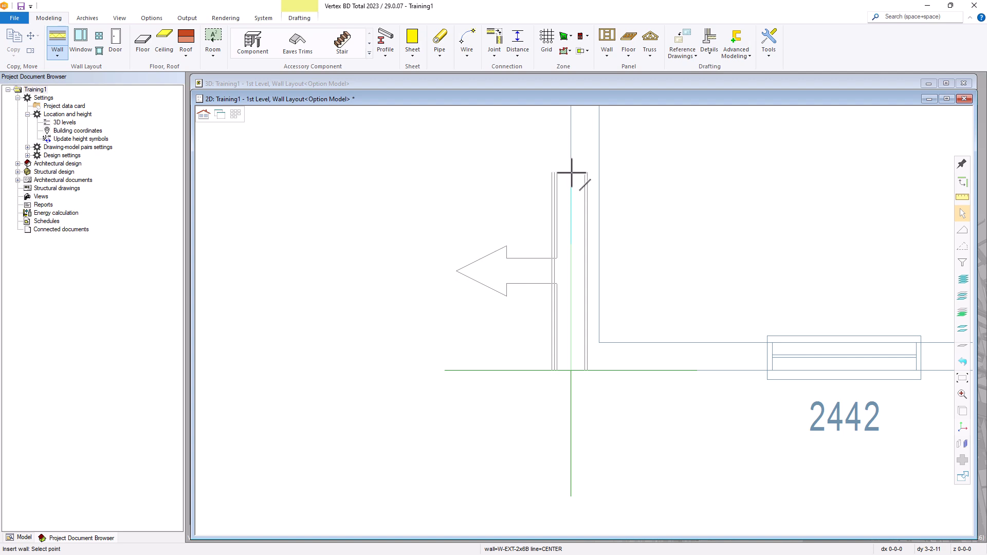
{"action": "right_click", "coordinate": [573, 200]}
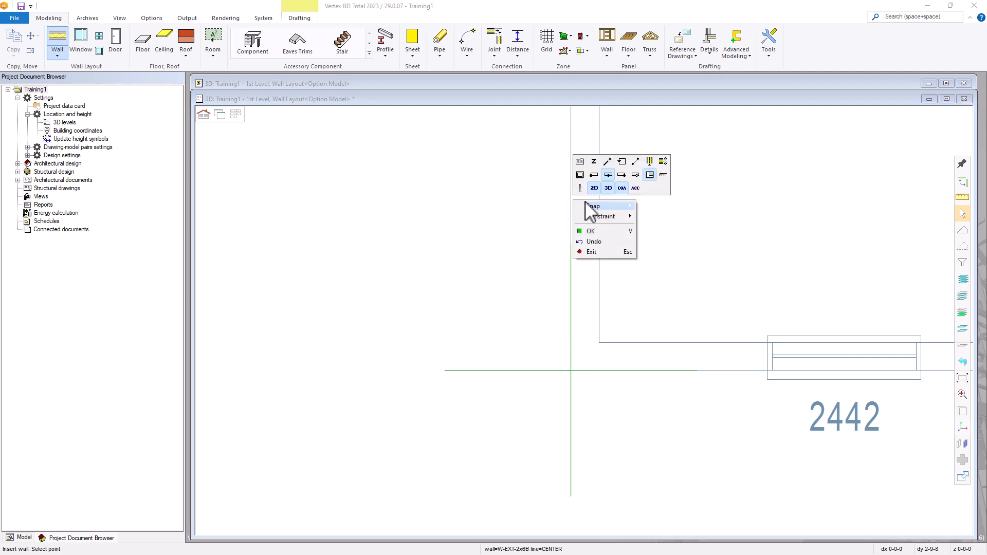
{"action": "left_click", "coordinate": [595, 175]}
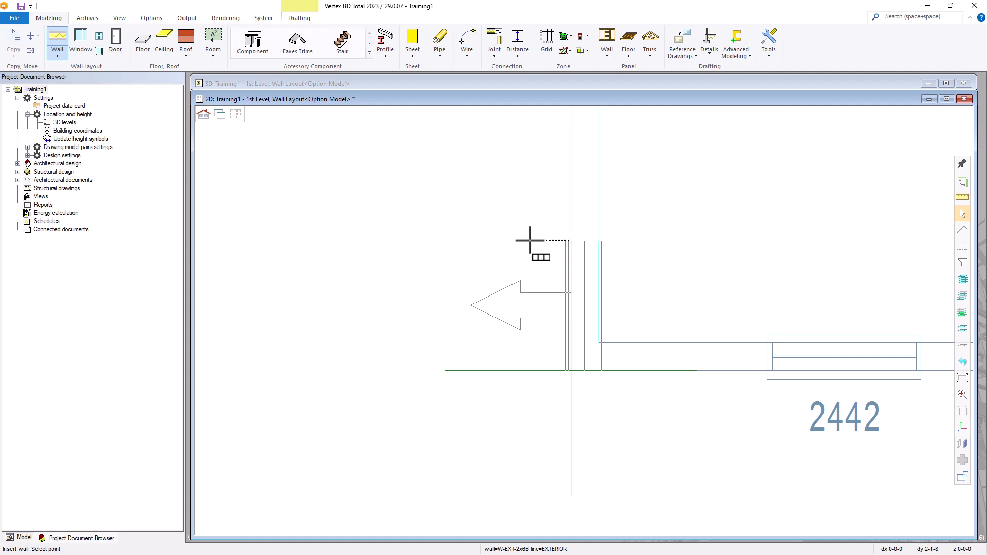
Undo the last wall point at the bottom-left corner
{"action": "right_click", "coordinate": [532, 200]}
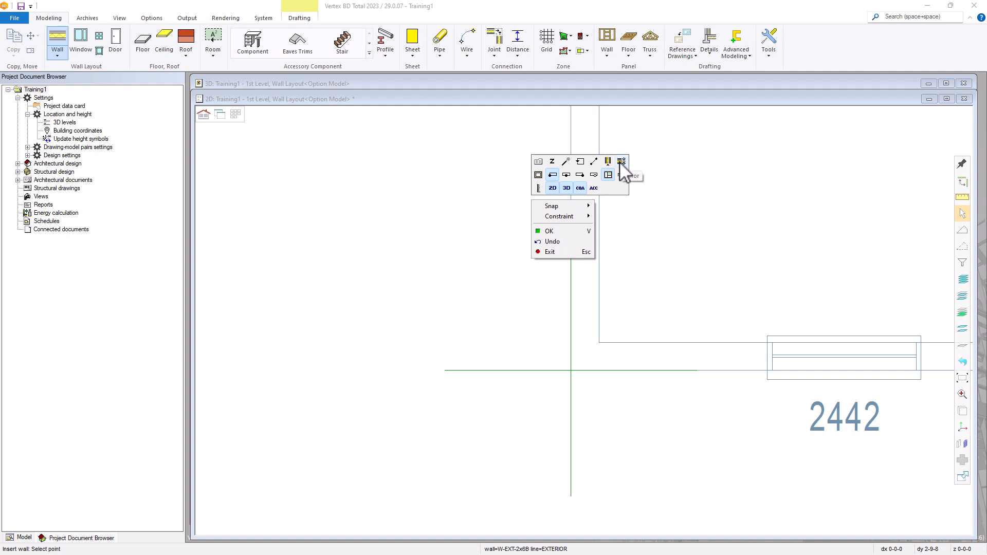
{"action": "left_click", "coordinate": [575, 242]}
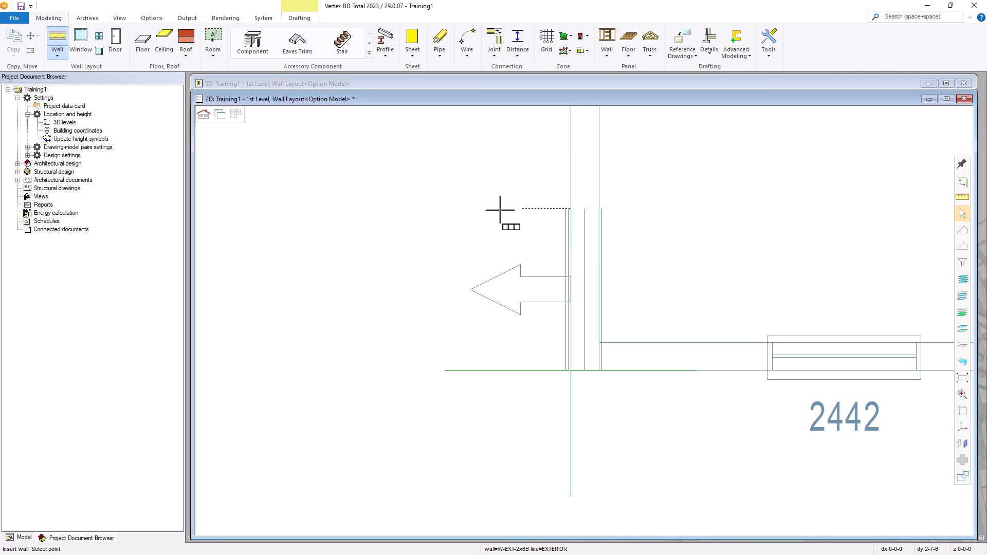
{"action": "scroll", "coordinate": [503, 213], "scroll_direction": "down", "scroll_amount": 5}
{"action": "scroll", "coordinate": [593, 291], "scroll_direction": "down", "scroll_amount": 2}
{"action": "scroll", "coordinate": [587, 308], "scroll_direction": "up", "scroll_amount": 4}
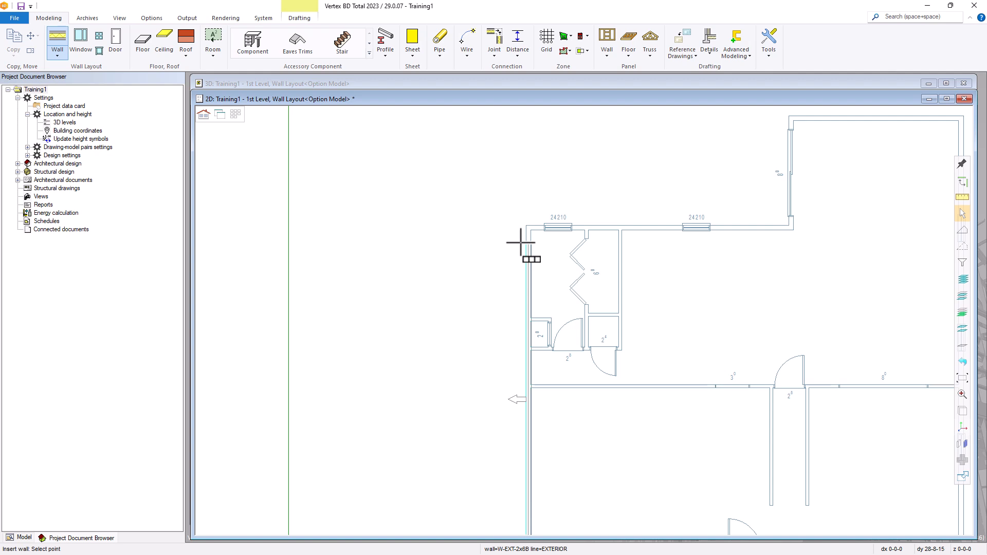
Place wall corners at the upper-left corner and at the top wall's end past both 24210 windows
{"action": "scroll", "coordinate": [521, 243], "scroll_direction": "up", "scroll_amount": 6}
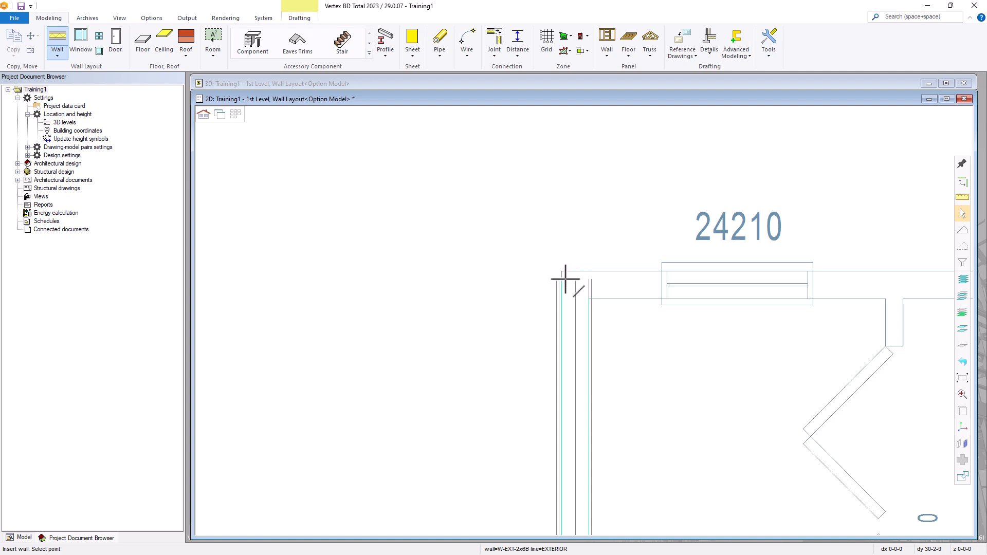
{"action": "left_click", "coordinate": [561, 272]}
{"action": "scroll", "coordinate": [668, 284], "scroll_direction": "down", "scroll_amount": 3}
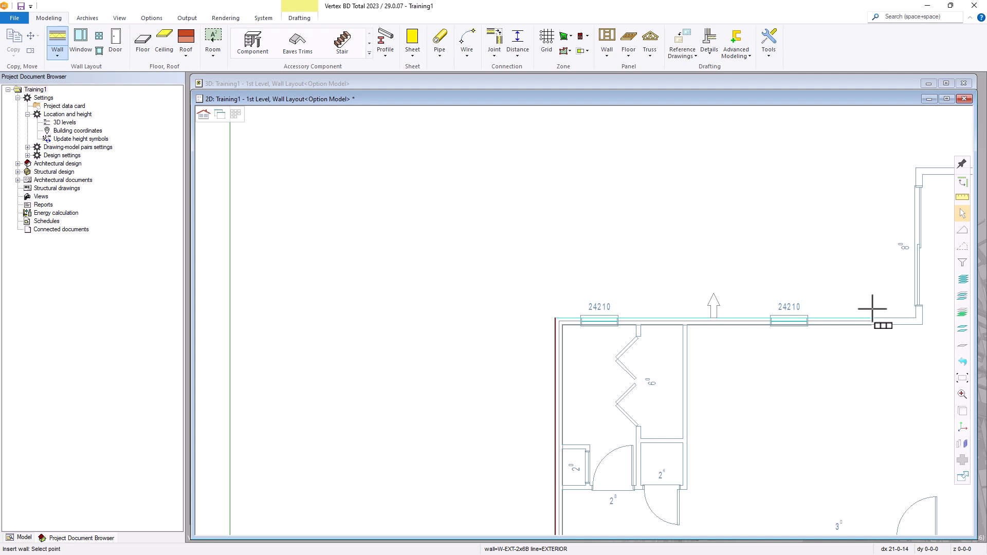
{"action": "left_click", "coordinate": [918, 319]}
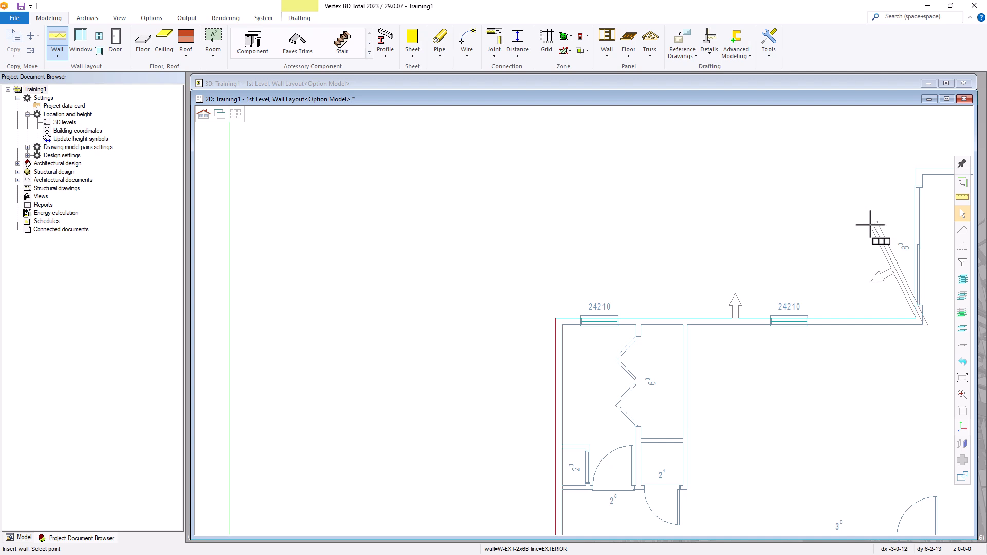
{"action": "right_click", "coordinate": [871, 224]}
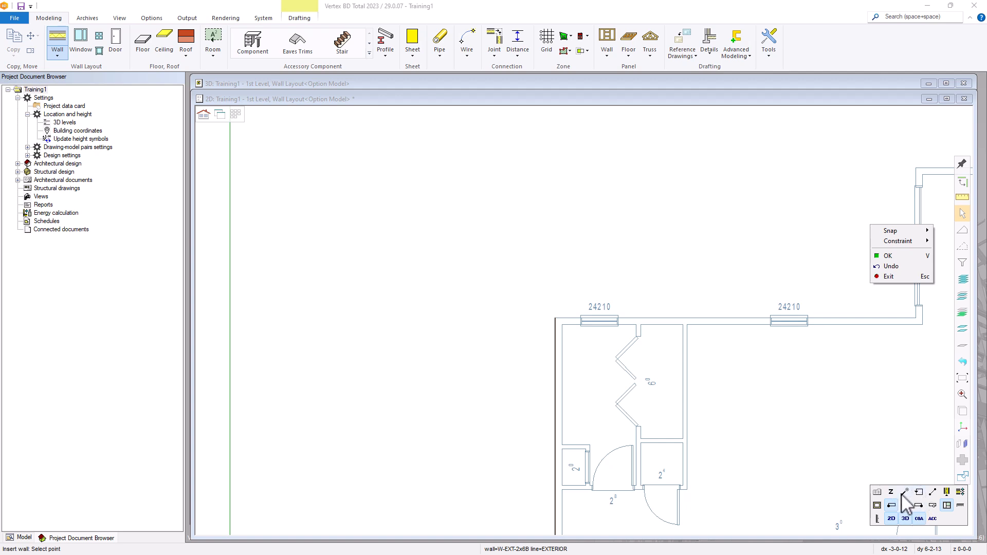
Lock the cursor vertically and place the upper wing's top-left and top-right wall corners
{"action": "left_click", "coordinate": [878, 518]}
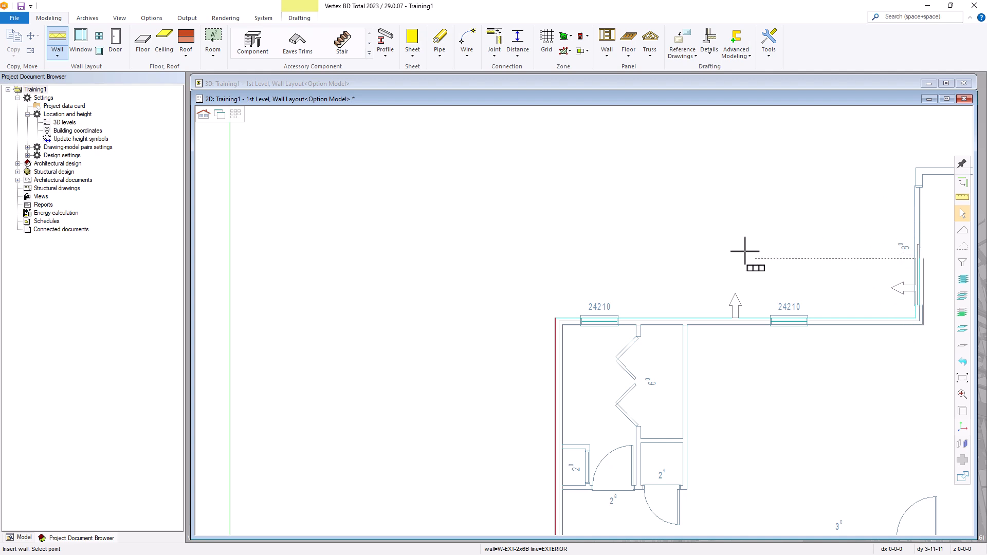
{"action": "scroll", "coordinate": [674, 293], "scroll_direction": "down", "scroll_amount": 2}
{"action": "scroll", "coordinate": [779, 301], "scroll_direction": "up", "scroll_amount": 1}
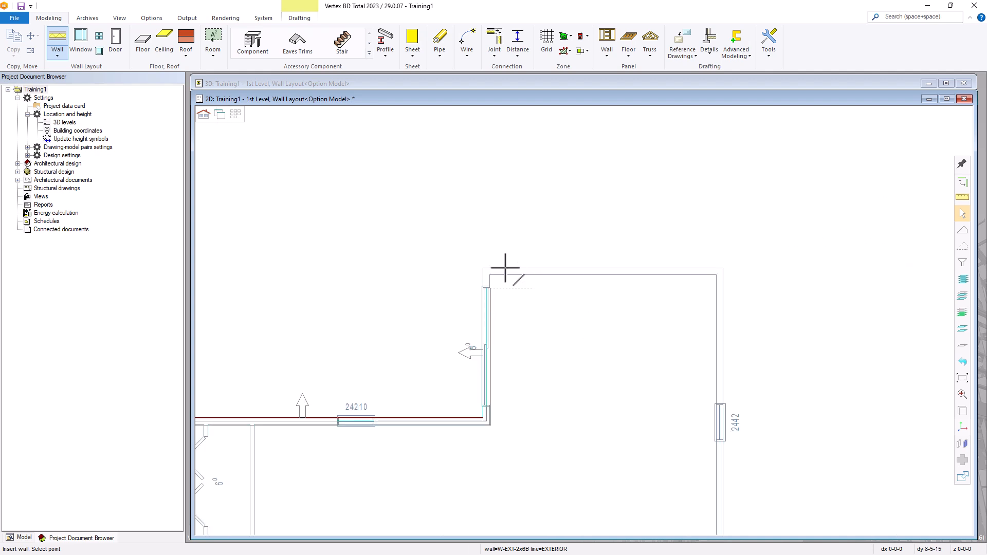
{"action": "left_click", "coordinate": [484, 267]}
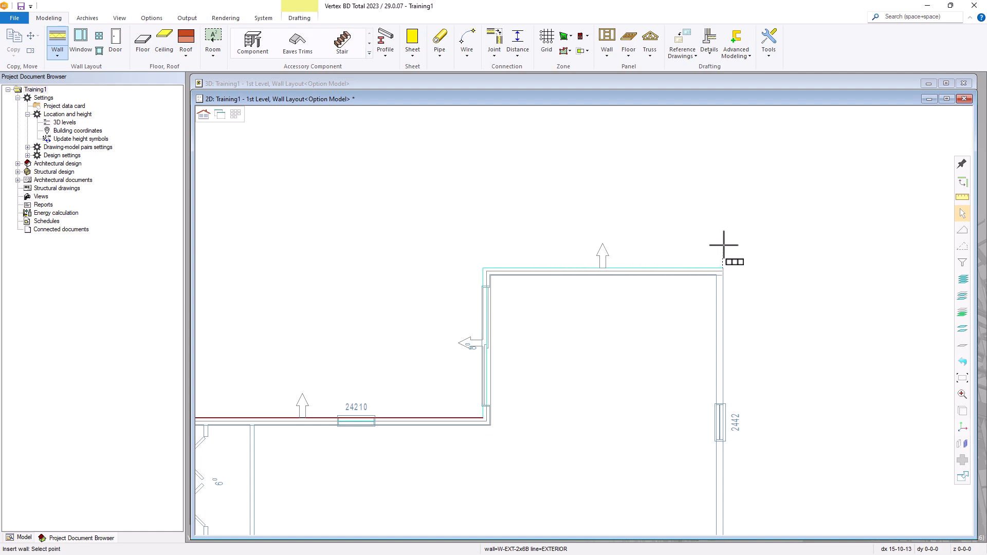
{"action": "left_click", "coordinate": [724, 268]}
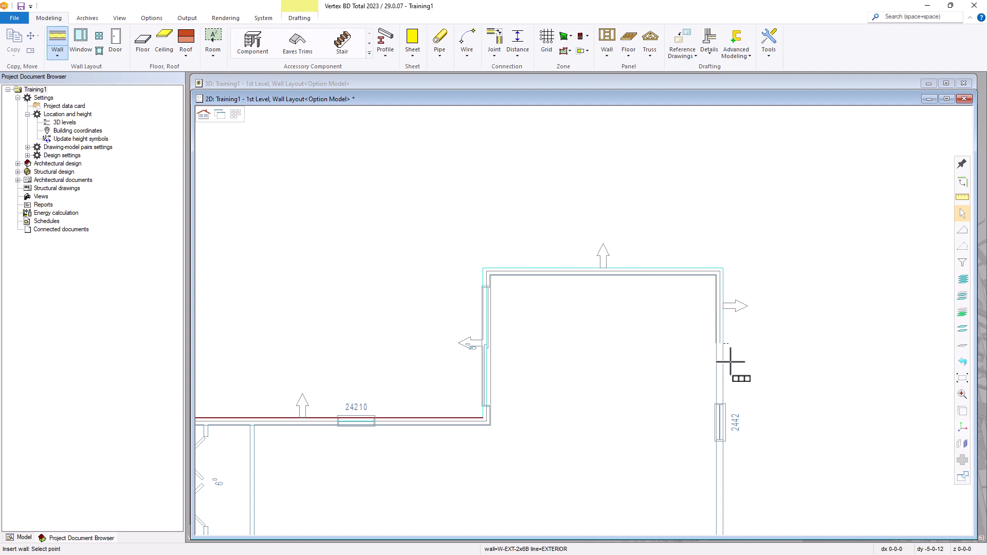
Place the bottom-right corner and close the wall outline at the bottom-left start point
{"action": "scroll", "coordinate": [730, 406], "scroll_direction": "down", "scroll_amount": 4}
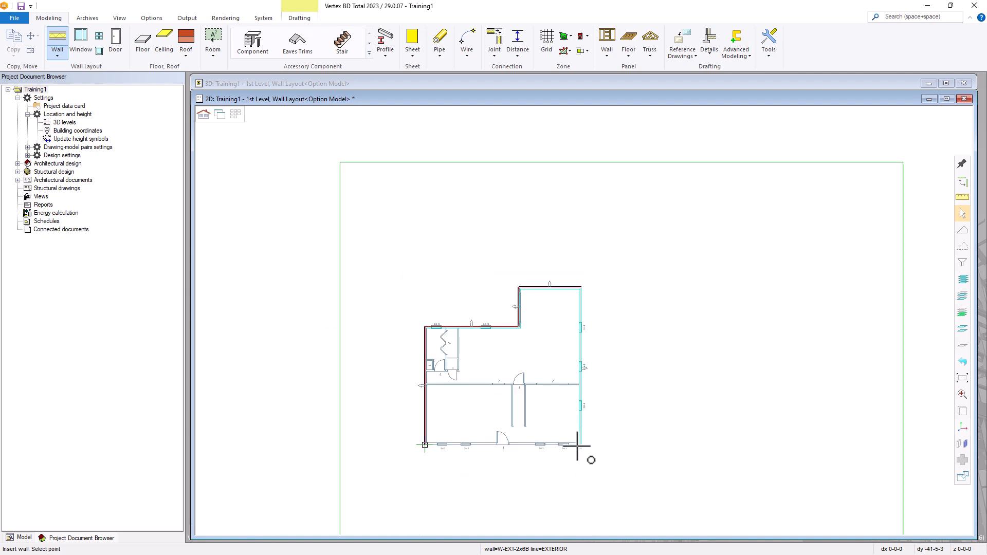
{"action": "scroll", "coordinate": [584, 458], "scroll_direction": "up", "scroll_amount": 5}
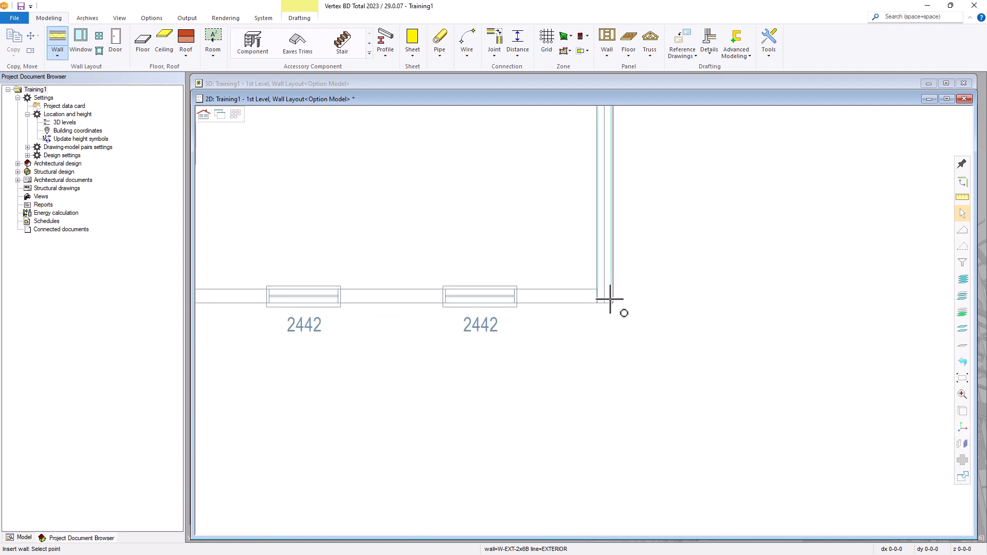
{"action": "left_click", "coordinate": [611, 302]}
{"action": "scroll", "coordinate": [592, 314], "scroll_direction": "down", "scroll_amount": 4}
{"action": "scroll", "coordinate": [385, 324], "scroll_direction": "up", "scroll_amount": 5}
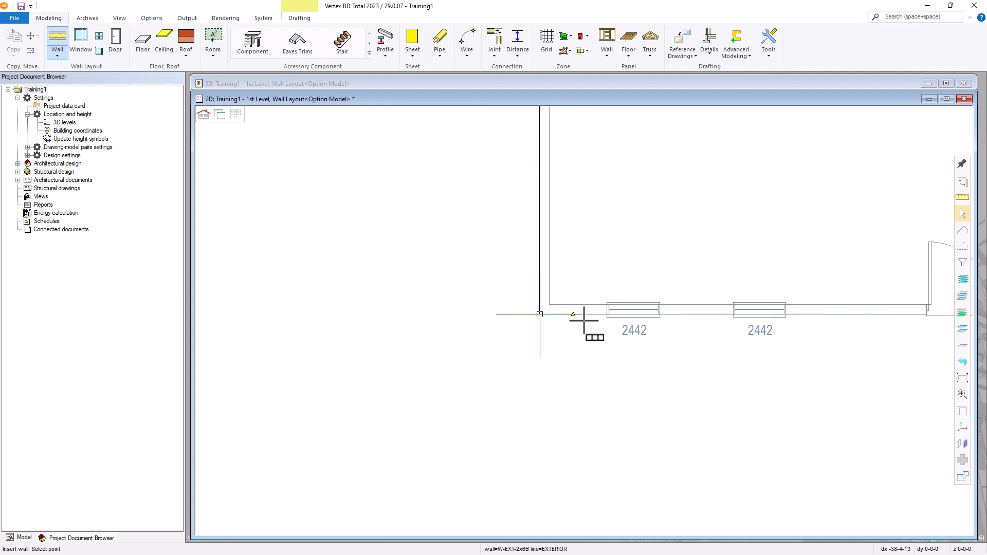
{"action": "left_click", "coordinate": [432, 288]}
{"action": "scroll", "coordinate": [550, 308], "scroll_direction": "down", "scroll_amount": 5}
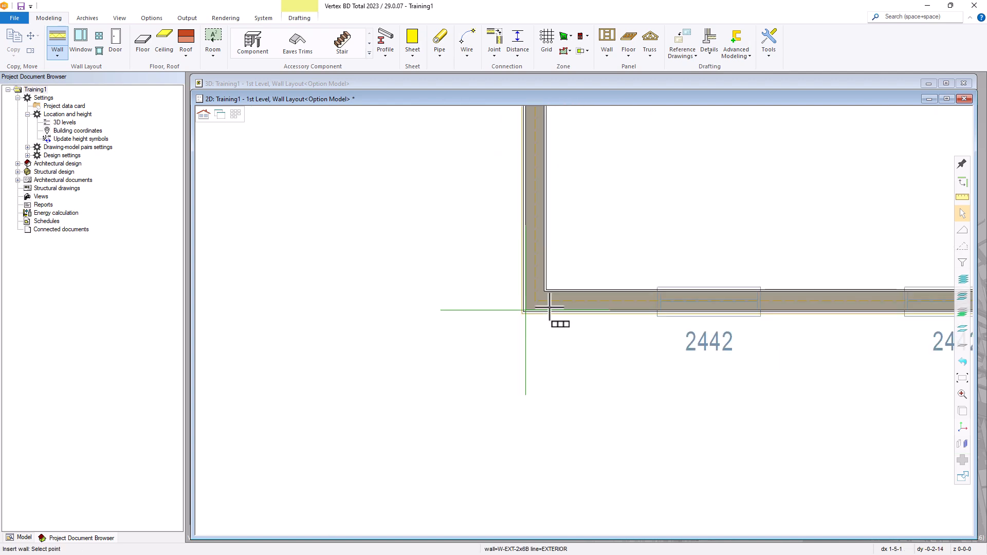
{"action": "scroll", "coordinate": [622, 288], "scroll_direction": "down", "scroll_amount": 2}
{"action": "scroll", "coordinate": [587, 321], "scroll_direction": "up", "scroll_amount": 3}
{"action": "scroll", "coordinate": [586, 322], "scroll_direction": "down", "scroll_amount": 2}
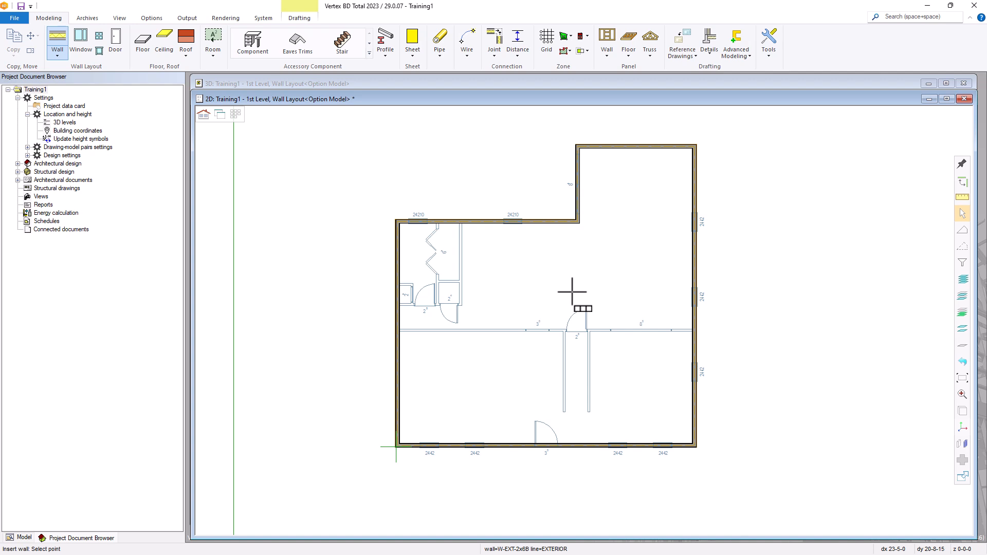
Exit the Wall tool and save the Training1 project
{"action": "key", "text": "Escape"}
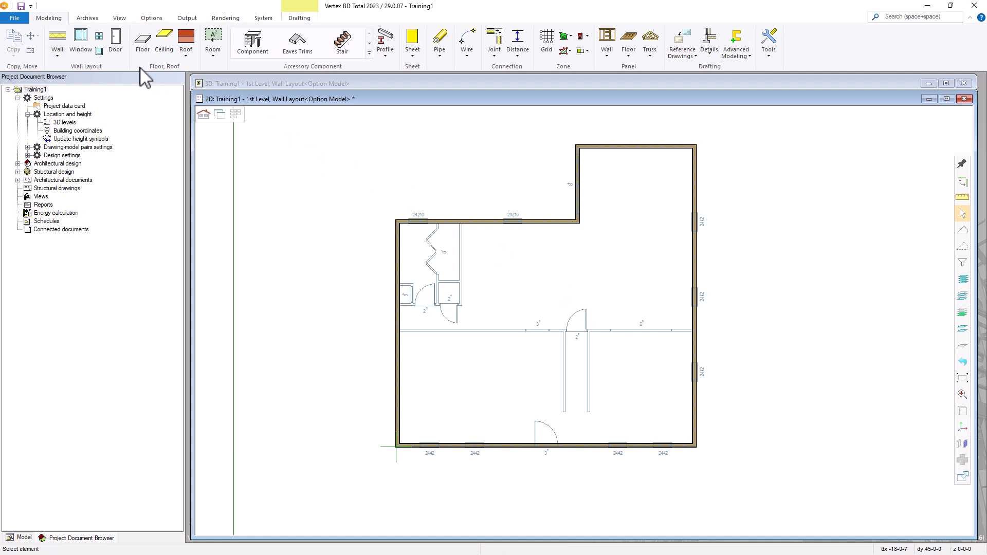
{"action": "left_click", "coordinate": [14, 18]}
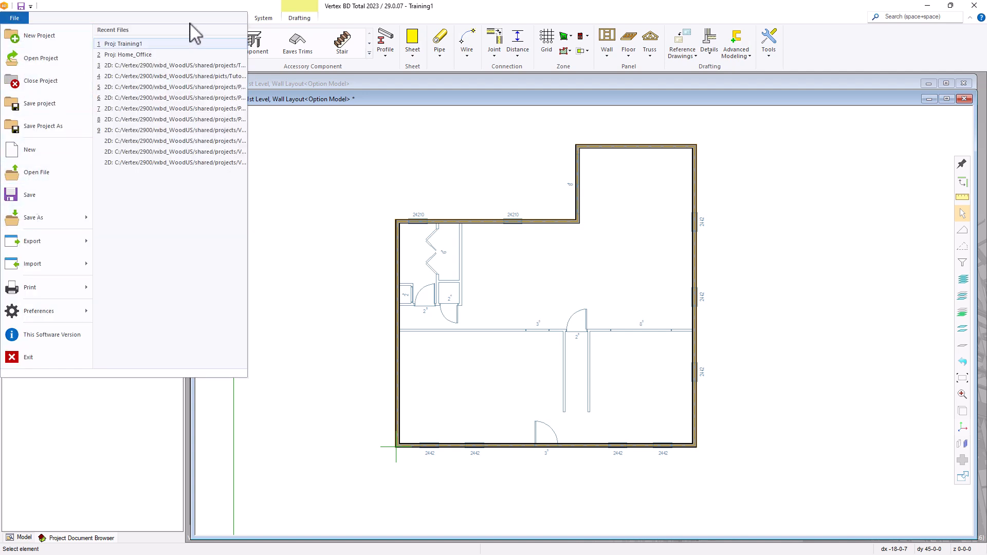
{"action": "left_click", "coordinate": [16, 17]}
{"action": "left_click", "coordinate": [21, 6]}
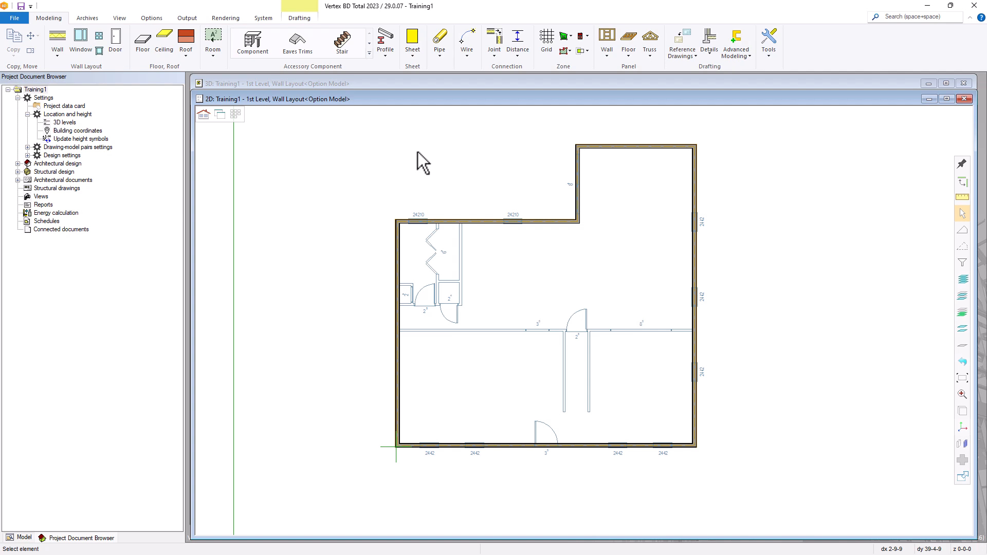
Choose 2x4 Int Non Bearing from the Interior wall library's Framed Walls as the wall type
{"action": "left_click", "coordinate": [59, 42]}
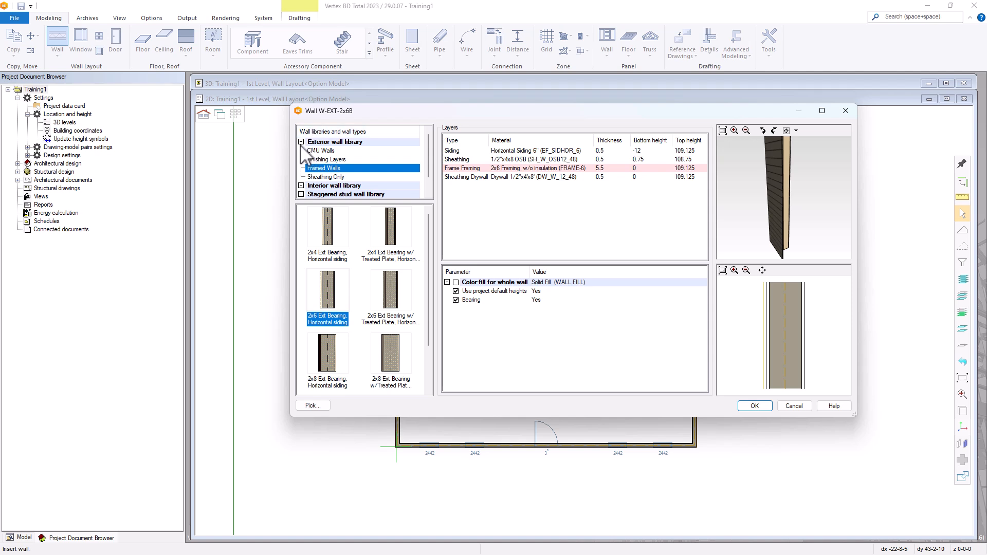
{"action": "left_click", "coordinate": [302, 143]}
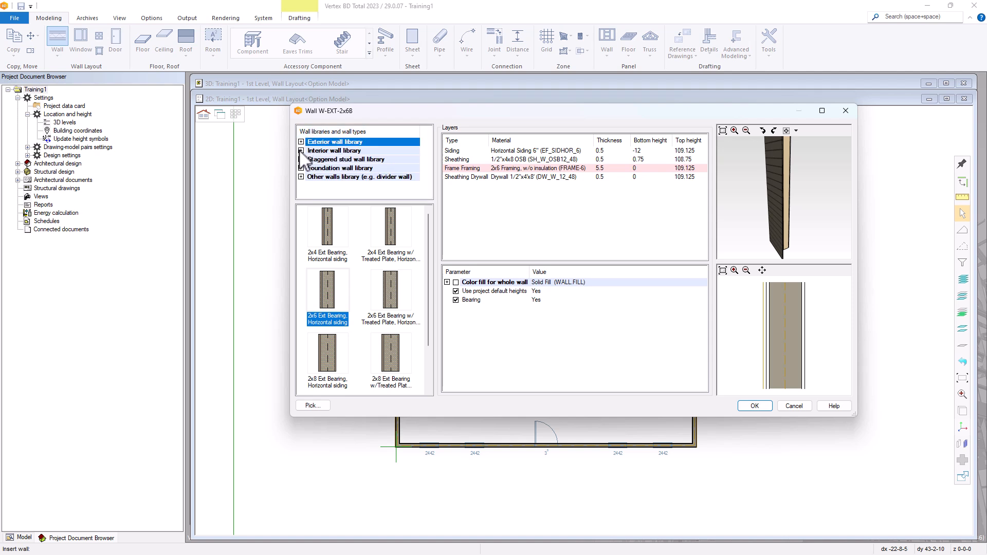
{"action": "left_click", "coordinate": [302, 150]}
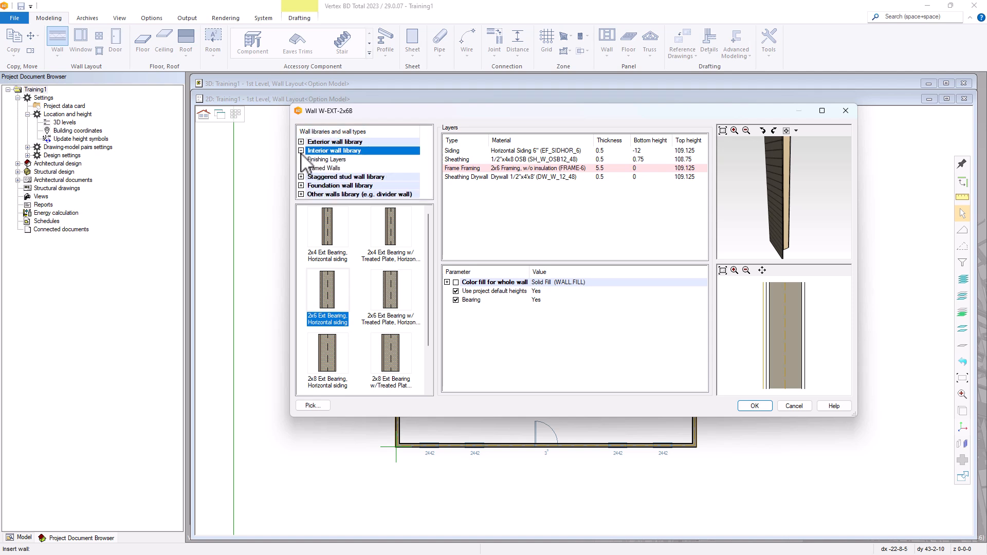
{"action": "left_click", "coordinate": [322, 168]}
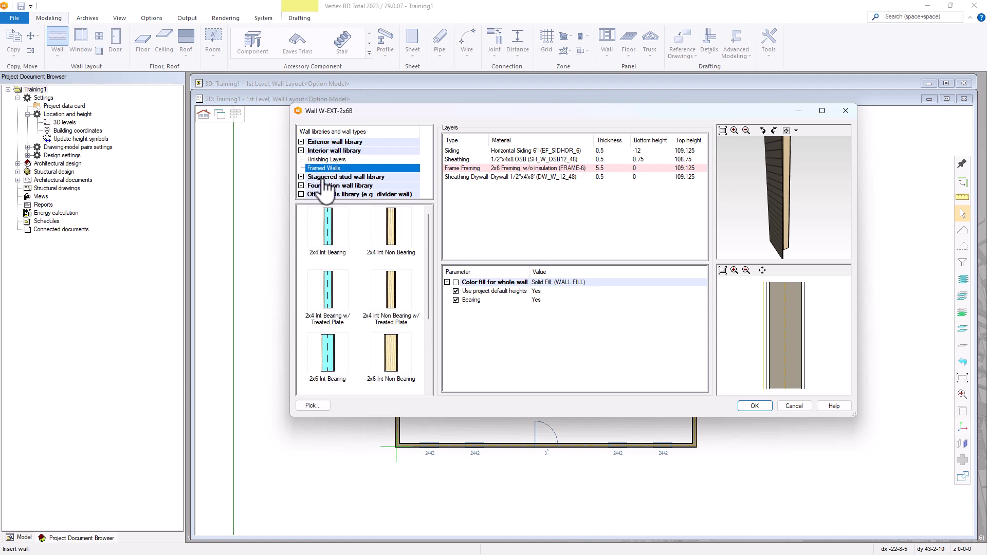
{"action": "left_click", "coordinate": [394, 232]}
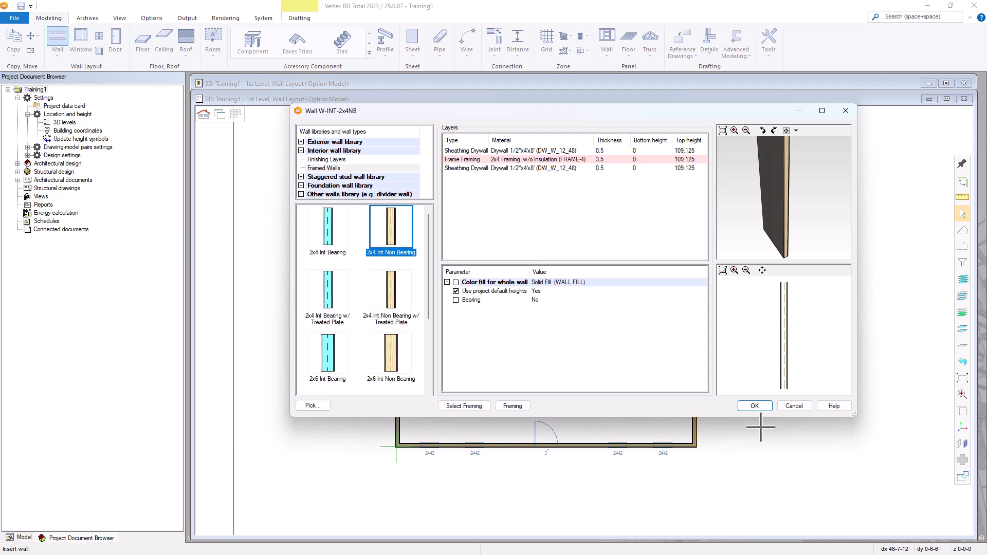
{"action": "left_click", "coordinate": [759, 406]}
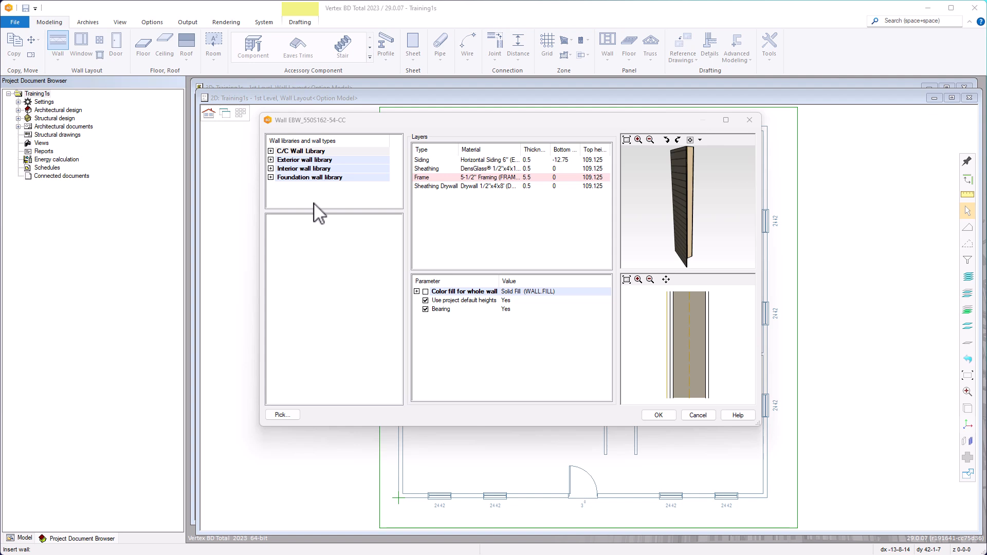
Select 350S162-33 C/C Int NB from the C/C Wall Library's Int Non Bearing group
{"action": "left_click", "coordinate": [271, 151]}
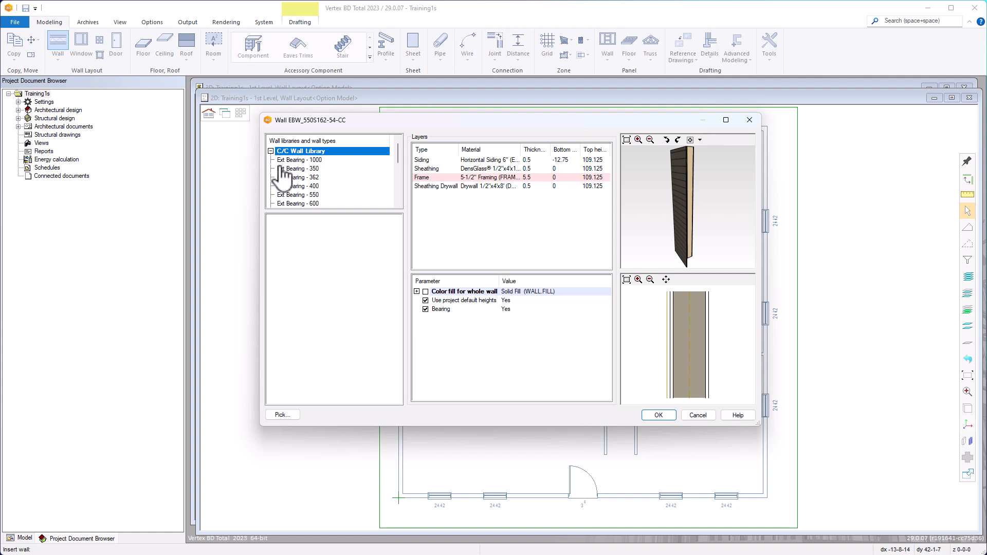
{"action": "scroll", "coordinate": [307, 189], "scroll_direction": "down", "scroll_amount": 2}
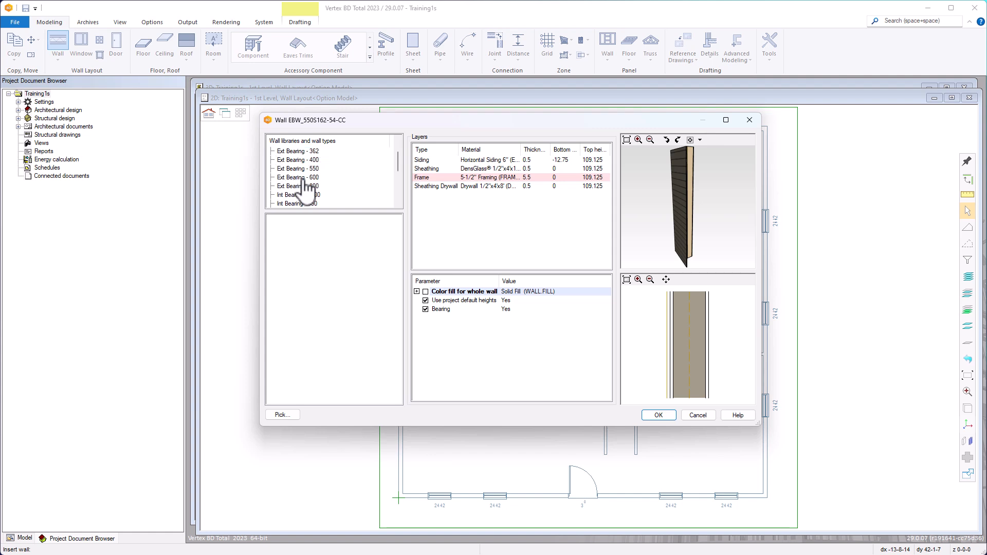
{"action": "scroll", "coordinate": [306, 188], "scroll_direction": "down", "scroll_amount": 1}
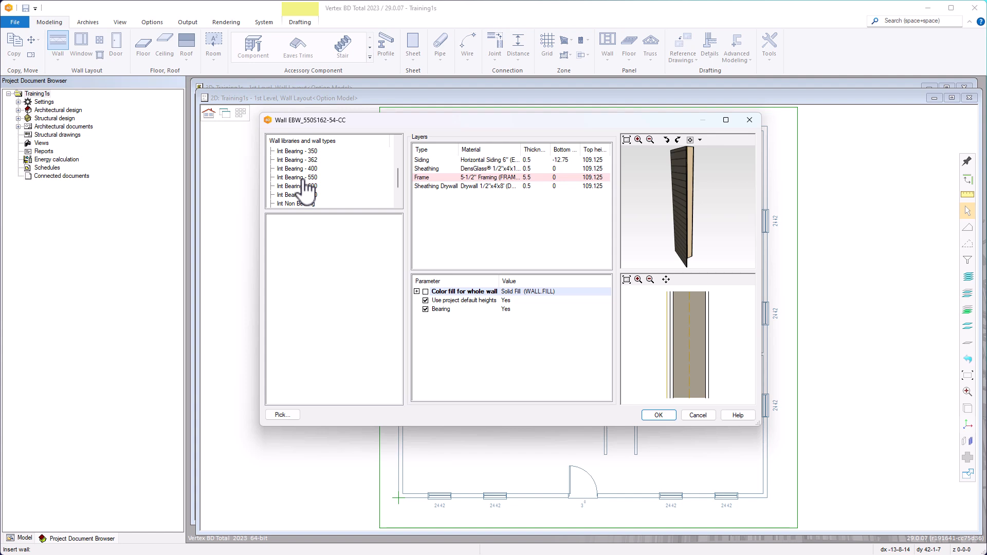
{"action": "scroll", "coordinate": [307, 188], "scroll_direction": "down", "scroll_amount": 1}
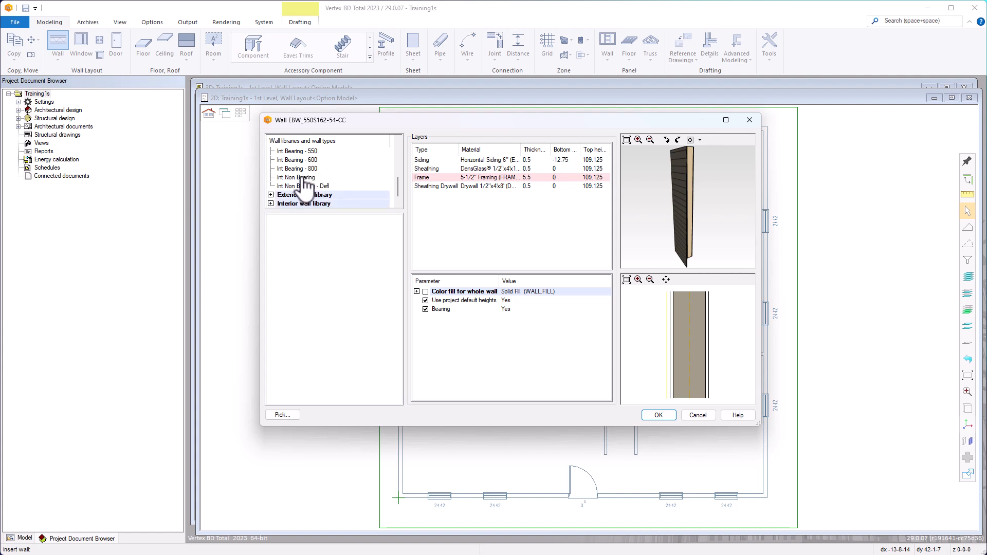
{"action": "left_click", "coordinate": [291, 177]}
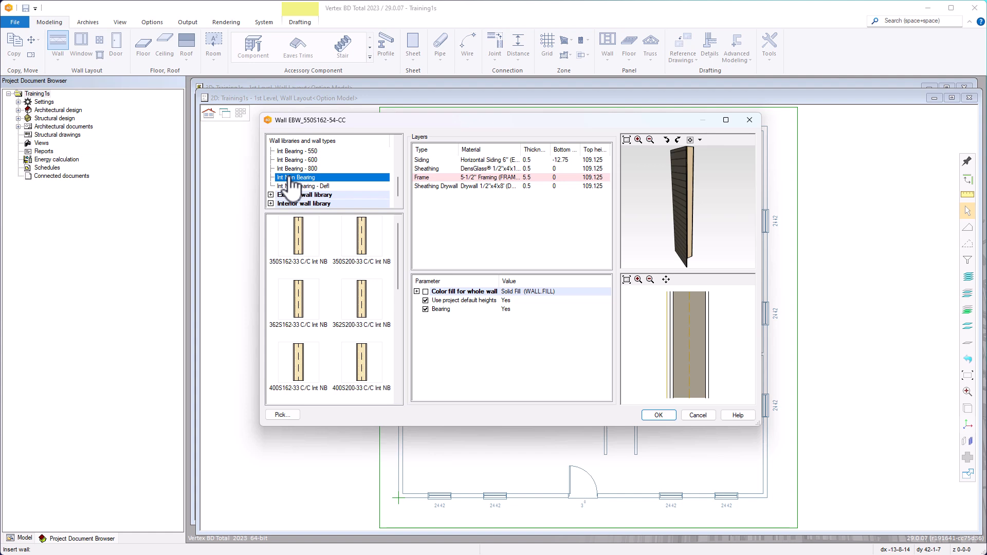
{"action": "left_click", "coordinate": [304, 250]}
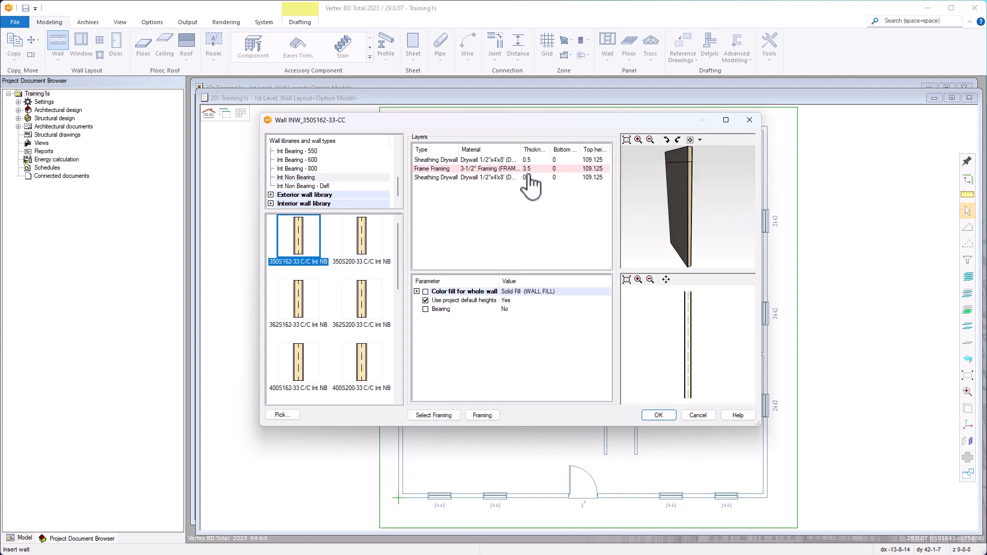
{"action": "left_click", "coordinate": [659, 415]}
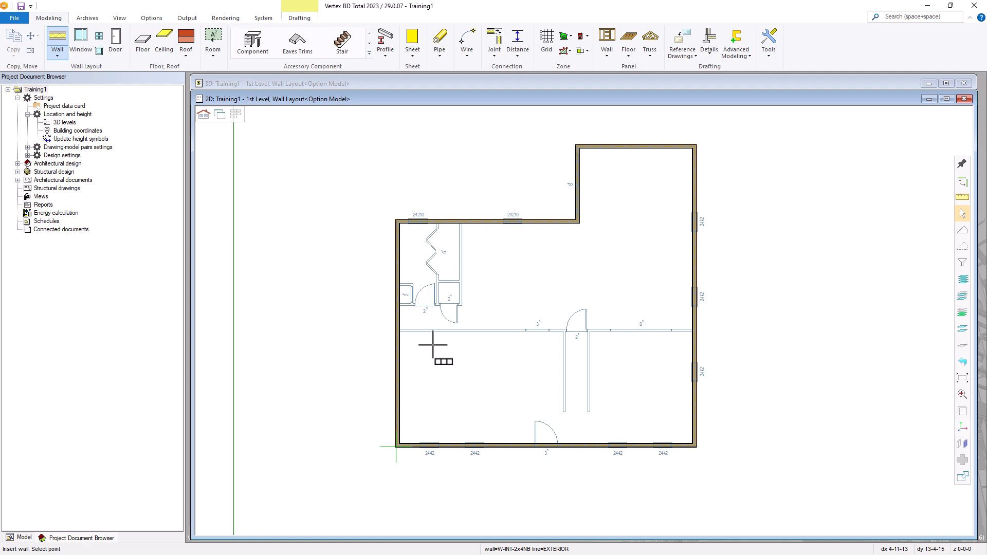
Start the hallway wall at the left exterior wall, aligned on its centre line
{"action": "scroll", "coordinate": [583, 322], "scroll_direction": "up", "scroll_amount": 10}
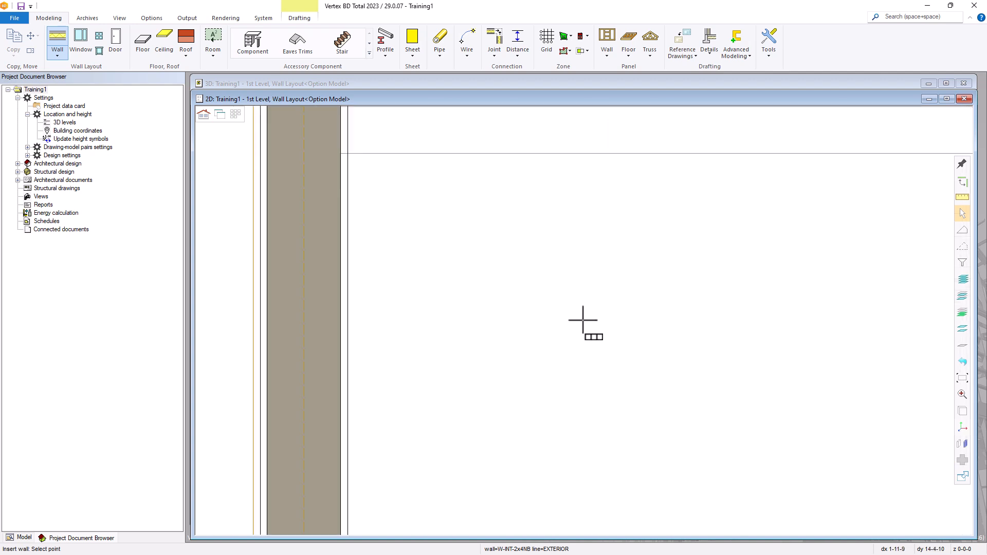
{"action": "scroll", "coordinate": [583, 322], "scroll_direction": "down", "scroll_amount": 3}
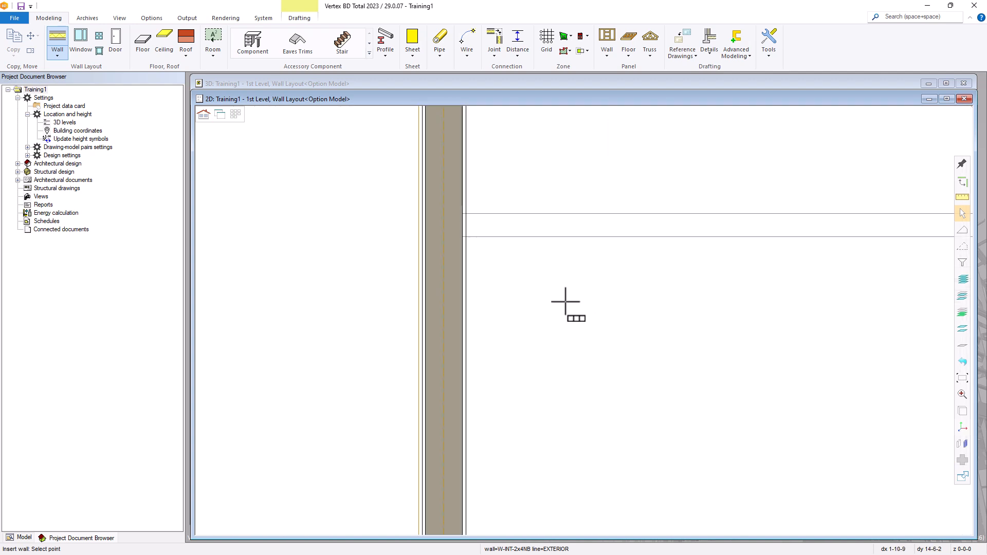
{"action": "left_click", "coordinate": [460, 212]}
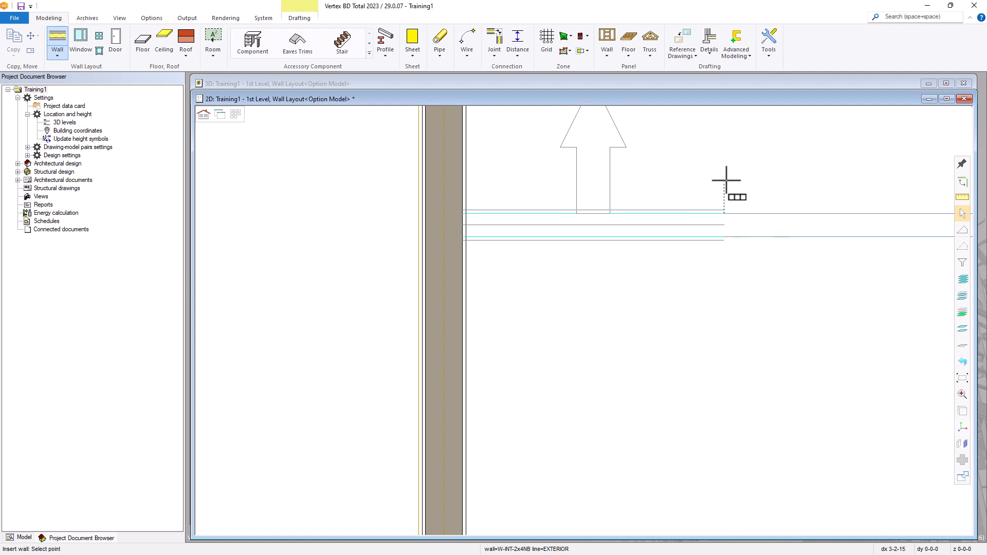
{"action": "right_click", "coordinate": [695, 183]}
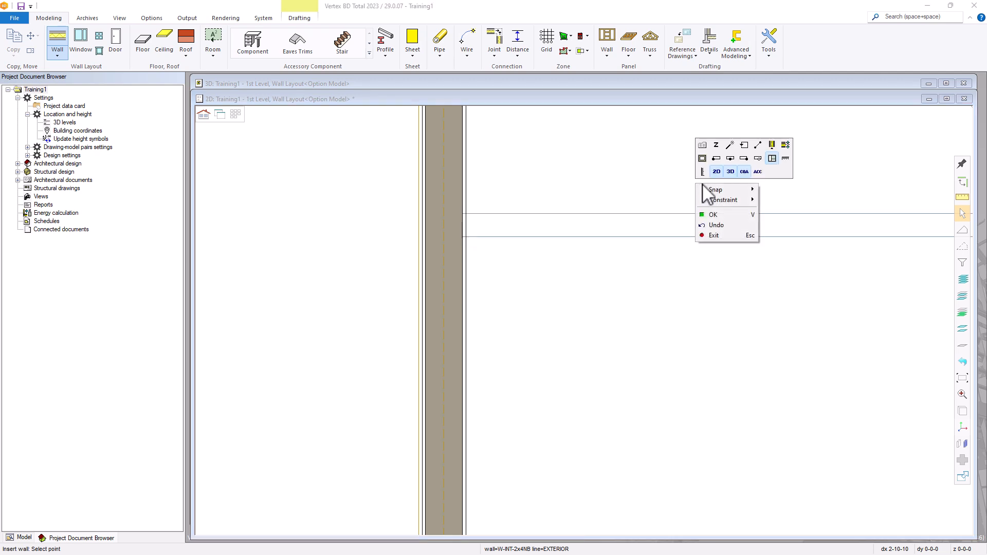
{"action": "left_click", "coordinate": [730, 159]}
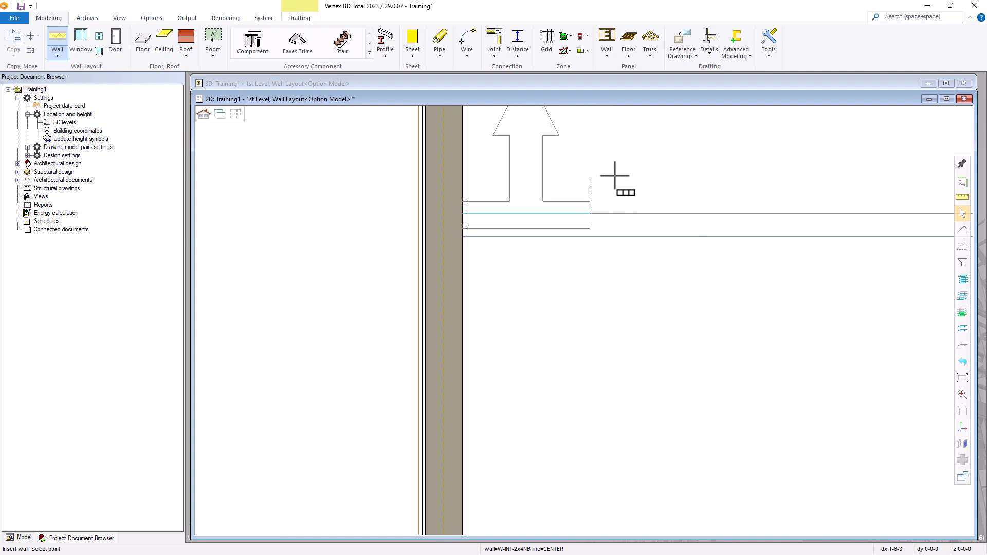
Switch the wall alignment to the interior side, then back to the exterior side
{"action": "right_click", "coordinate": [663, 168]}
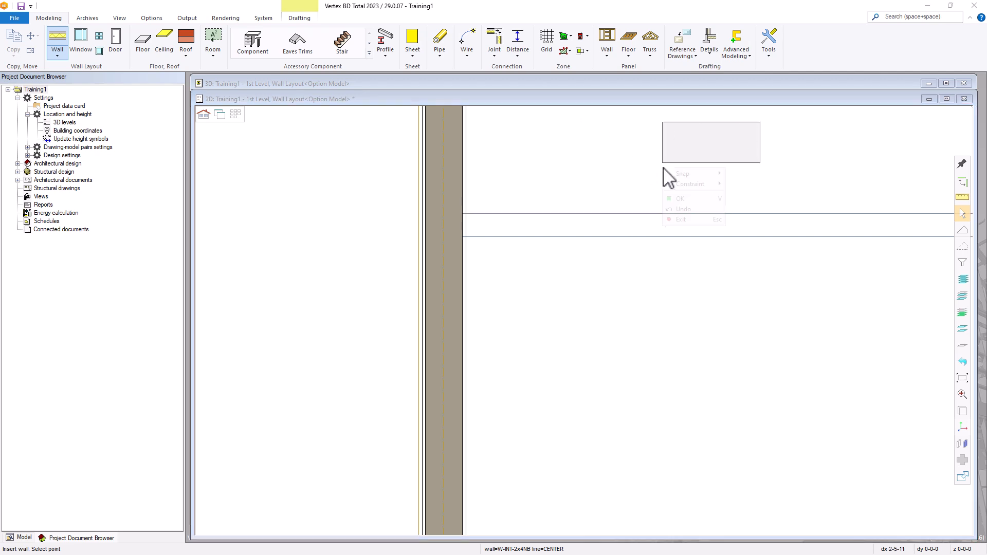
{"action": "left_click", "coordinate": [712, 142]}
{"action": "left_click", "coordinate": [712, 141]}
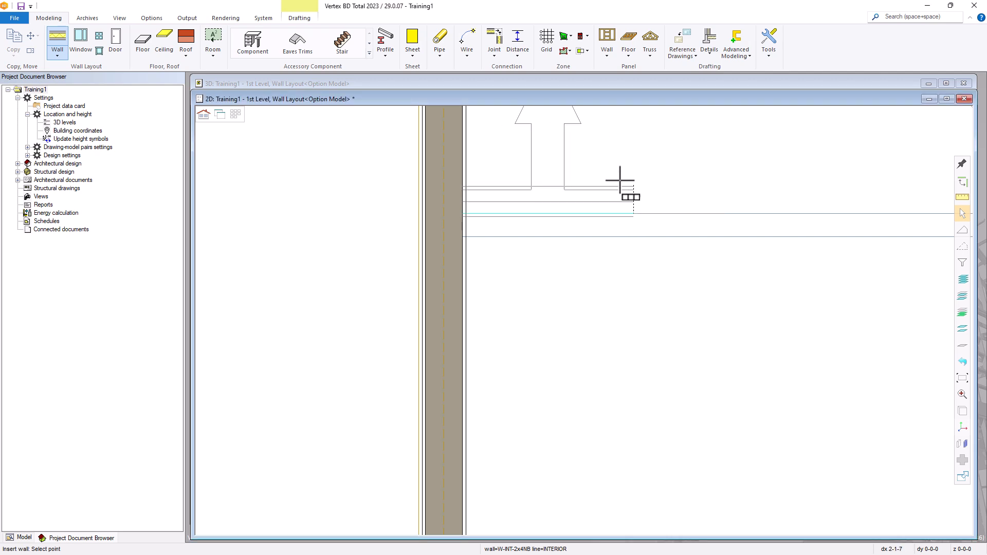
{"action": "right_click", "coordinate": [674, 166]}
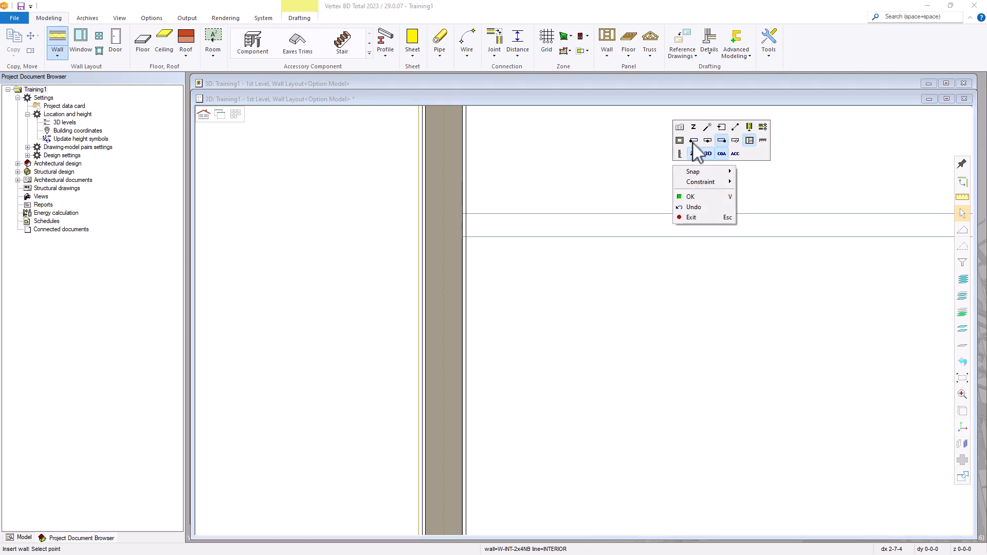
{"action": "left_click", "coordinate": [694, 140]}
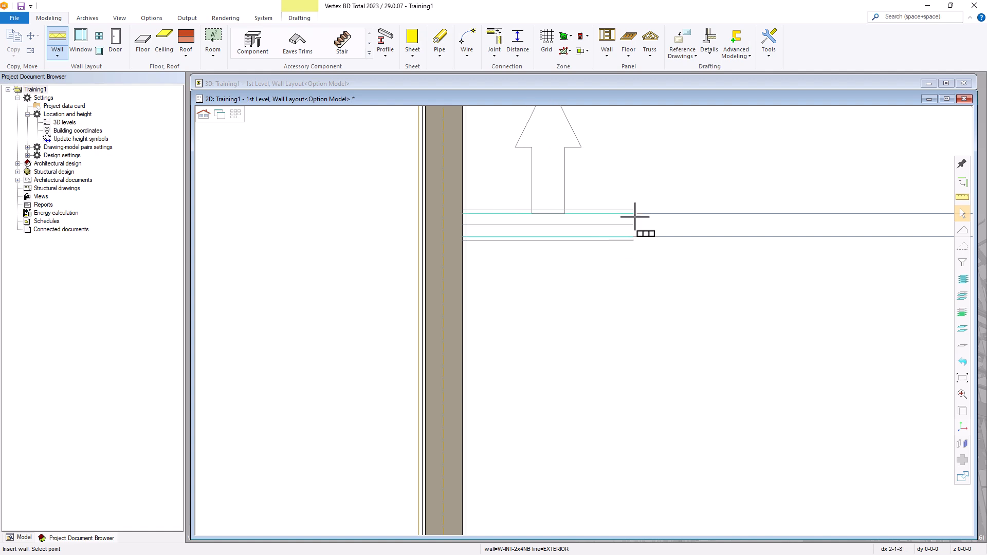
End the hallway wall at the right exterior wall junction and finish drawing it
{"action": "scroll", "coordinate": [624, 214], "scroll_direction": "down", "scroll_amount": 2}
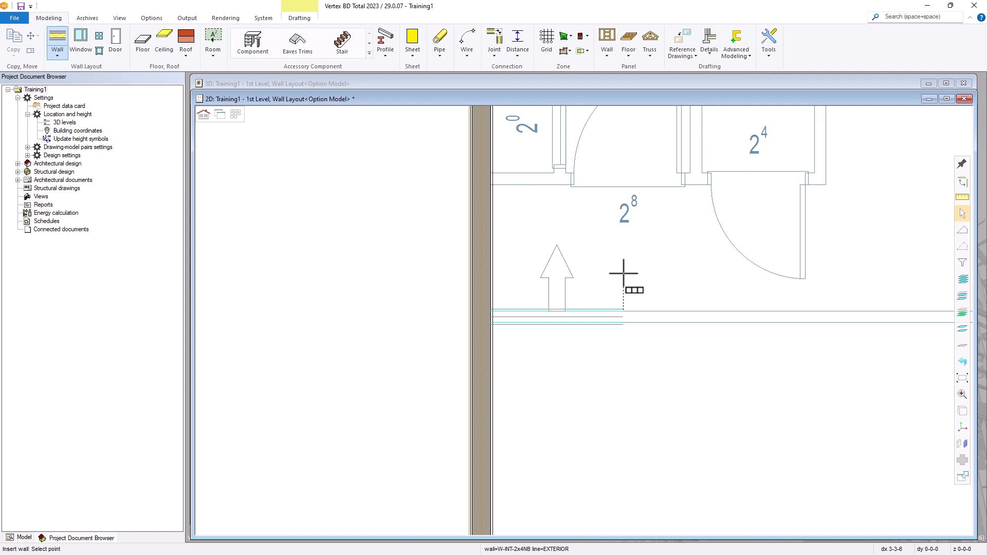
{"action": "scroll", "coordinate": [627, 280], "scroll_direction": "down", "scroll_amount": 3}
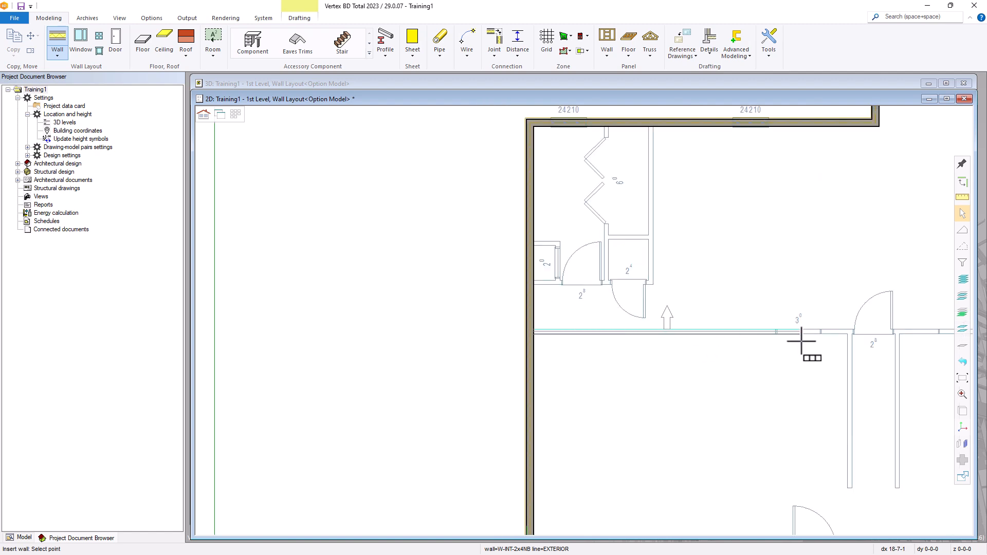
{"action": "scroll", "coordinate": [801, 341], "scroll_direction": "up", "scroll_amount": 2}
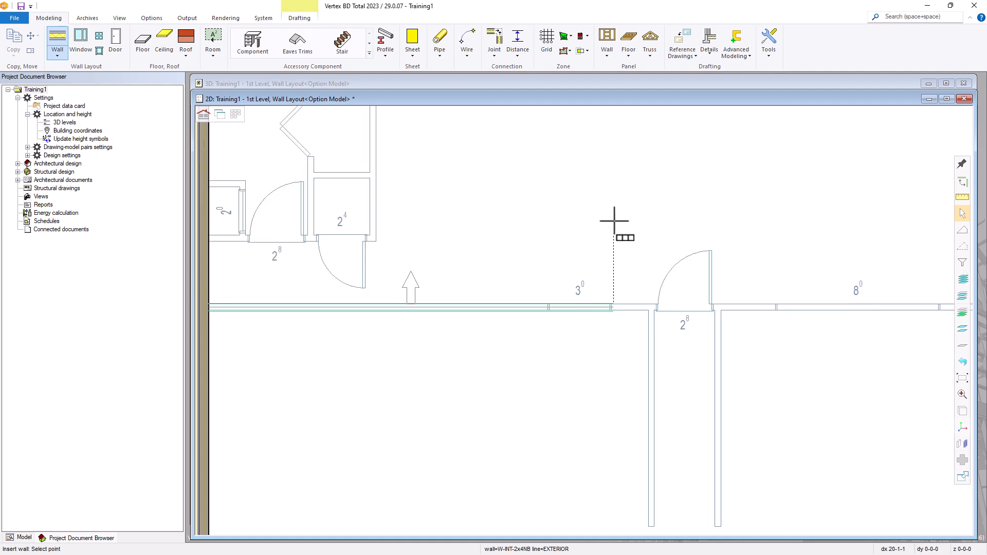
{"action": "scroll", "coordinate": [684, 342], "scroll_direction": "down", "scroll_amount": 2}
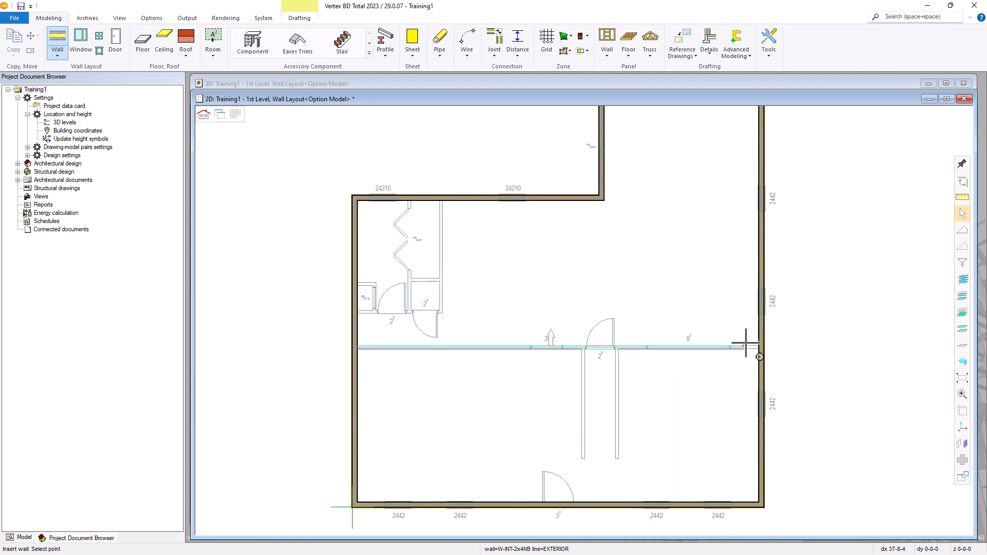
{"action": "scroll", "coordinate": [746, 342], "scroll_direction": "up", "scroll_amount": 4}
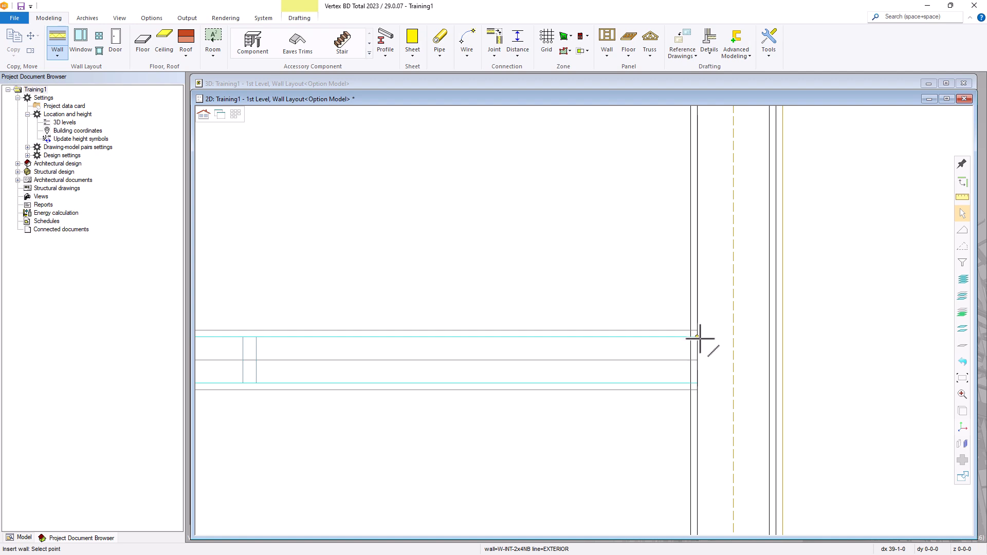
{"action": "left_click", "coordinate": [698, 337]}
{"action": "scroll", "coordinate": [531, 217], "scroll_direction": "down", "scroll_amount": 2}
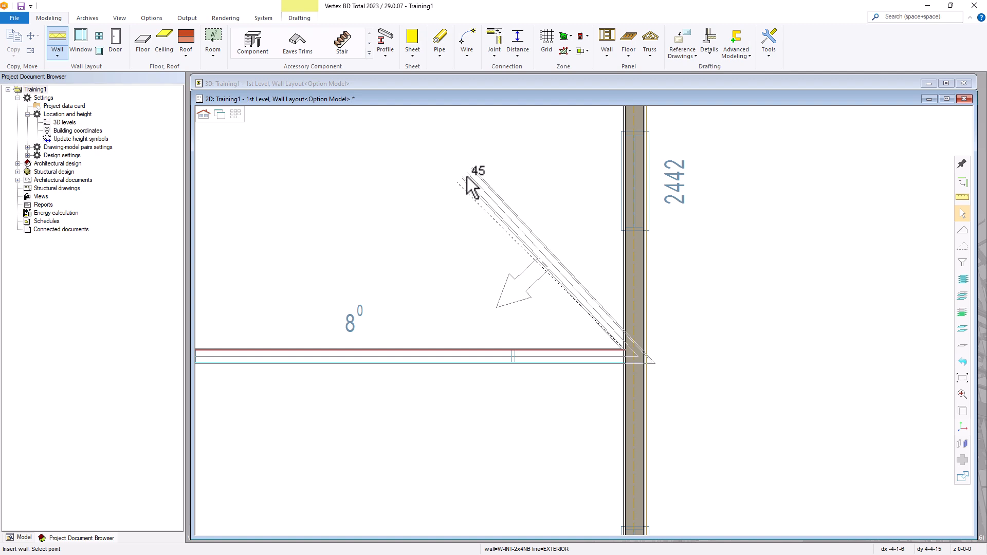
{"action": "key", "text": "Escape"}
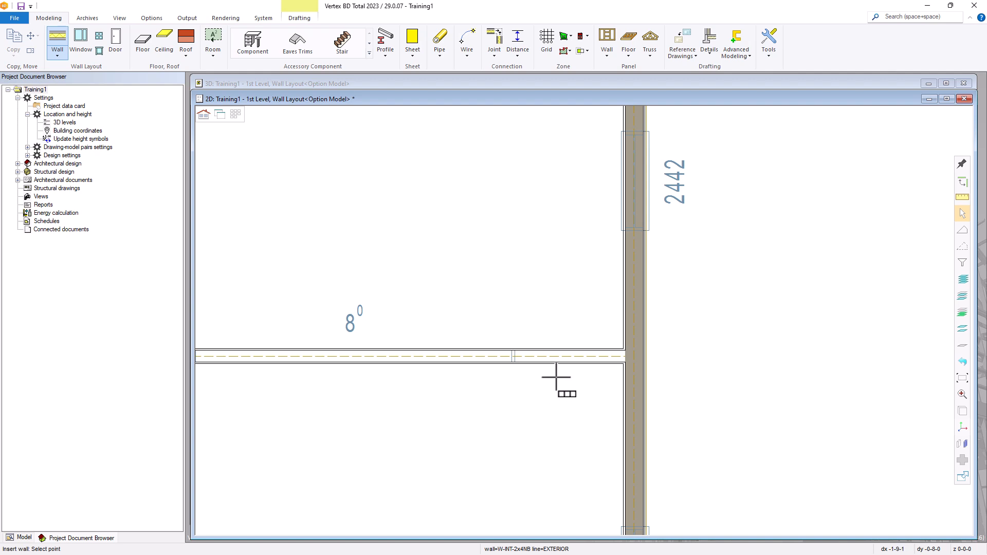
Draw a vertical interior-line wall from the hallway junction down to the hallway's bottom
{"action": "scroll", "coordinate": [608, 379], "scroll_direction": "up", "scroll_amount": 3}
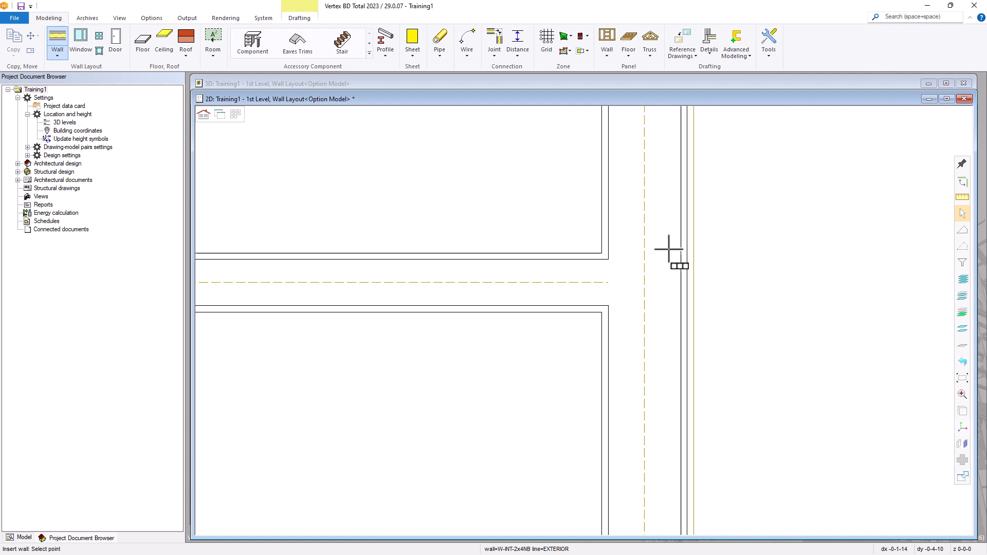
{"action": "scroll", "coordinate": [590, 309], "scroll_direction": "down", "scroll_amount": 3}
{"action": "scroll", "coordinate": [315, 331], "scroll_direction": "up", "scroll_amount": 4}
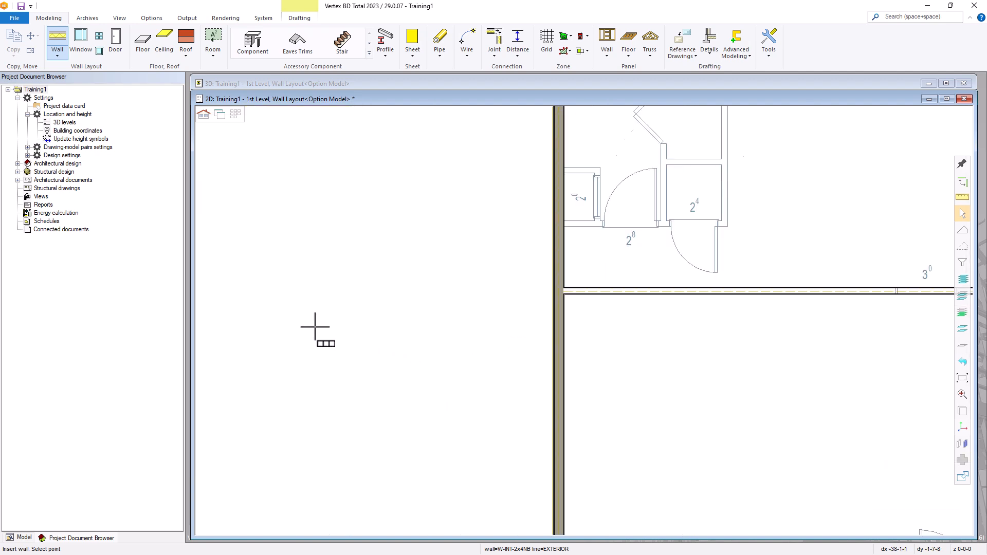
{"action": "scroll", "coordinate": [595, 321], "scroll_direction": "down", "scroll_amount": 3}
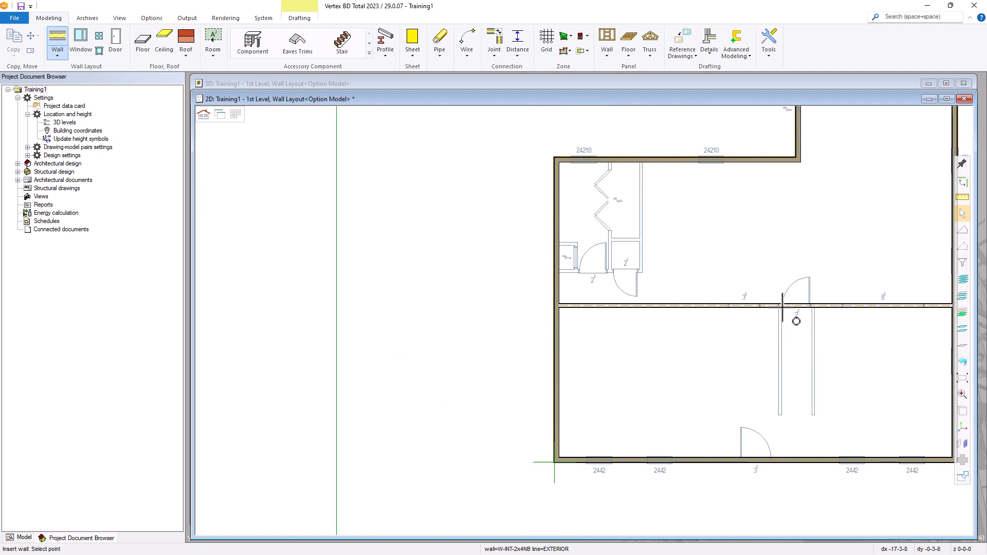
{"action": "scroll", "coordinate": [782, 309], "scroll_direction": "up", "scroll_amount": 1}
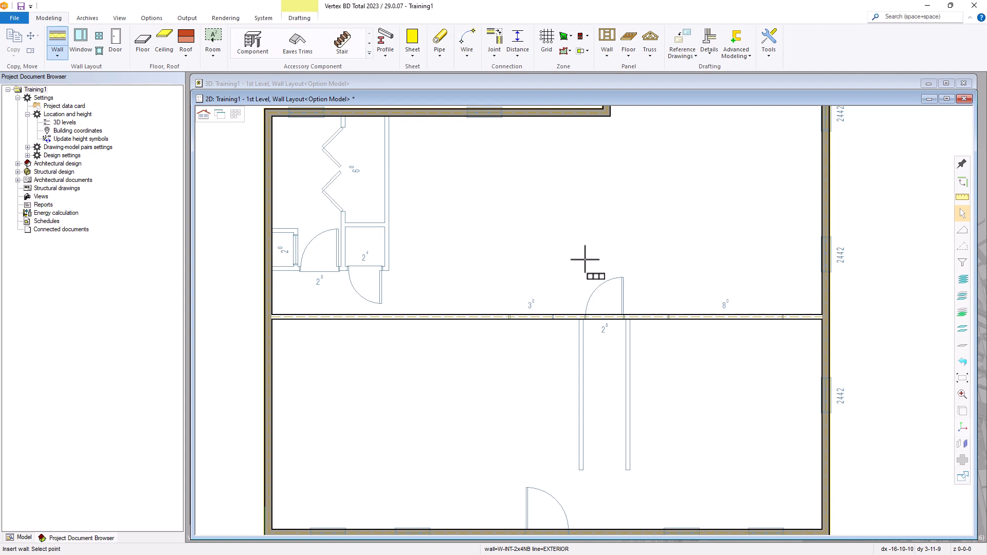
{"action": "scroll", "coordinate": [616, 433], "scroll_direction": "up", "scroll_amount": 1}
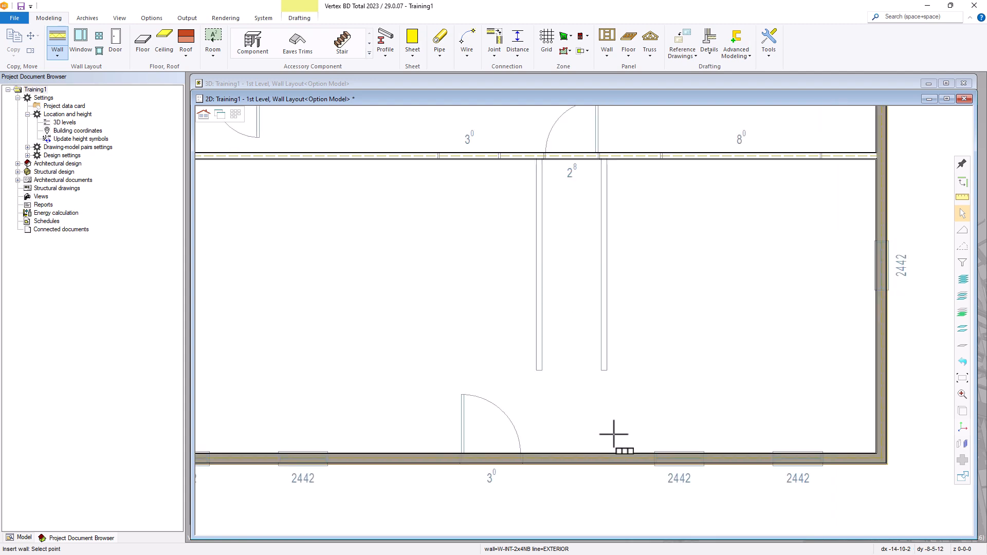
{"action": "scroll", "coordinate": [553, 187], "scroll_direction": "up", "scroll_amount": 1}
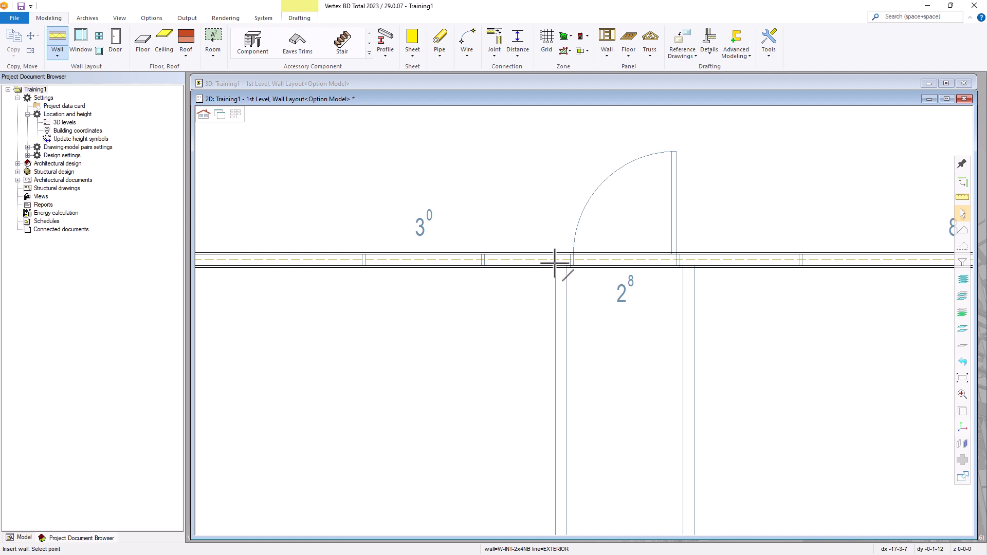
{"action": "left_click", "coordinate": [560, 302]}
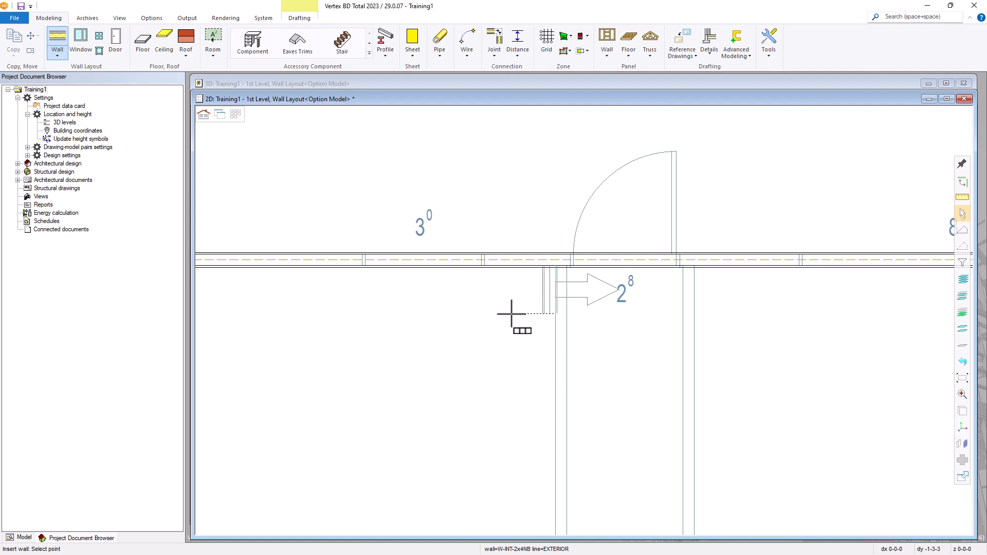
{"action": "right_click", "coordinate": [495, 335]}
{"action": "left_click", "coordinate": [544, 310]}
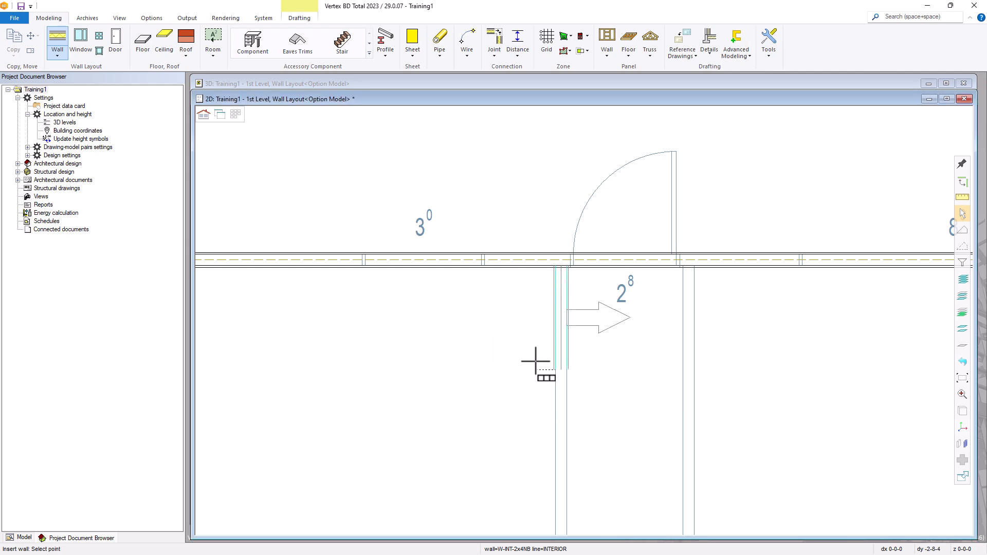
{"action": "scroll", "coordinate": [589, 319], "scroll_direction": "down", "scroll_amount": 2}
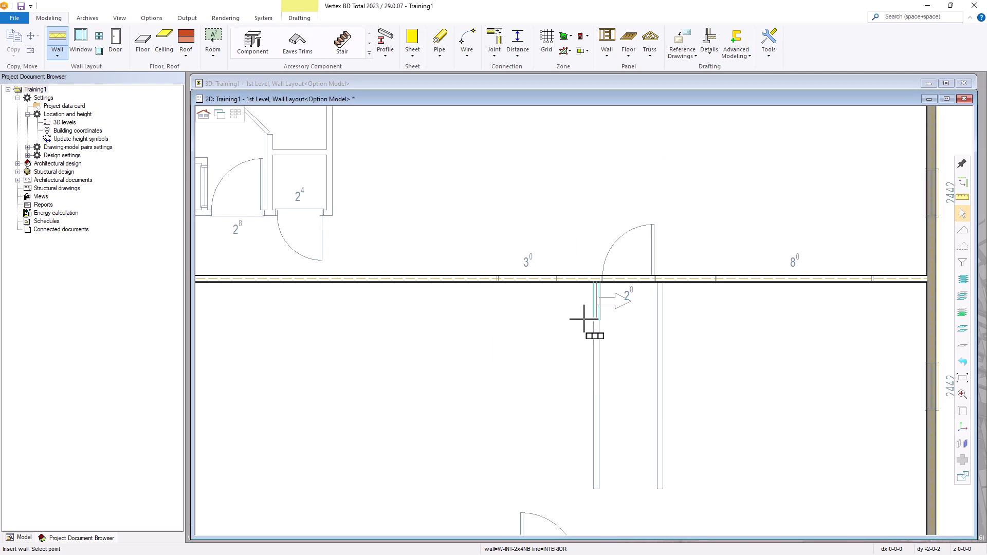
{"action": "left_click", "coordinate": [598, 491]}
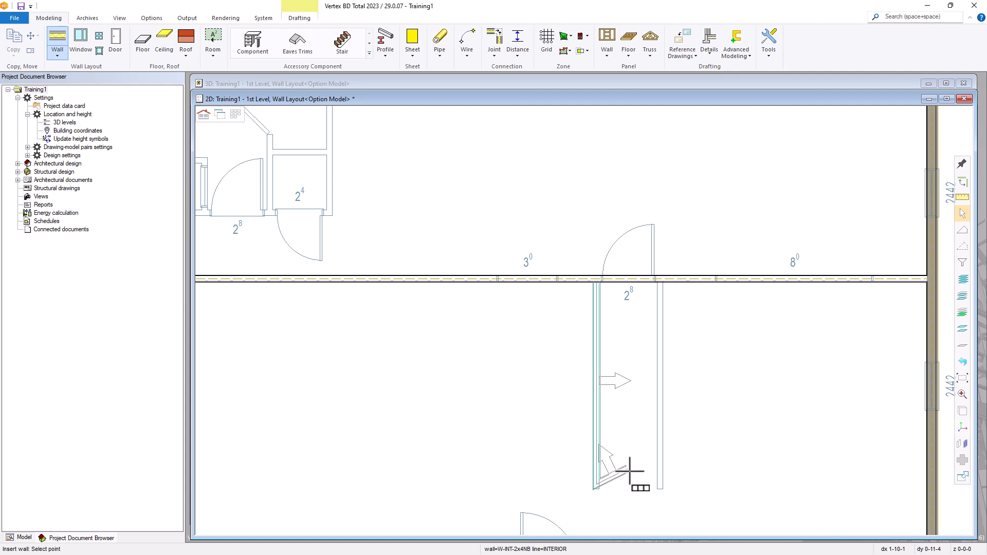
{"action": "middle_click", "coordinate": [630, 471]}
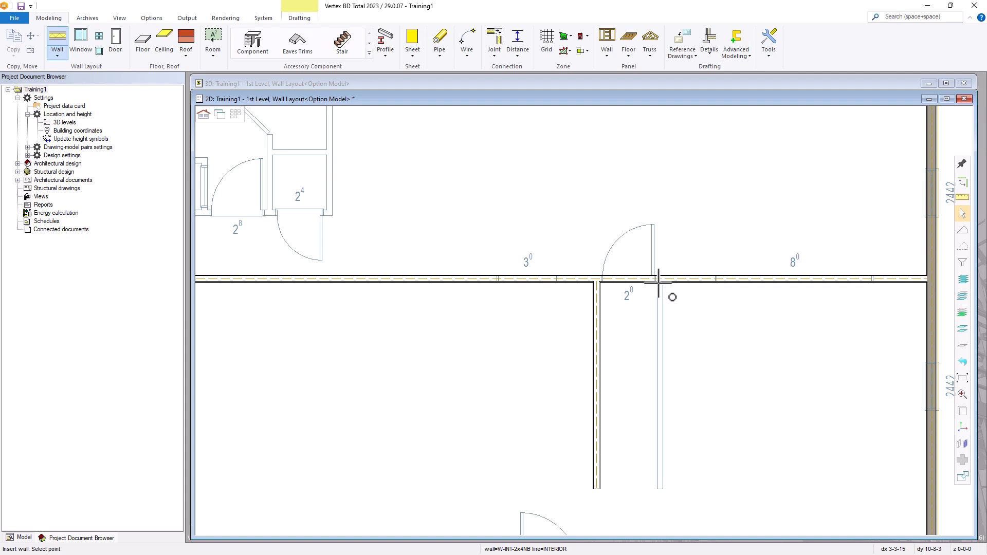
Draw the parallel wall from the junction right of the doorway down to the hallway bottom
{"action": "scroll", "coordinate": [661, 299], "scroll_direction": "up", "scroll_amount": 1}
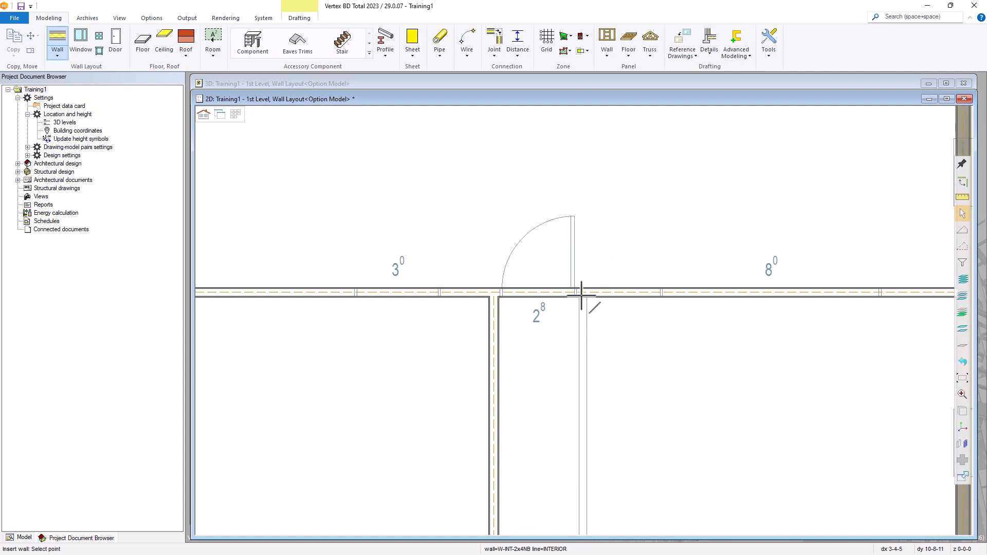
{"action": "scroll", "coordinate": [580, 305], "scroll_direction": "up", "scroll_amount": 5}
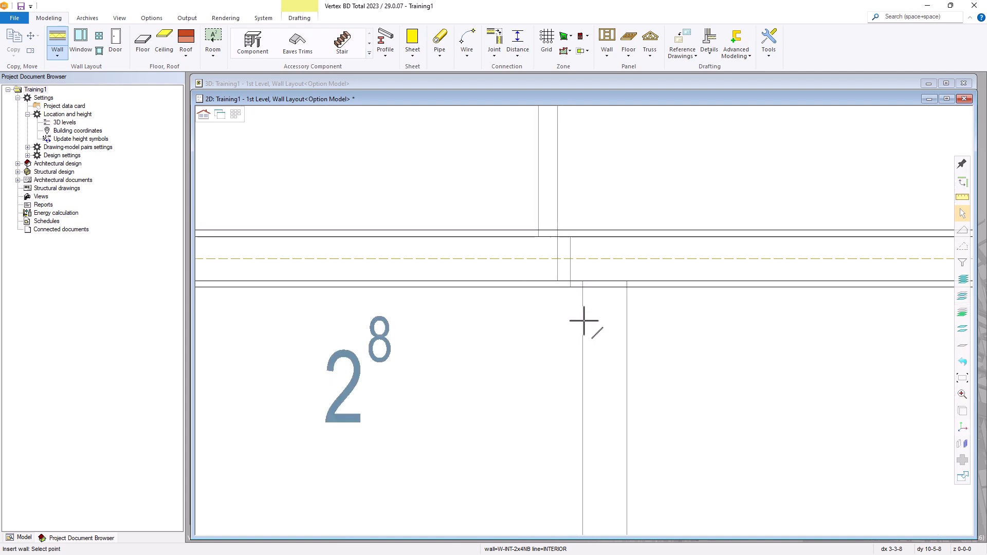
{"action": "left_click", "coordinate": [587, 294]}
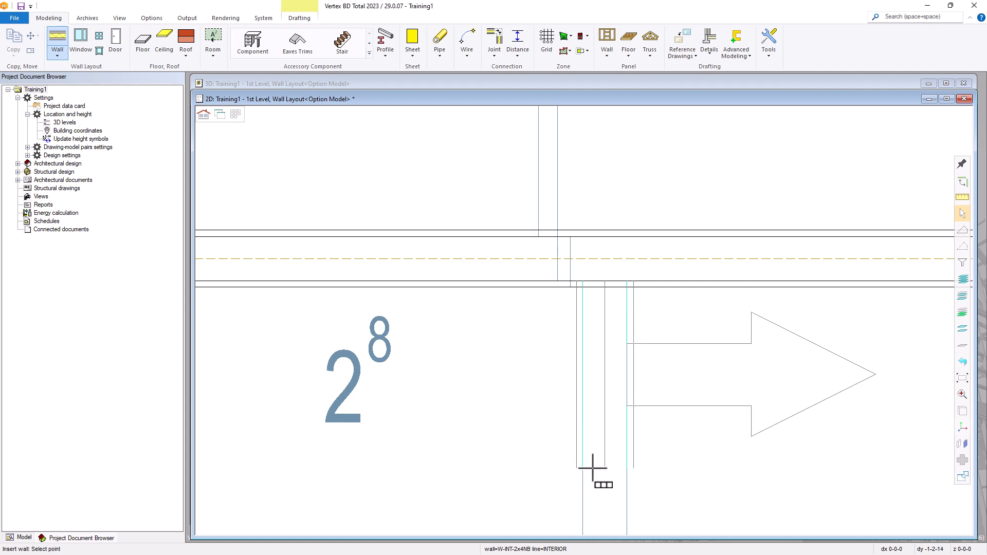
{"action": "scroll", "coordinate": [584, 308], "scroll_direction": "down", "scroll_amount": 6}
{"action": "scroll", "coordinate": [584, 320], "scroll_direction": "up", "scroll_amount": 3}
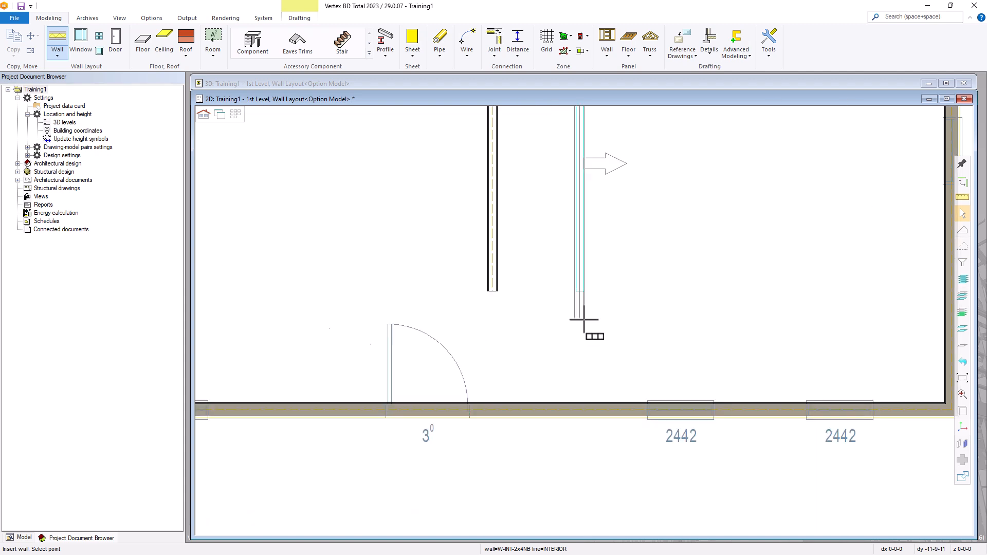
{"action": "scroll", "coordinate": [585, 320], "scroll_direction": "down", "scroll_amount": 1}
{"action": "scroll", "coordinate": [584, 324], "scroll_direction": "up", "scroll_amount": 2}
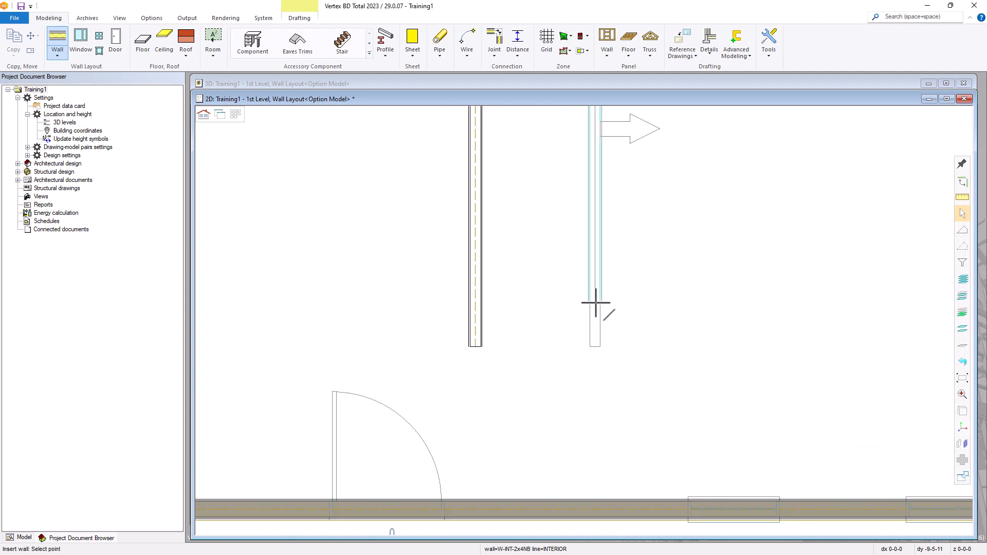
{"action": "left_click", "coordinate": [589, 347]}
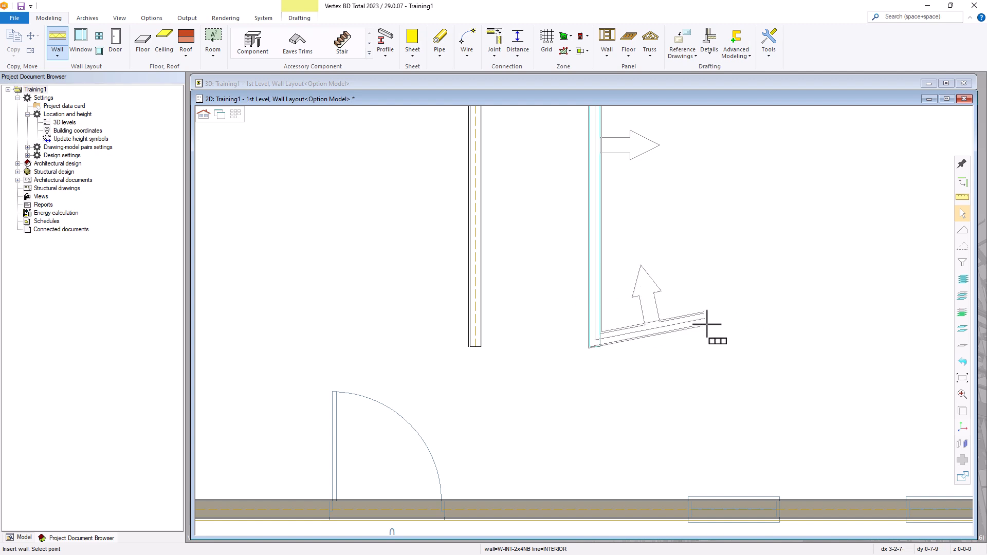
{"action": "middle_click", "coordinate": [707, 324]}
{"action": "scroll", "coordinate": [690, 340], "scroll_direction": "down", "scroll_amount": 3}
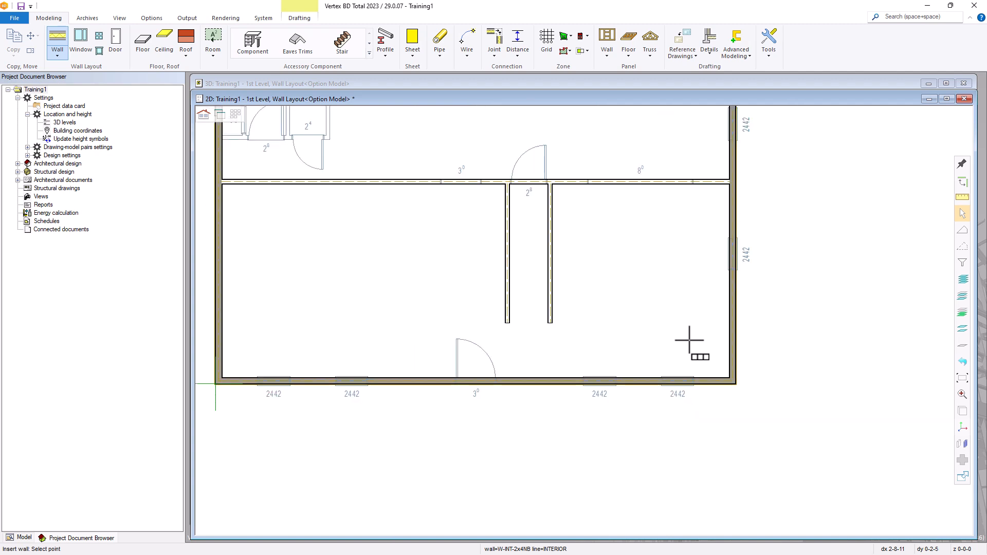
{"action": "scroll", "coordinate": [537, 275], "scroll_direction": "down", "scroll_amount": 2}
{"action": "scroll", "coordinate": [584, 324], "scroll_direction": "up", "scroll_amount": 3}
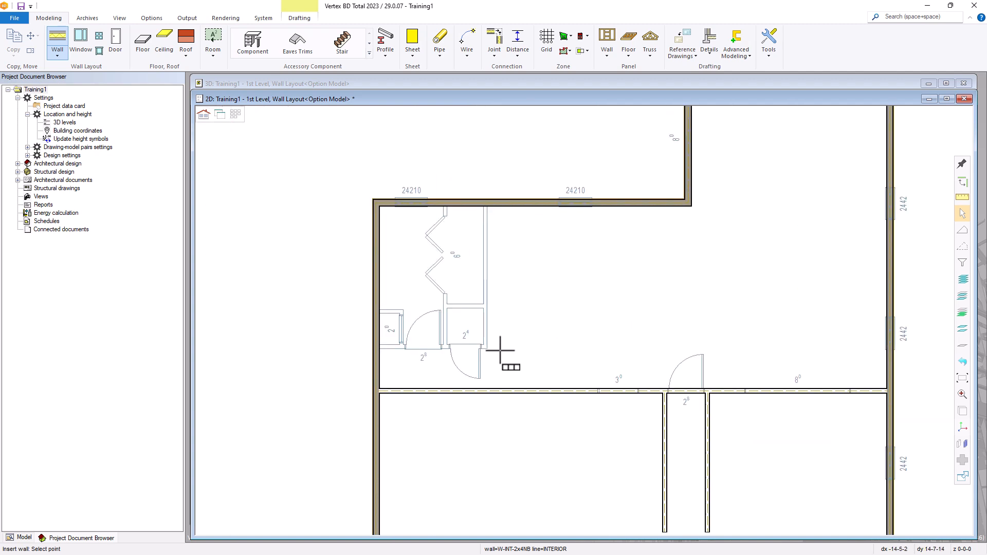
{"action": "scroll", "coordinate": [480, 315], "scroll_direction": "up", "scroll_amount": 2}
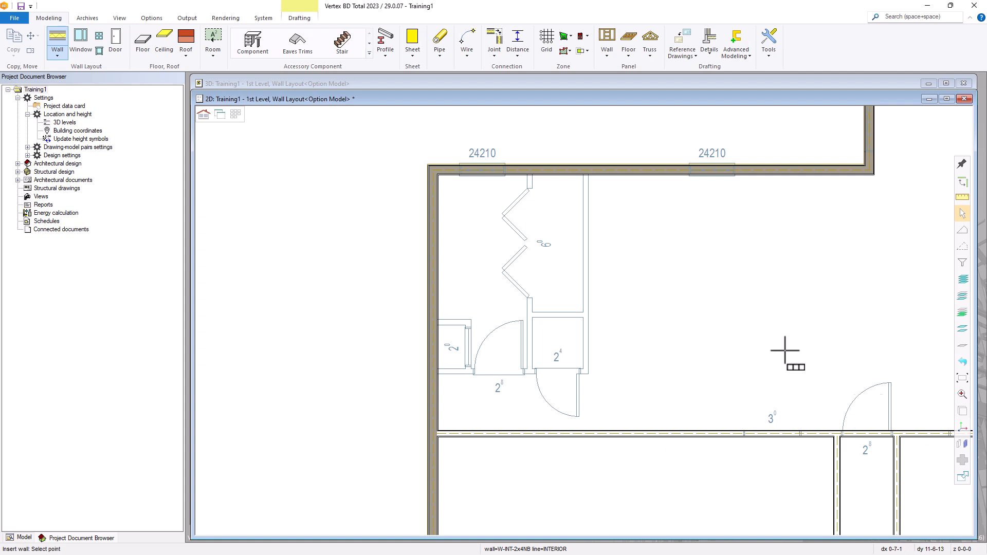
{"action": "scroll", "coordinate": [480, 384], "scroll_direction": "up", "scroll_amount": 2}
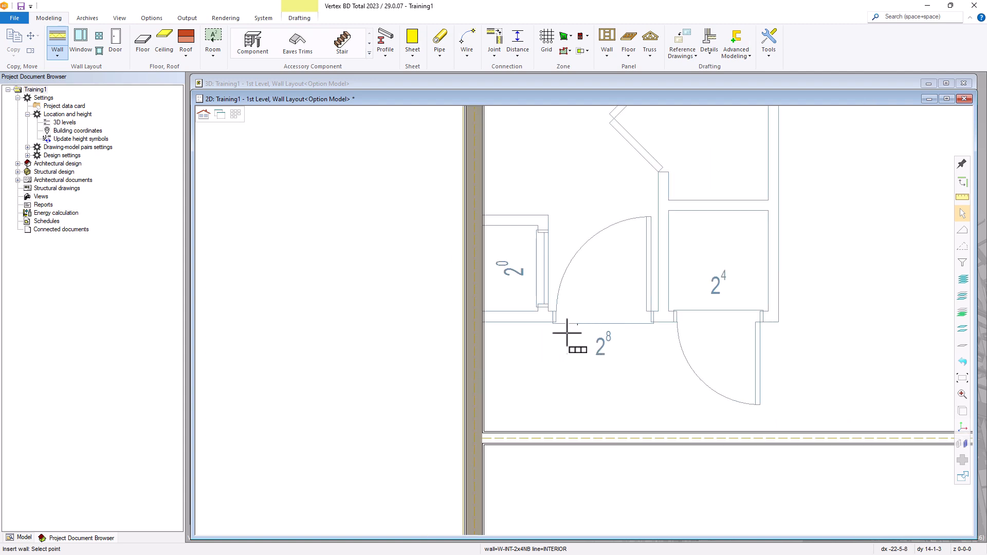
Draw a wall from the left exterior wall to the closets' right end, turning upward there
{"action": "left_click", "coordinate": [480, 323]}
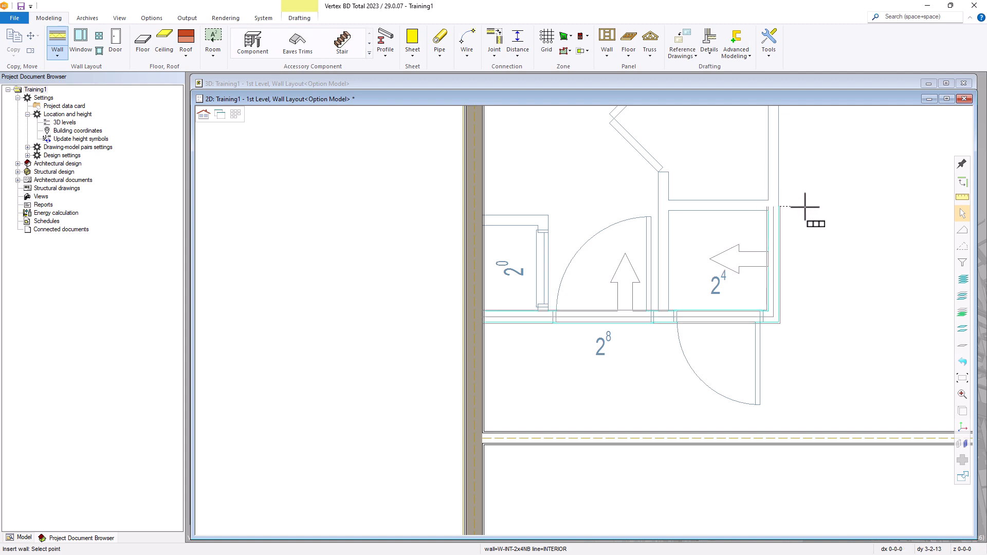
{"action": "scroll", "coordinate": [809, 210], "scroll_direction": "down", "scroll_amount": 2}
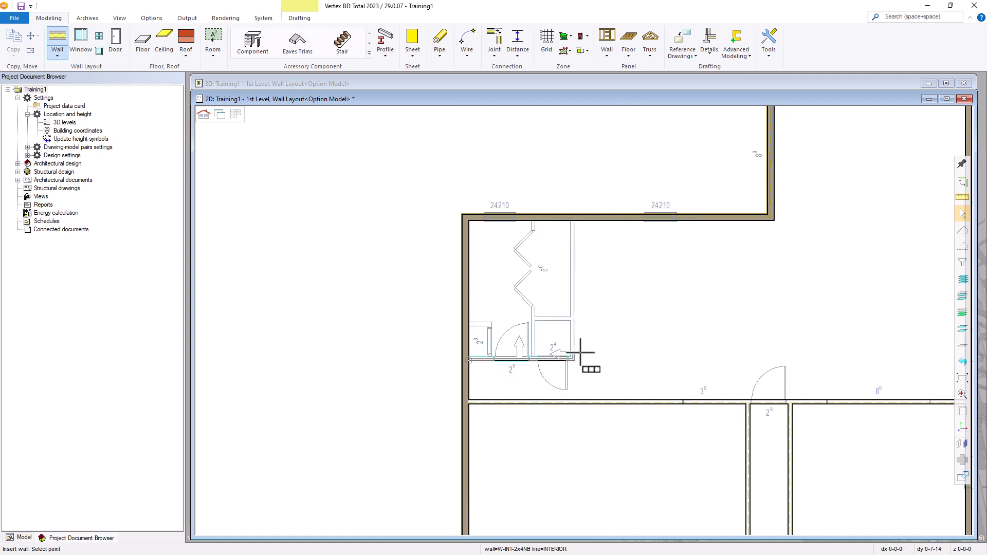
{"action": "scroll", "coordinate": [576, 342], "scroll_direction": "up", "scroll_amount": 3}
{"action": "scroll", "coordinate": [609, 307], "scroll_direction": "down", "scroll_amount": 2}
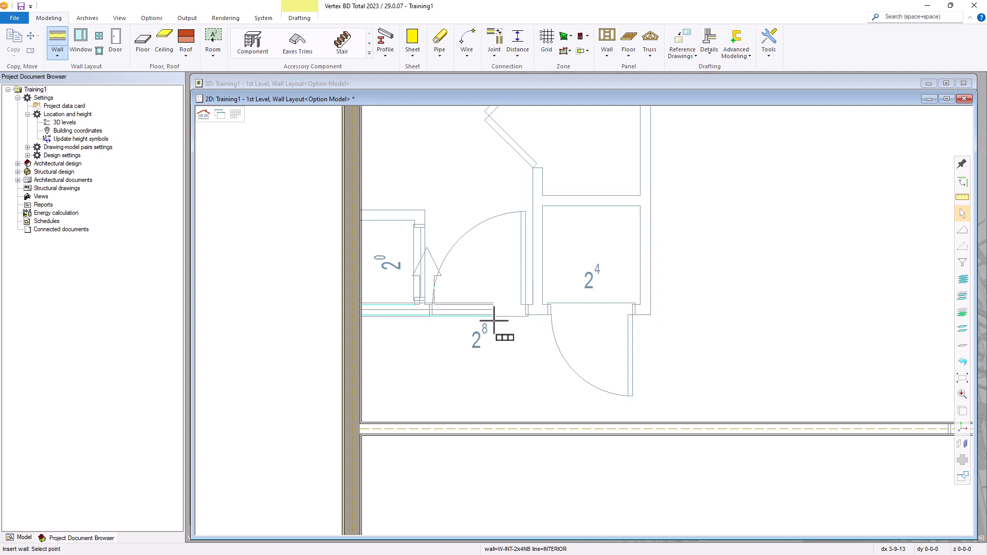
{"action": "left_click", "coordinate": [641, 305]}
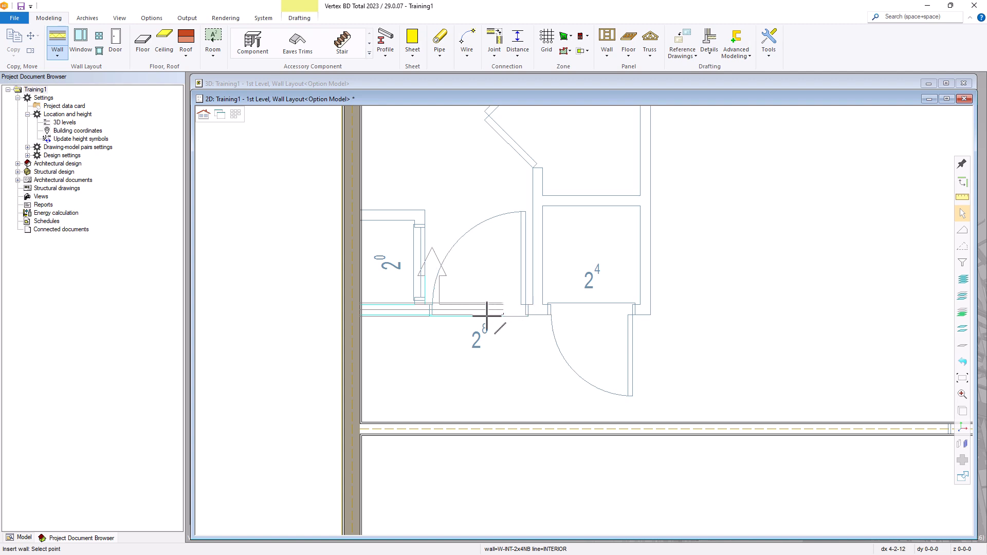
{"action": "left_click", "coordinate": [650, 313]}
Extend the W-INT-2x4NB closet wall up to the top exterior wall, then stop drawing
{"action": "scroll", "coordinate": [655, 205], "scroll_direction": "down", "scroll_amount": 2}
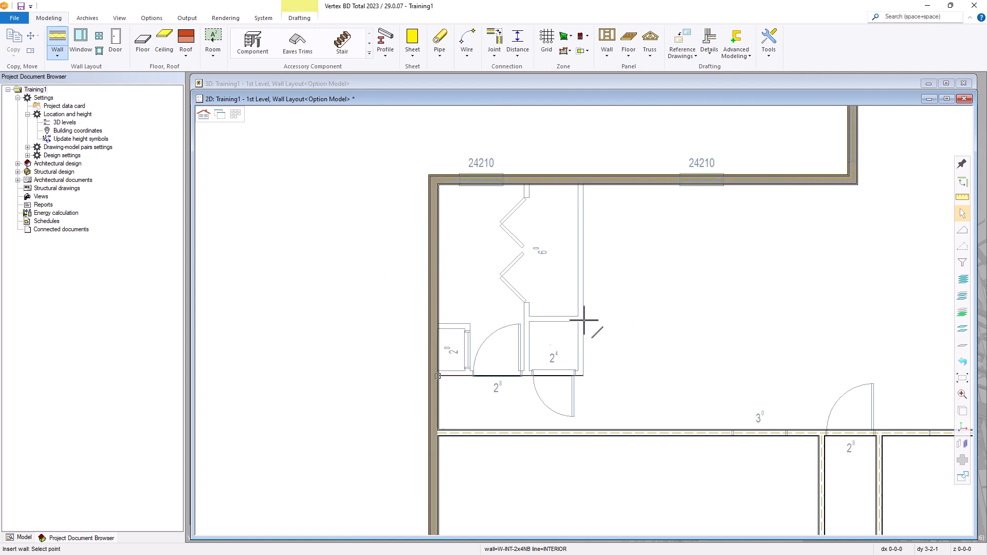
{"action": "scroll", "coordinate": [584, 187], "scroll_direction": "up", "scroll_amount": 4}
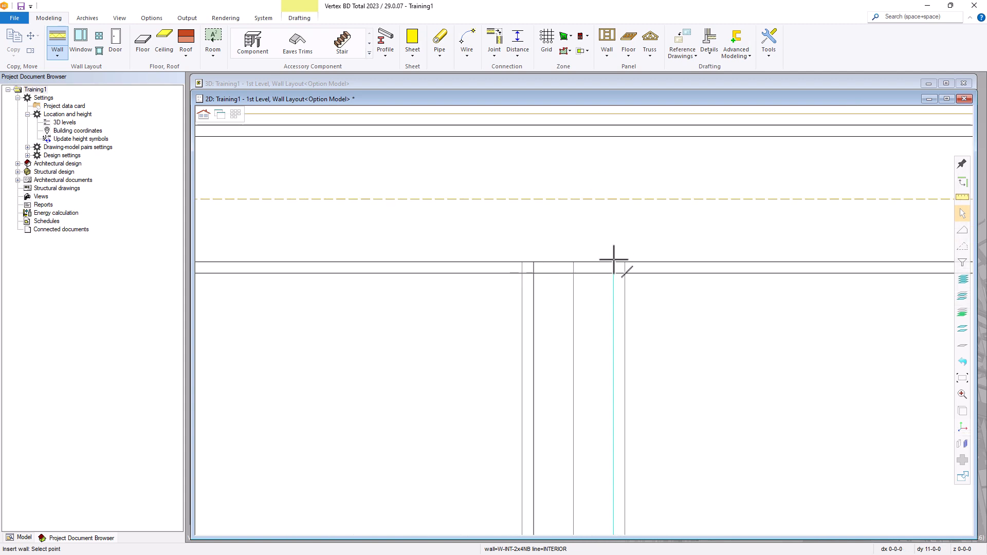
{"action": "scroll", "coordinate": [613, 265], "scroll_direction": "down", "scroll_amount": 2}
{"action": "left_click", "coordinate": [584, 322]}
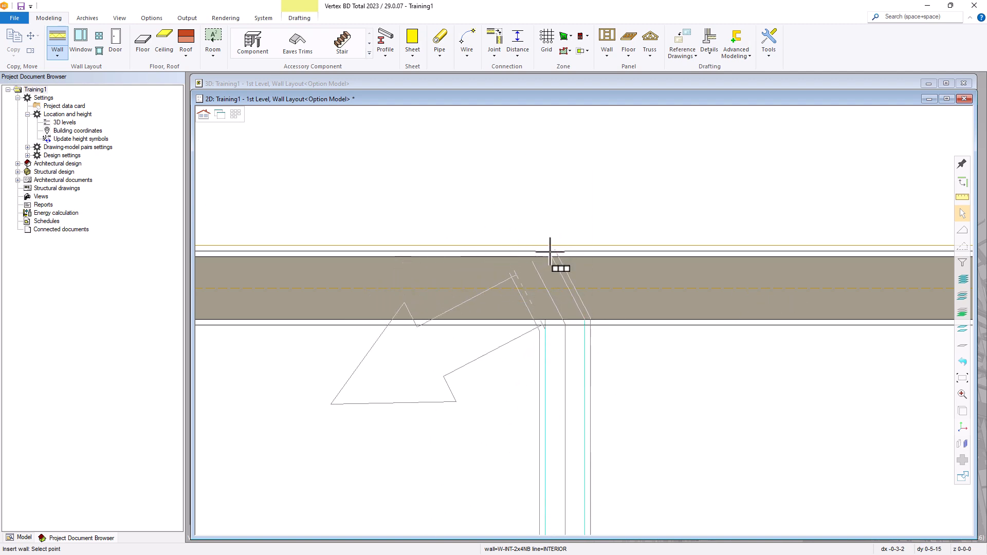
{"action": "scroll", "coordinate": [553, 249], "scroll_direction": "down", "scroll_amount": 2}
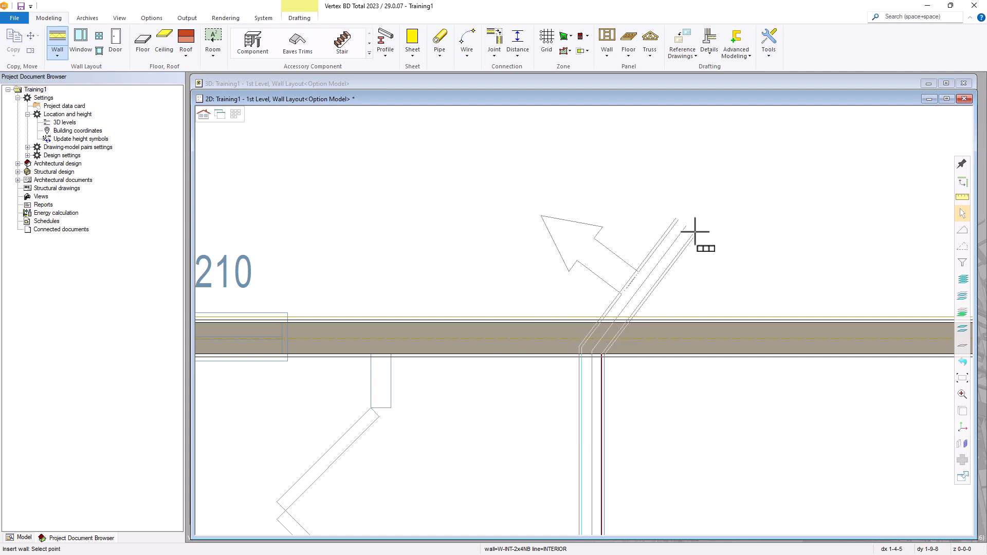
{"action": "key", "text": "Escape"}
{"action": "scroll", "coordinate": [580, 326], "scroll_direction": "down", "scroll_amount": 3}
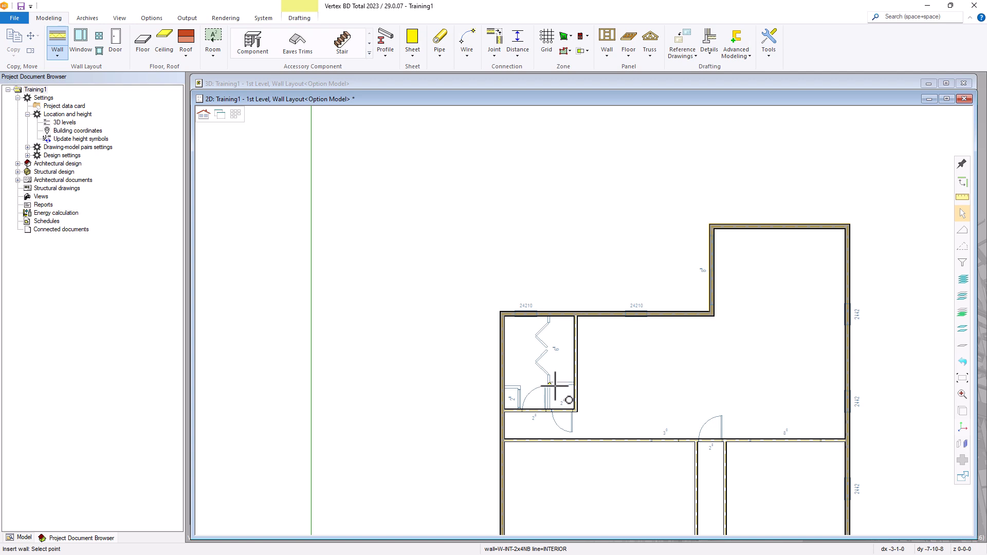
{"action": "scroll", "coordinate": [554, 386], "scroll_direction": "up", "scroll_amount": 3}
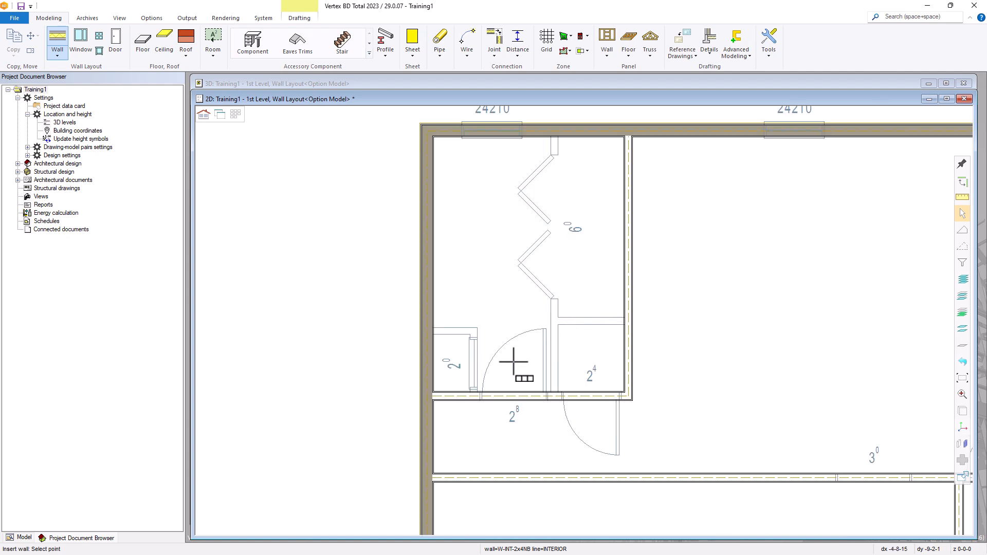
Trace a wall by its exterior line around the top and right of the 2⁰ closet to the hallway wall
{"action": "scroll", "coordinate": [518, 357], "scroll_direction": "up", "scroll_amount": 3}
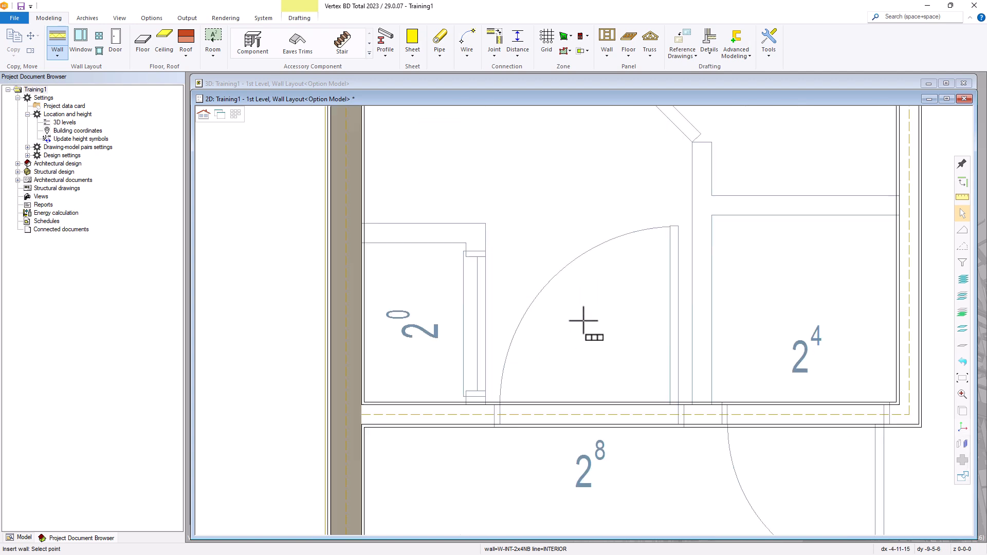
{"action": "left_click", "coordinate": [361, 222]}
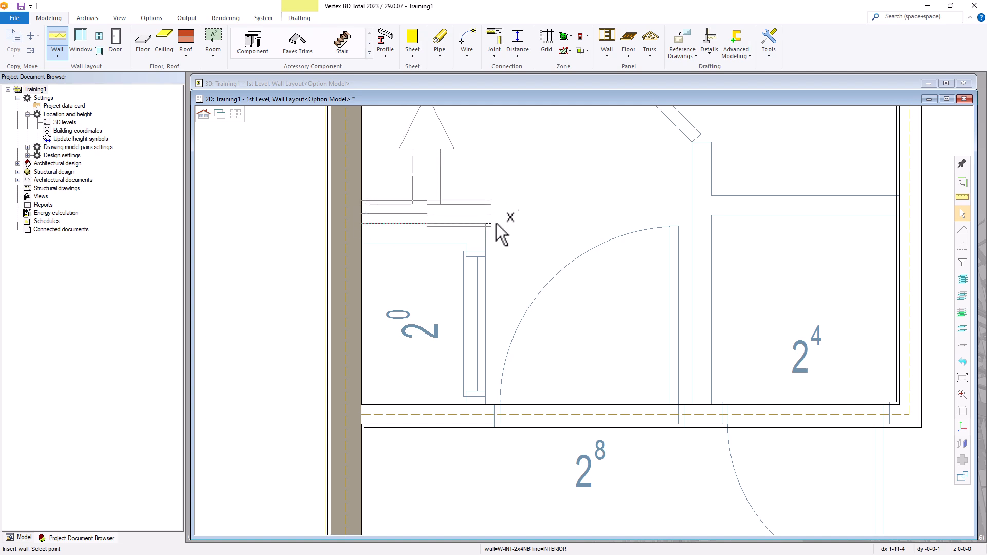
{"action": "right_click", "coordinate": [521, 211]}
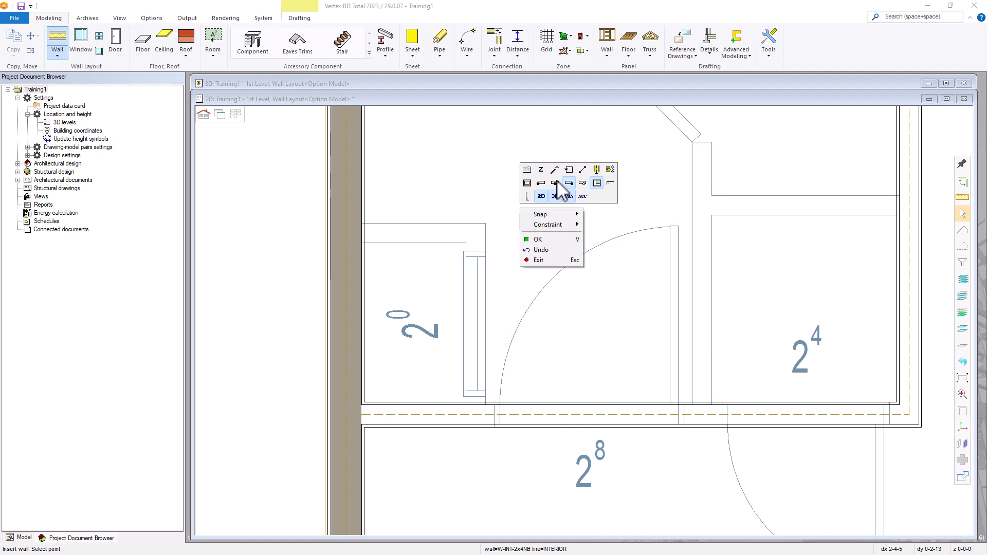
{"action": "left_click", "coordinate": [540, 183]}
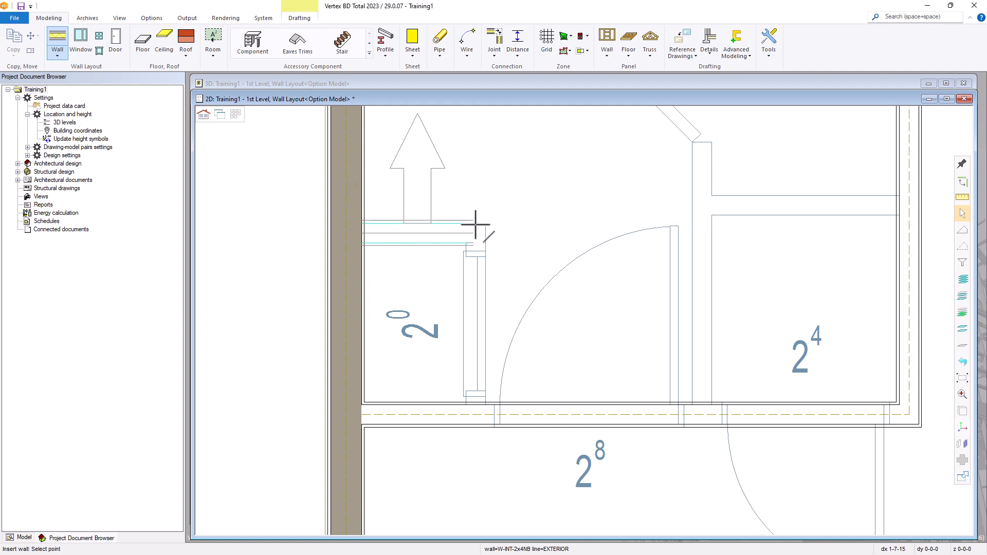
{"action": "left_click", "coordinate": [486, 222]}
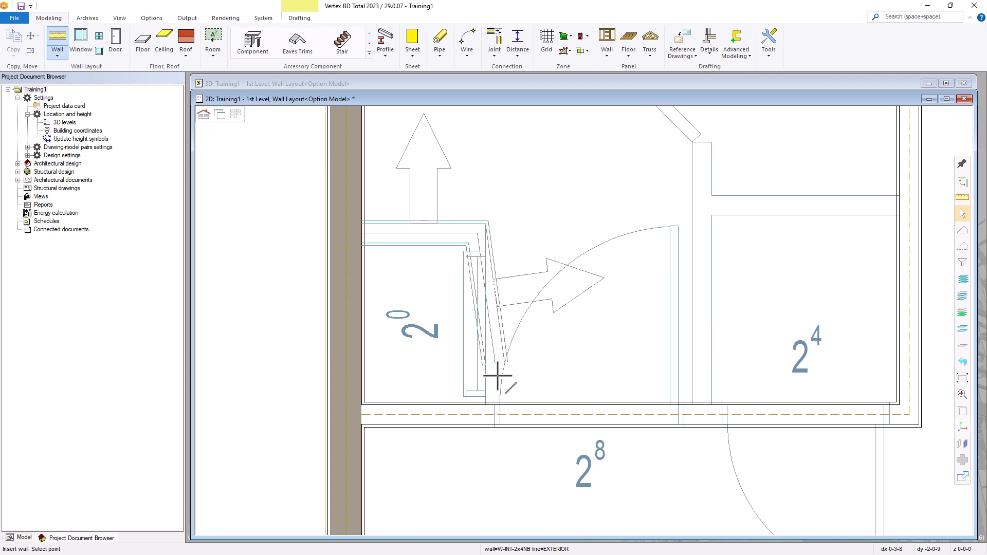
{"action": "left_click", "coordinate": [485, 406]}
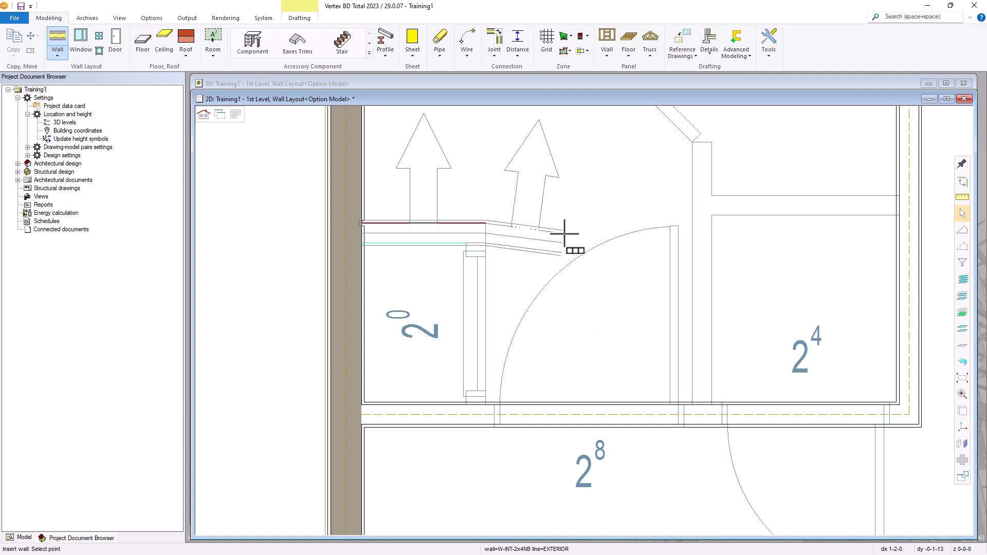
{"action": "left_click", "coordinate": [464, 404]}
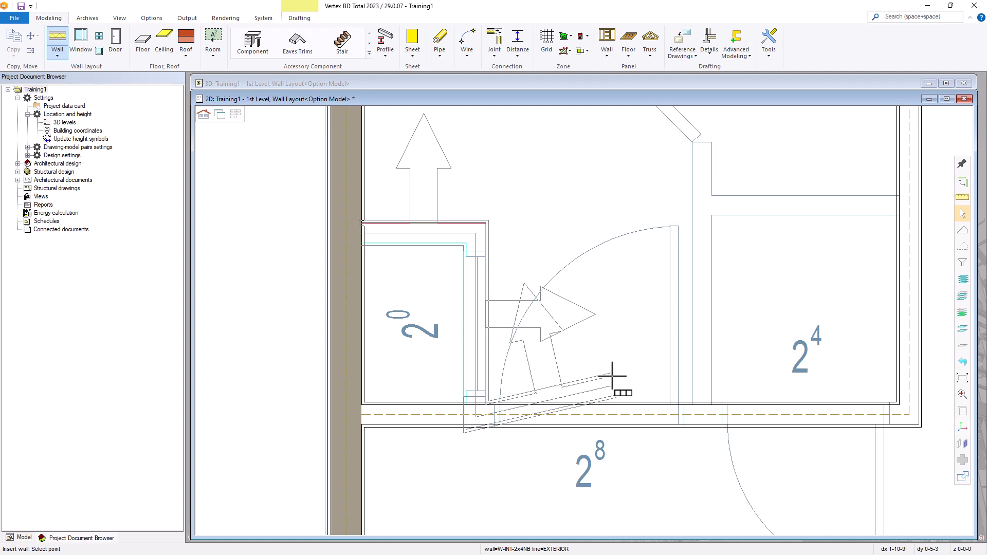
{"action": "middle_click", "coordinate": [613, 378]}
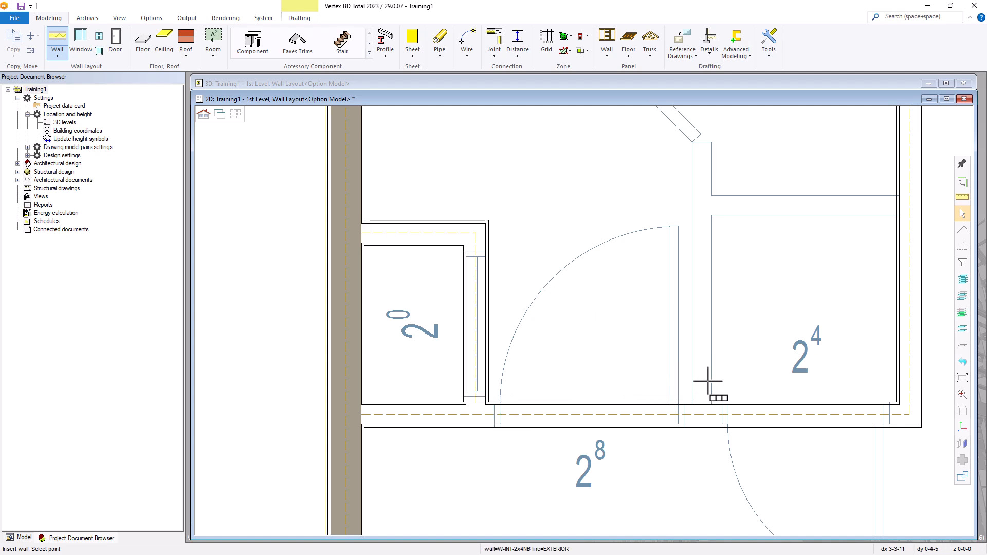
Draw a vertical wall from the wall junction up to the top wall
{"action": "scroll", "coordinate": [705, 380], "scroll_direction": "down", "scroll_amount": 3}
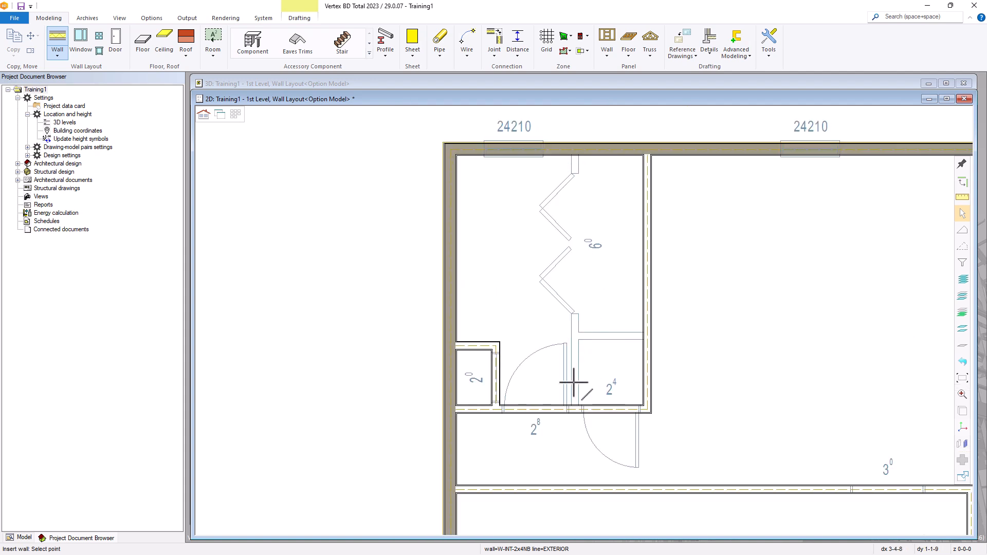
{"action": "scroll", "coordinate": [577, 394], "scroll_direction": "up", "scroll_amount": 3}
{"action": "left_click", "coordinate": [564, 359]}
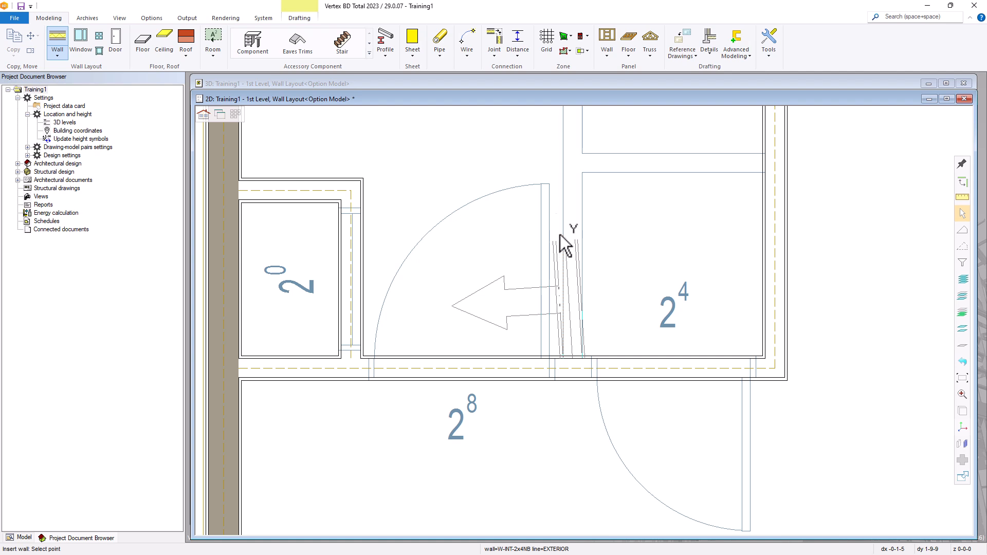
{"action": "scroll", "coordinate": [584, 312], "scroll_direction": "down", "scroll_amount": 3}
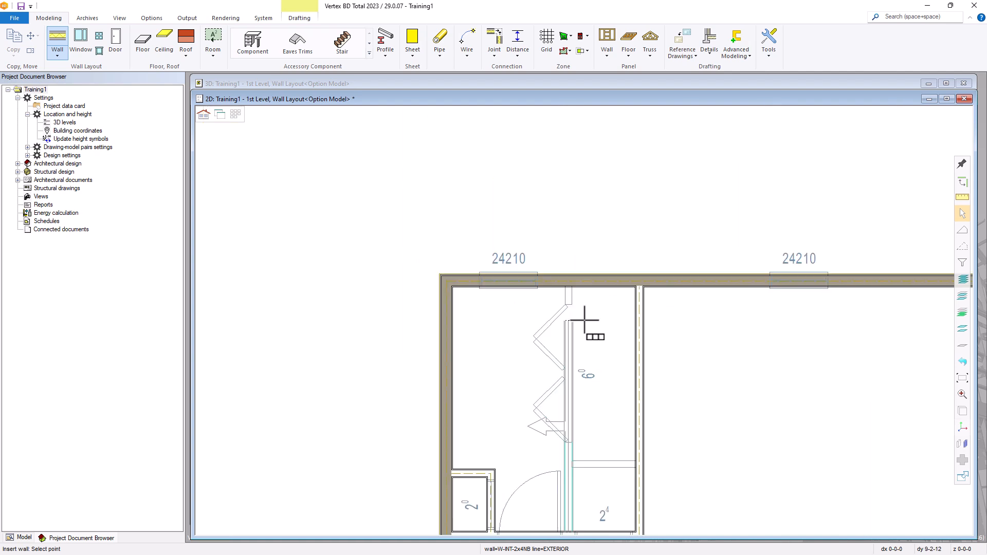
{"action": "scroll", "coordinate": [584, 320], "scroll_direction": "up", "scroll_amount": 2}
{"action": "left_click", "coordinate": [565, 278]}
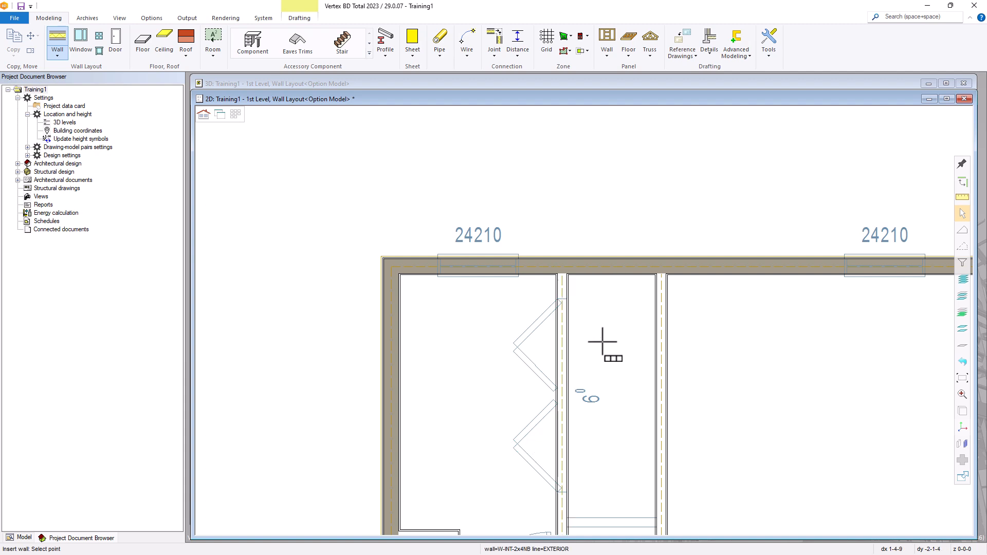
Add a horizontal wall from the left wall to the right wall, separating the narrow closet from room 2⁴
{"action": "scroll", "coordinate": [603, 353], "scroll_direction": "down", "scroll_amount": 3}
{"action": "scroll", "coordinate": [595, 397], "scroll_direction": "up", "scroll_amount": 4}
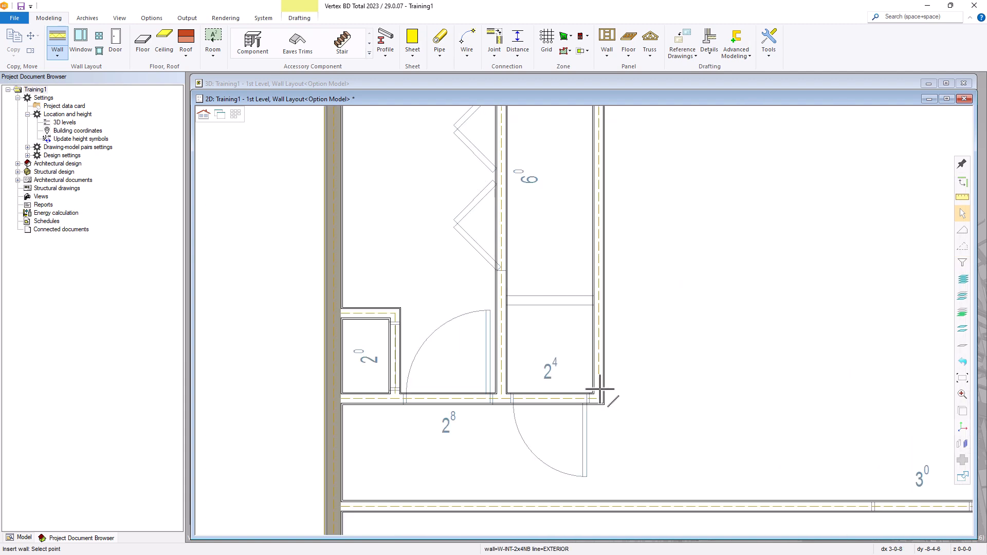
{"action": "left_click", "coordinate": [426, 270]}
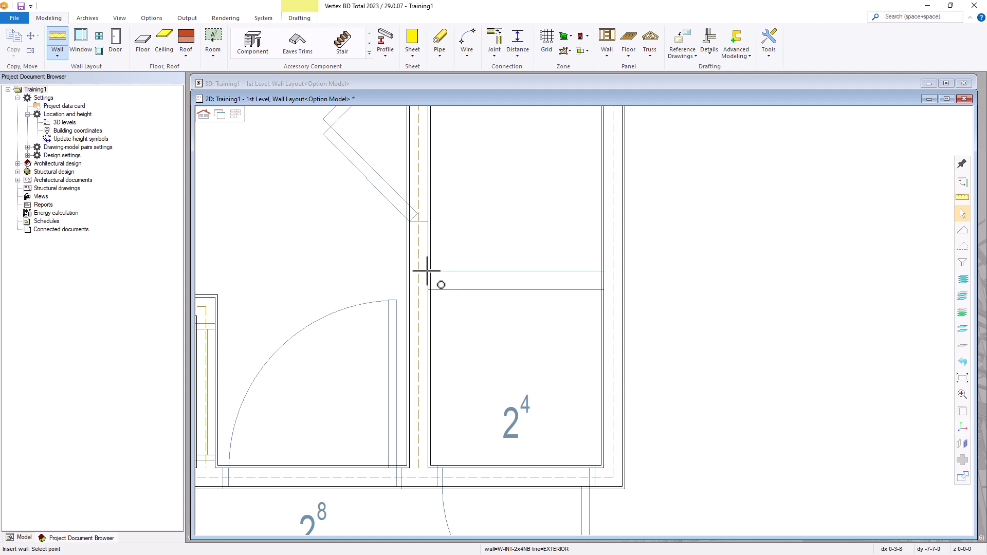
{"action": "left_click", "coordinate": [607, 268]}
{"action": "key", "text": "Escape"}
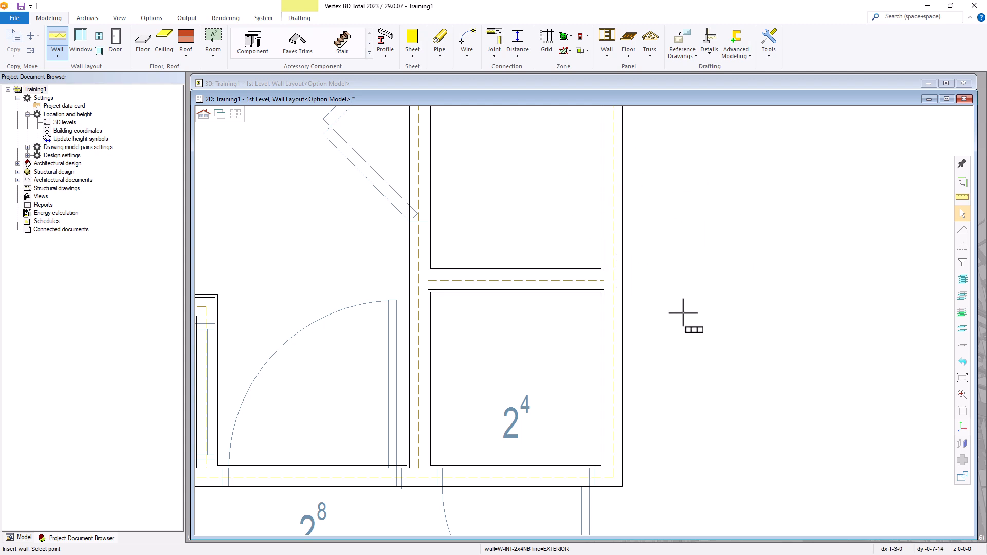
{"action": "scroll", "coordinate": [679, 314], "scroll_direction": "down", "scroll_amount": 5}
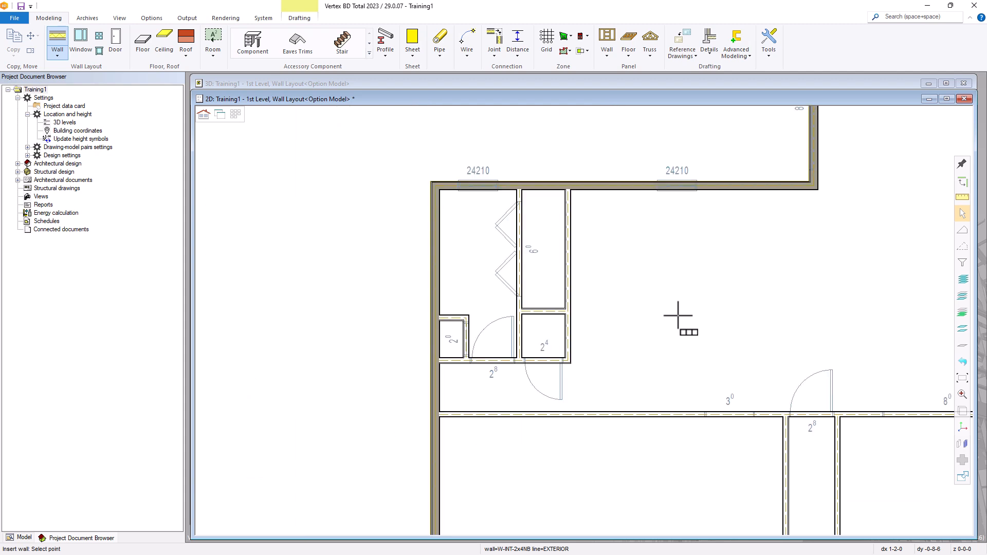
{"action": "scroll", "coordinate": [584, 322], "scroll_direction": "up", "scroll_amount": 3}
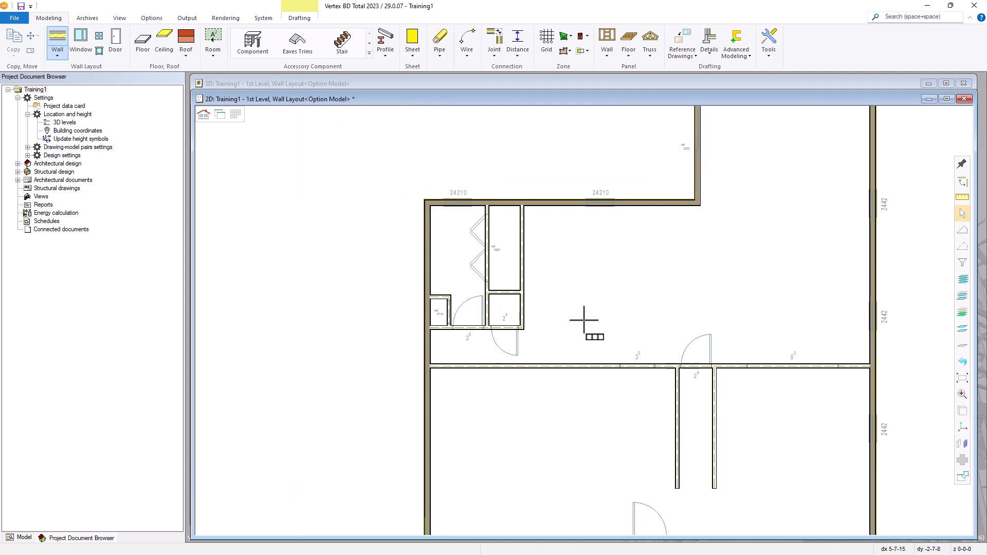
{"action": "key", "text": "Escape"}
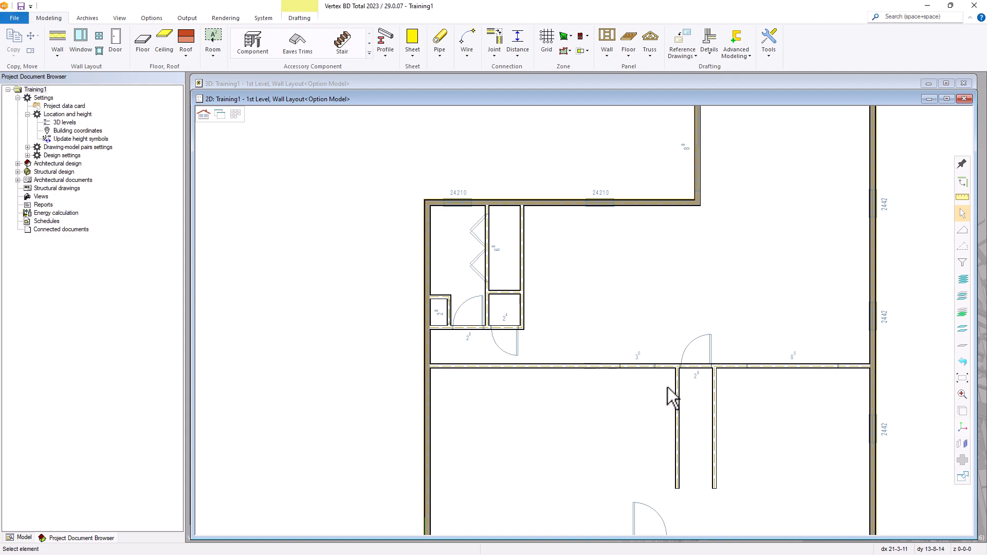
{"action": "scroll", "coordinate": [666, 363], "scroll_direction": "up", "scroll_amount": 5}
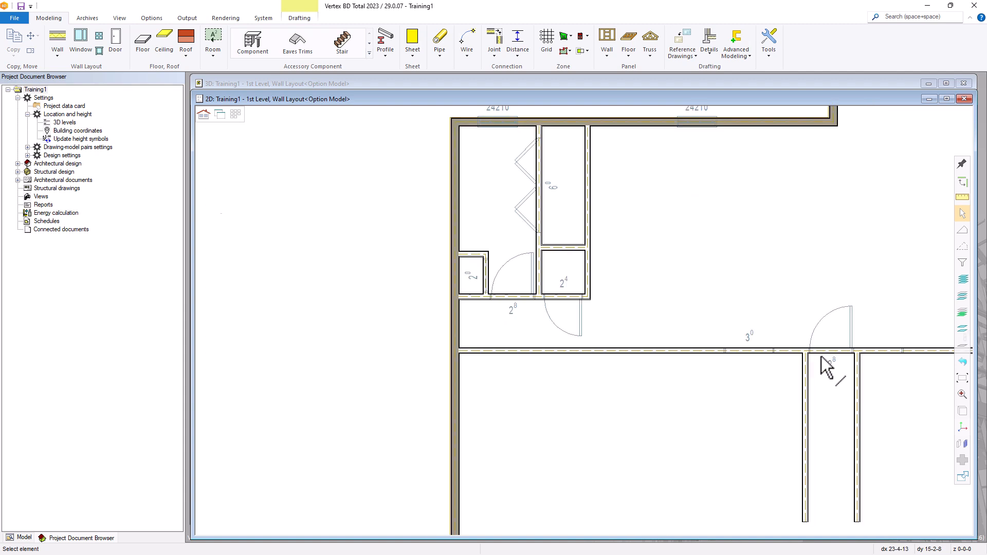
{"action": "scroll", "coordinate": [555, 319], "scroll_direction": "up", "scroll_amount": 5}
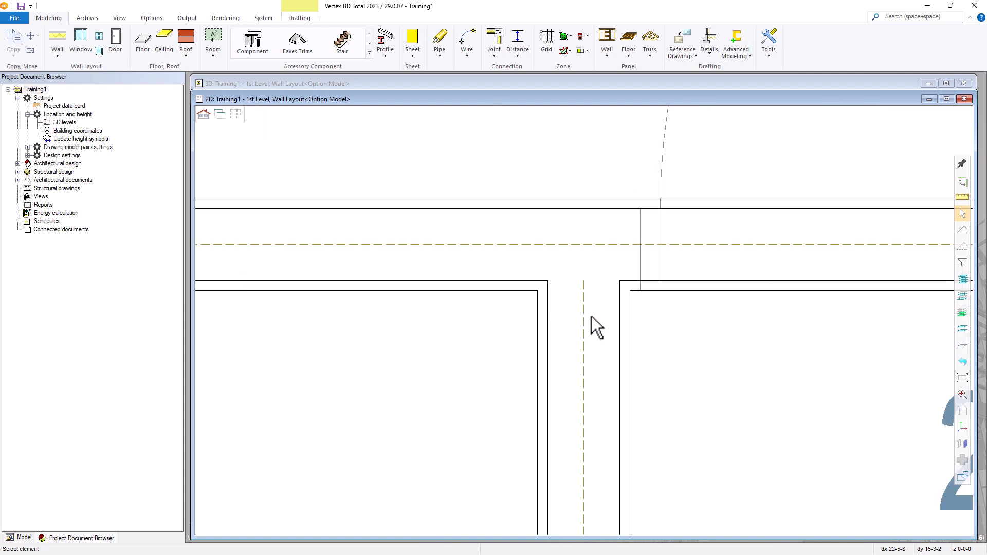
Disconnect the vertical wall's end from the junction
{"action": "left_click", "coordinate": [621, 315]}
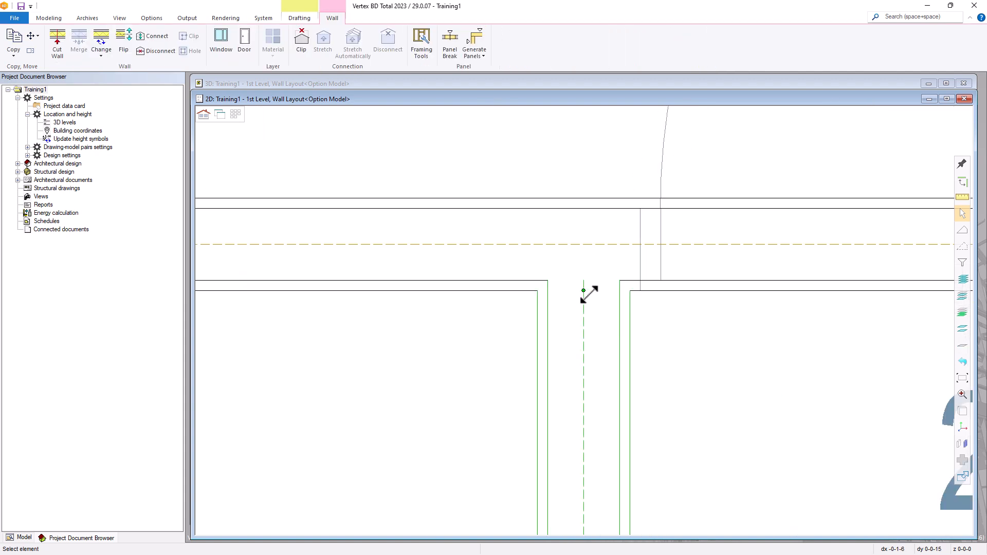
{"action": "mouse_move", "coordinate": [584, 292]}
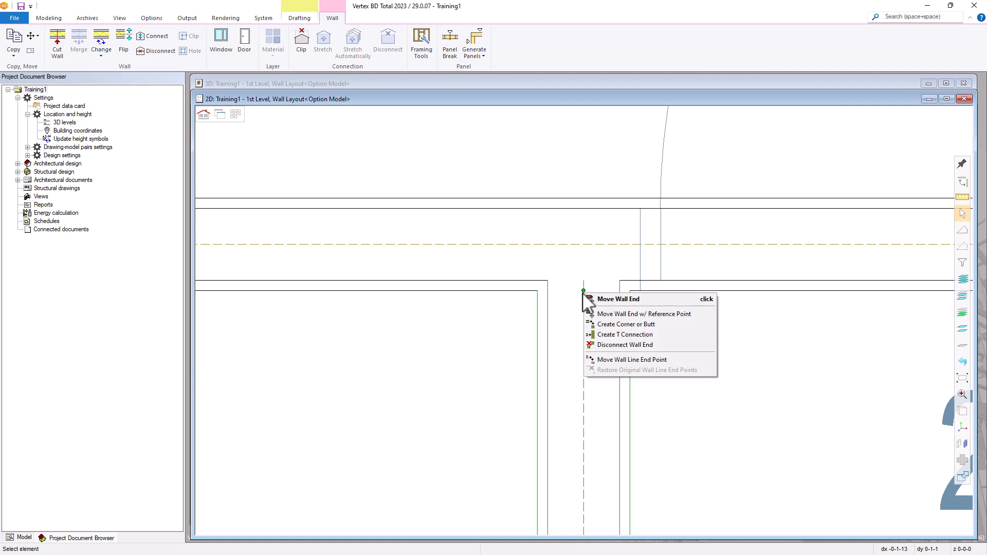
{"action": "left_click", "coordinate": [602, 345]}
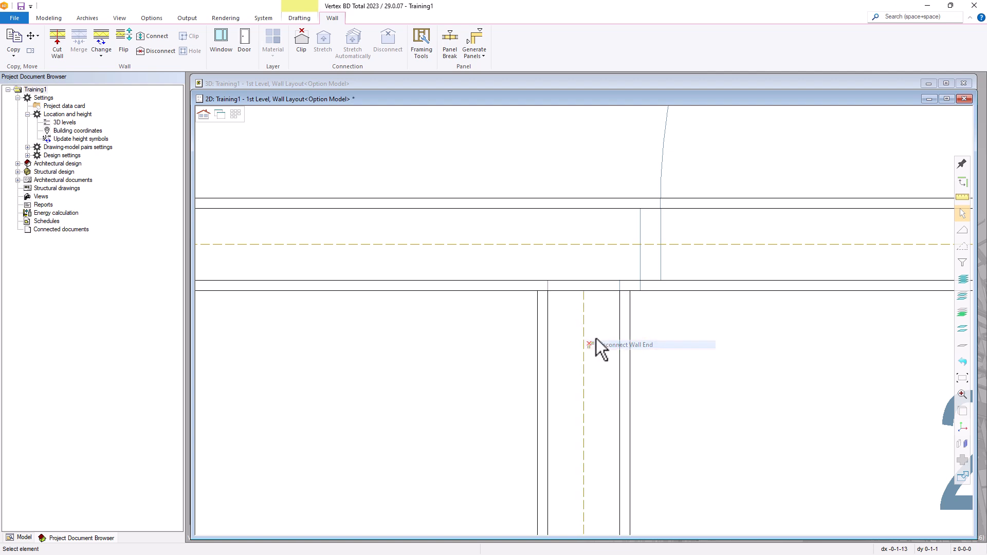
{"action": "left_click", "coordinate": [678, 363]}
{"action": "scroll", "coordinate": [584, 321], "scroll_direction": "down", "scroll_amount": 2}
{"action": "scroll", "coordinate": [529, 298], "scroll_direction": "up", "scroll_amount": 2}
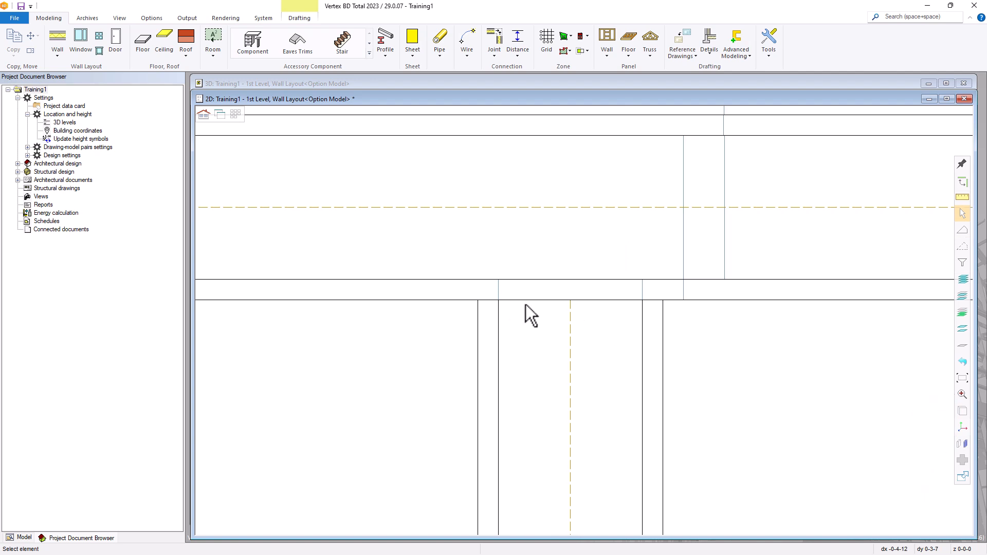
{"action": "scroll", "coordinate": [560, 326], "scroll_direction": "down", "scroll_amount": 2}
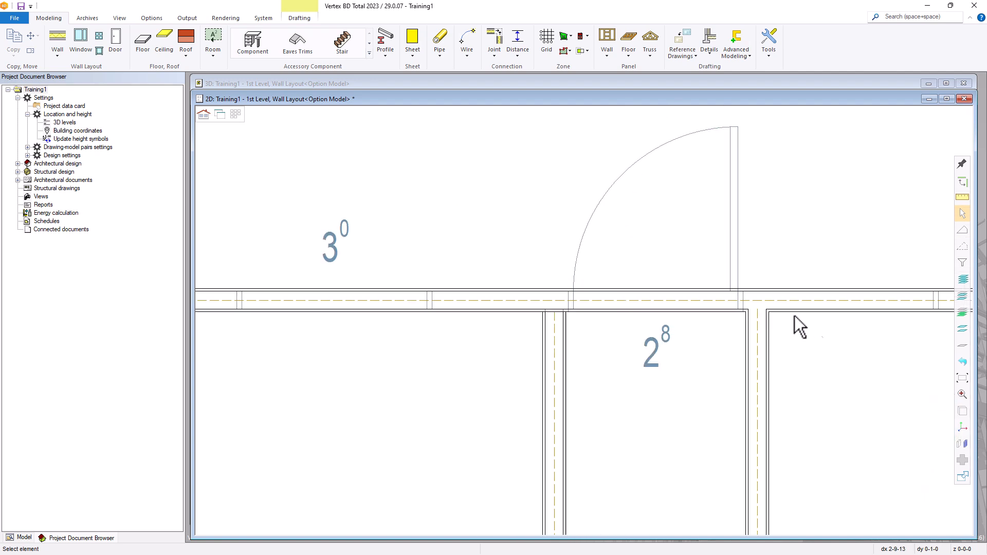
Join the vertical wall beside room 2⁸ to the hallway wall with a T connection
{"action": "left_click", "coordinate": [555, 335]}
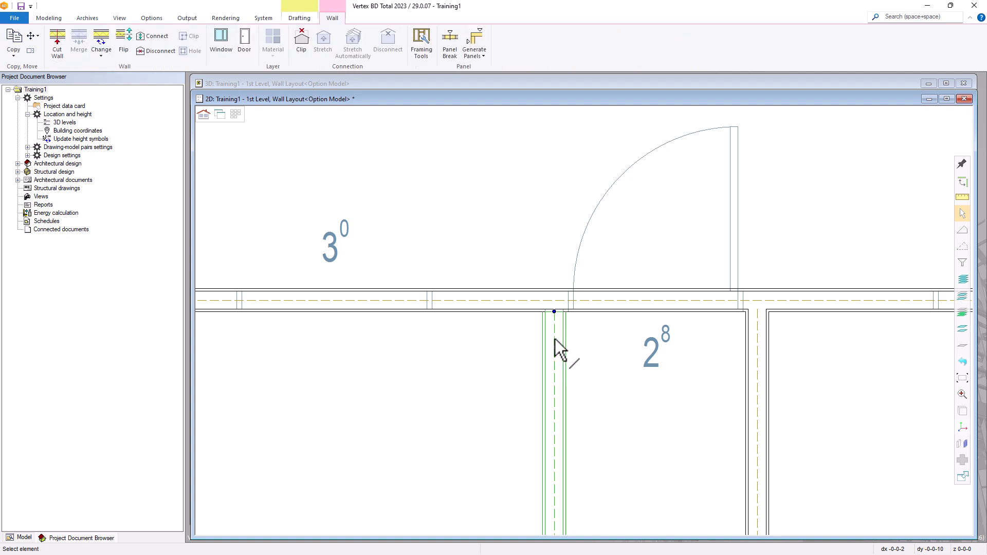
{"action": "left_click", "coordinate": [554, 313]}
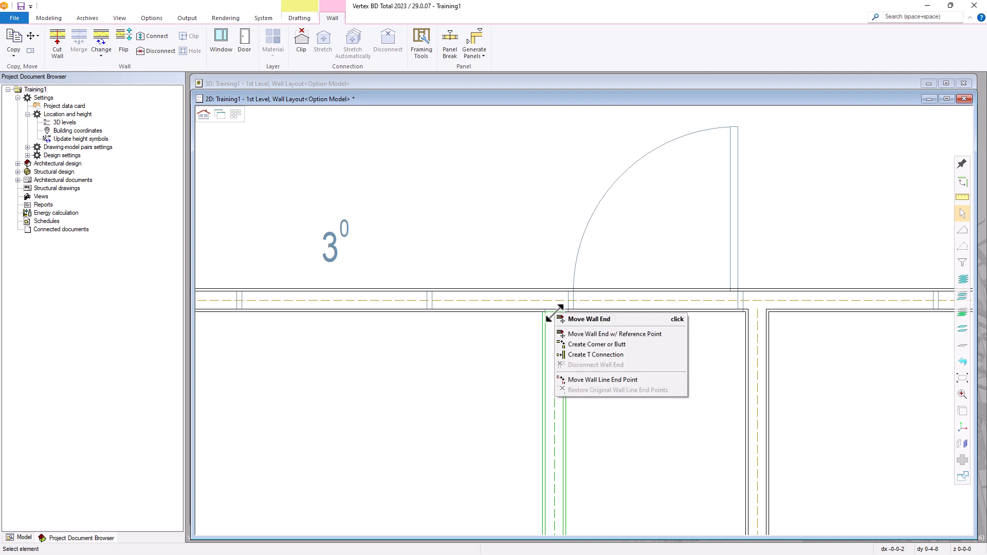
{"action": "left_click", "coordinate": [580, 356]}
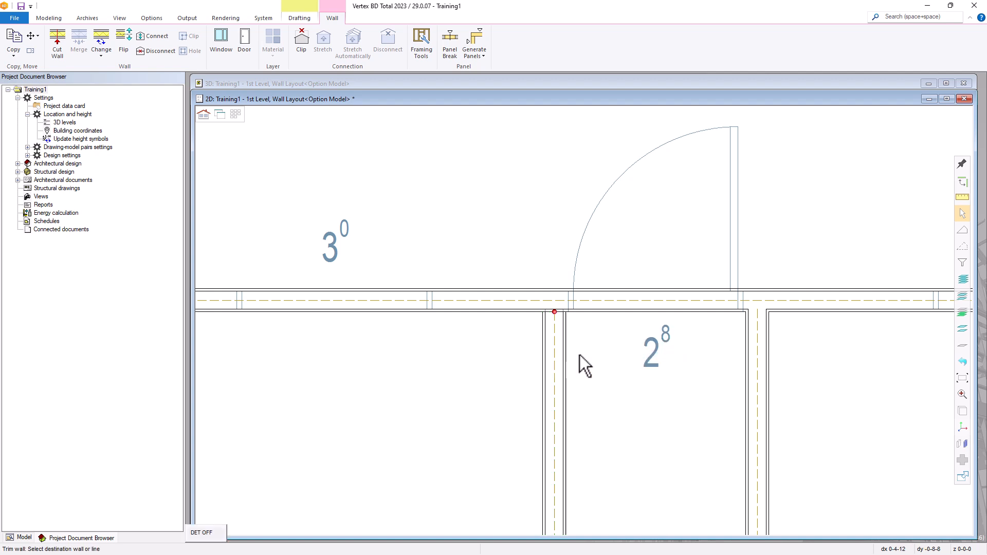
{"action": "left_click", "coordinate": [591, 303]}
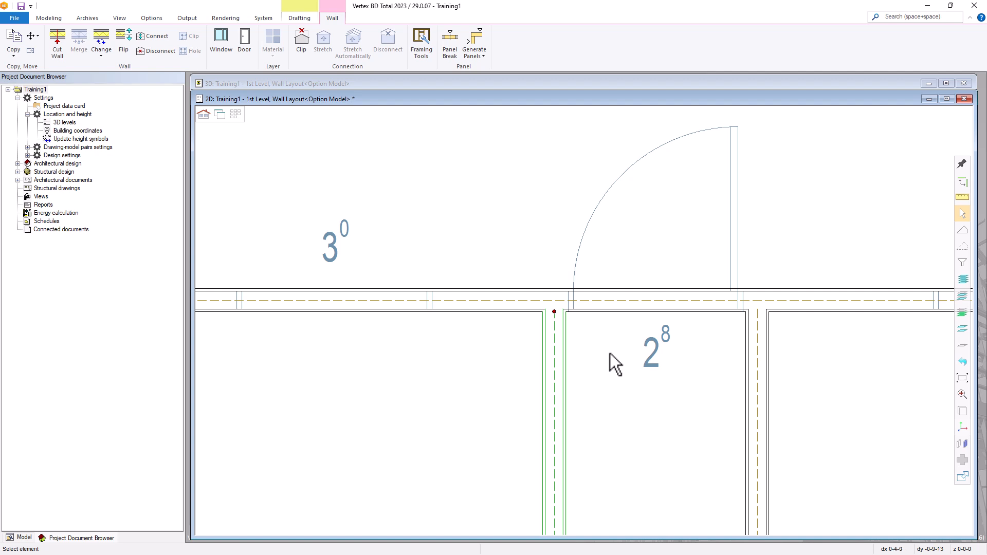
{"action": "key", "text": "Escape"}
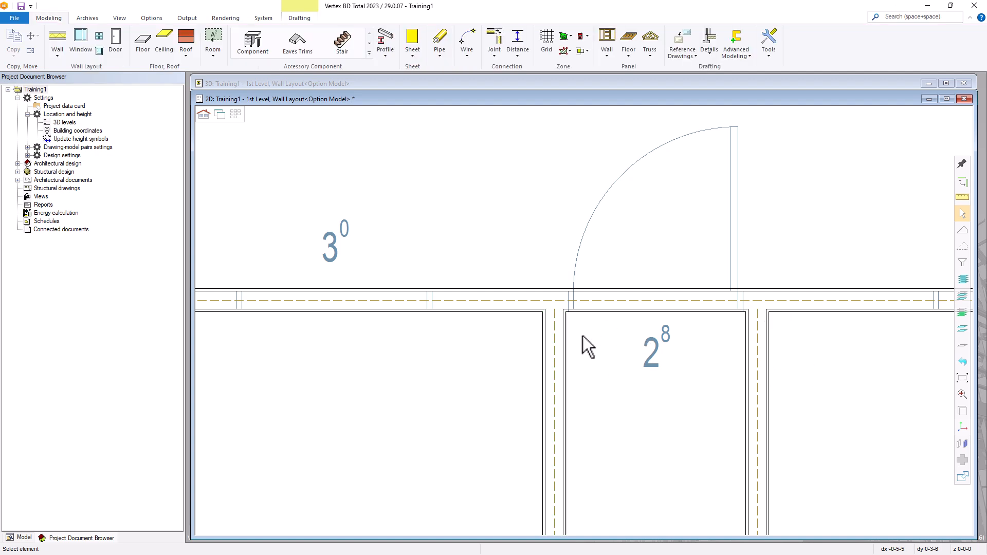
{"action": "scroll", "coordinate": [603, 361], "scroll_direction": "down", "scroll_amount": 5}
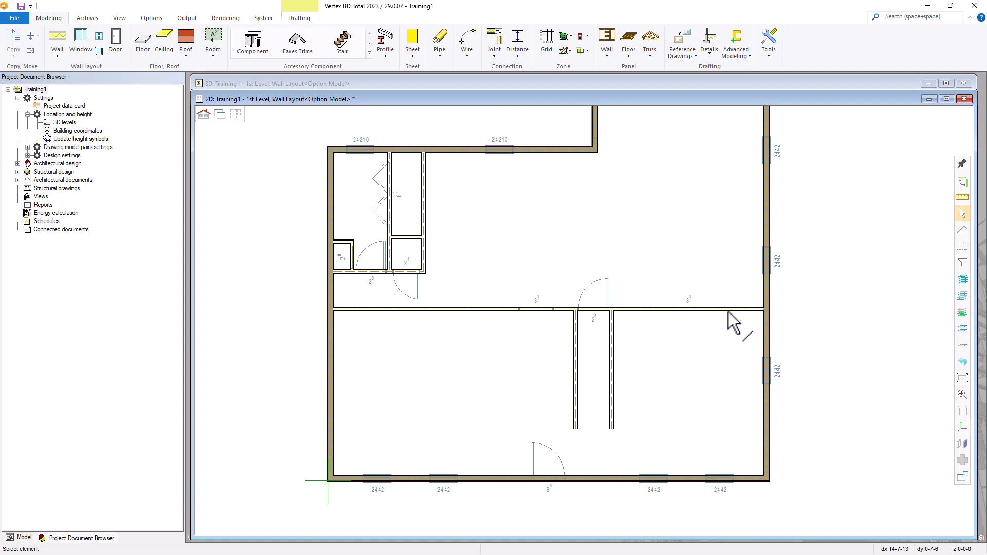
Change the hallway wall's type to 2x4 Int Bearing from the Interior Framed Walls library
{"action": "double_click", "coordinate": [506, 311]}
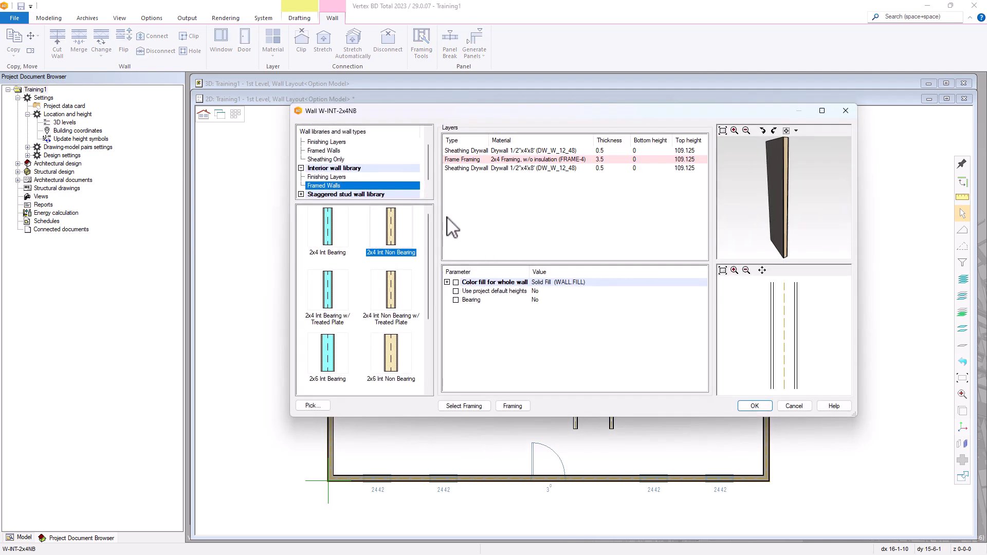
{"action": "left_click", "coordinate": [329, 237]}
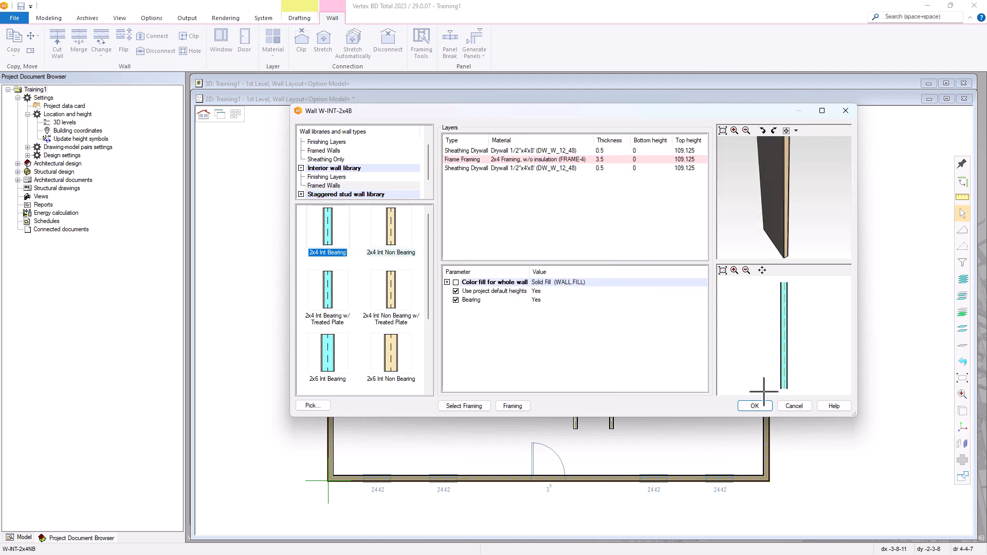
{"action": "left_click", "coordinate": [756, 407]}
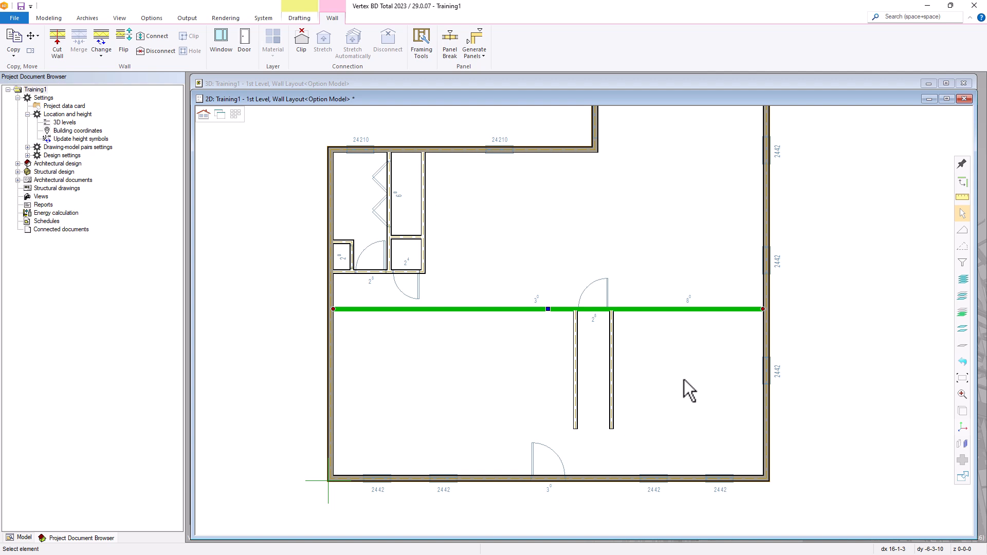
{"action": "left_click", "coordinate": [684, 380]}
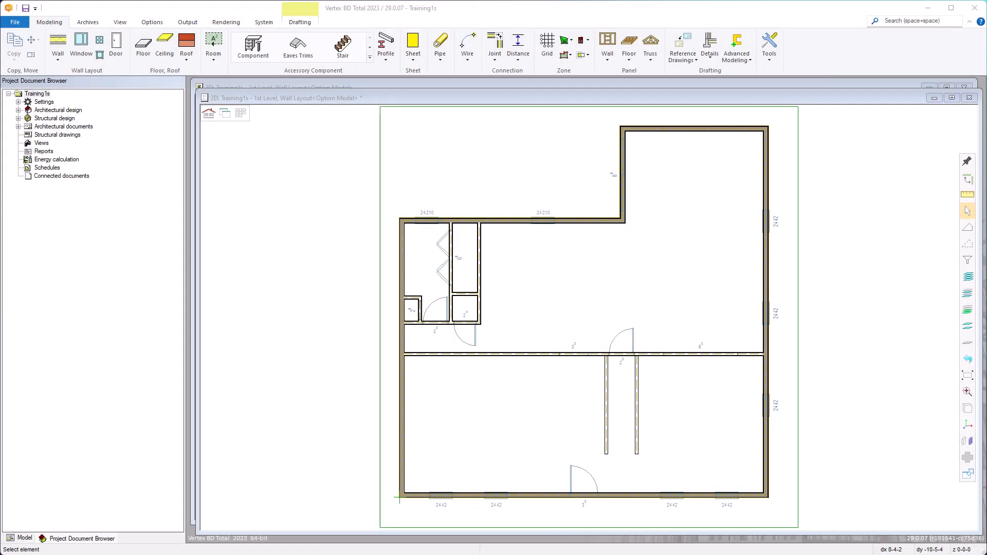
Set the hallway wall to 350S162-54 C/C Int Bearing from the Int Bearing - 350 library
{"action": "double_click", "coordinate": [553, 353]}
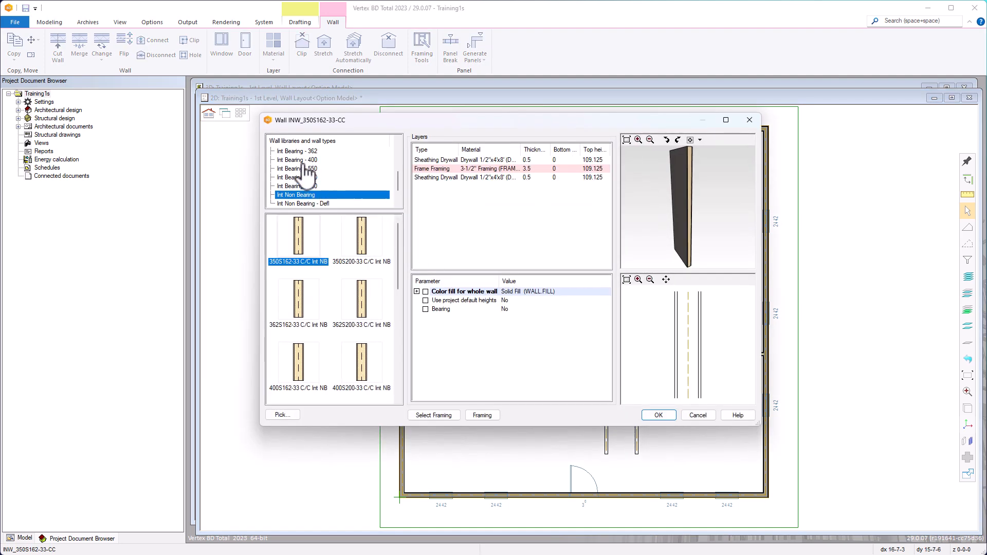
{"action": "mouse_move", "coordinate": [396, 180]}
{"action": "left_mouse_down"}
{"action": "mouse_move", "coordinate": [398, 147]}
{"action": "mouse_move", "coordinate": [399, 168]}
{"action": "left_mouse_up"}
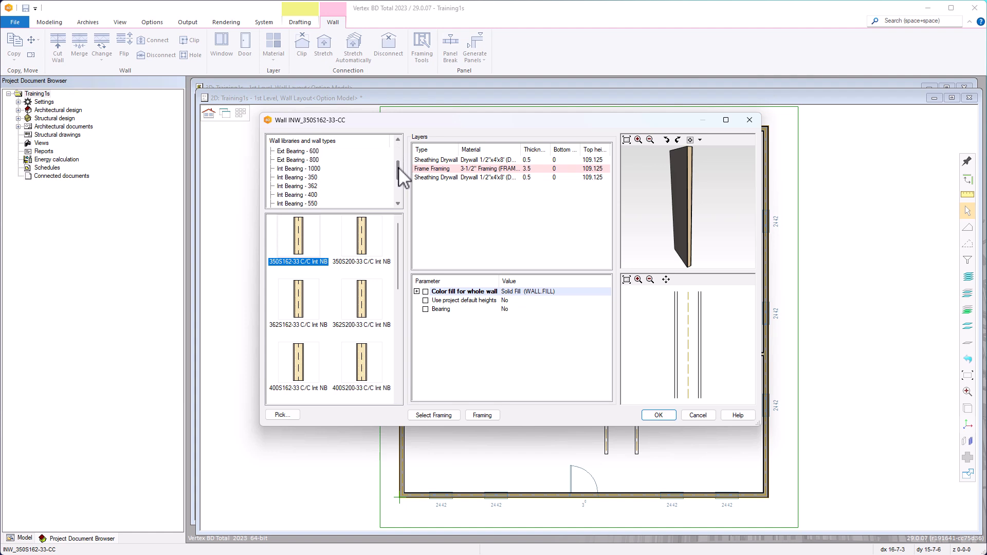
{"action": "left_click", "coordinate": [305, 178]}
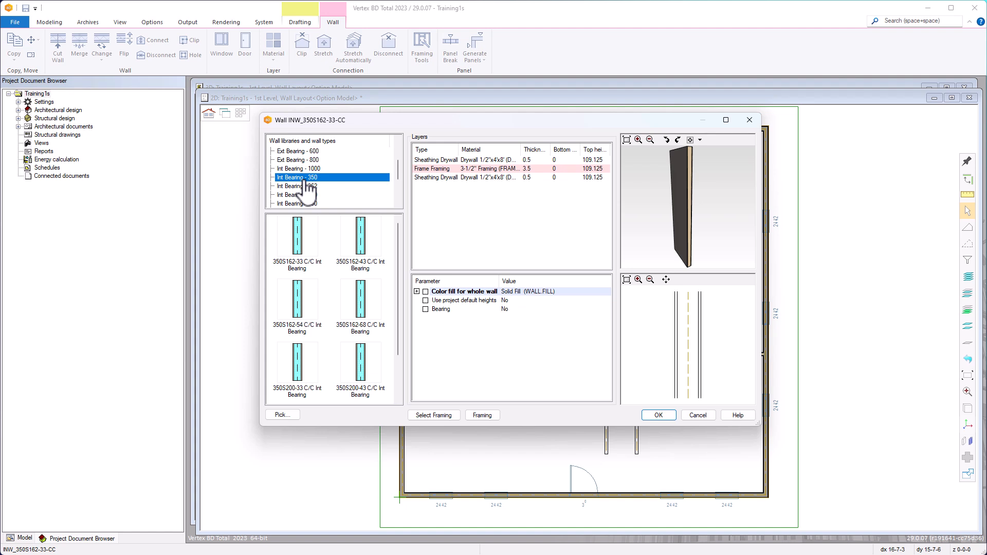
{"action": "left_click", "coordinate": [296, 310]}
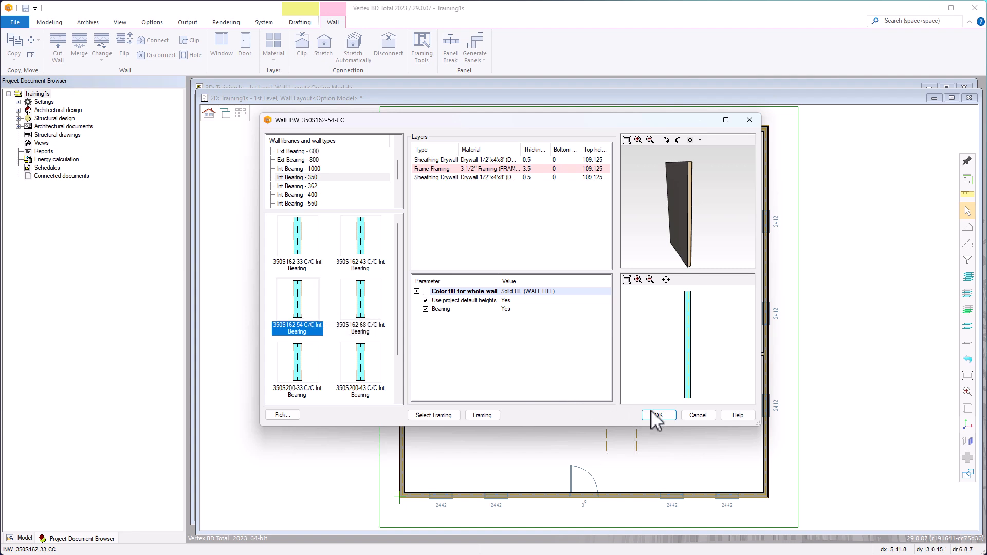
{"action": "left_click", "coordinate": [659, 415]}
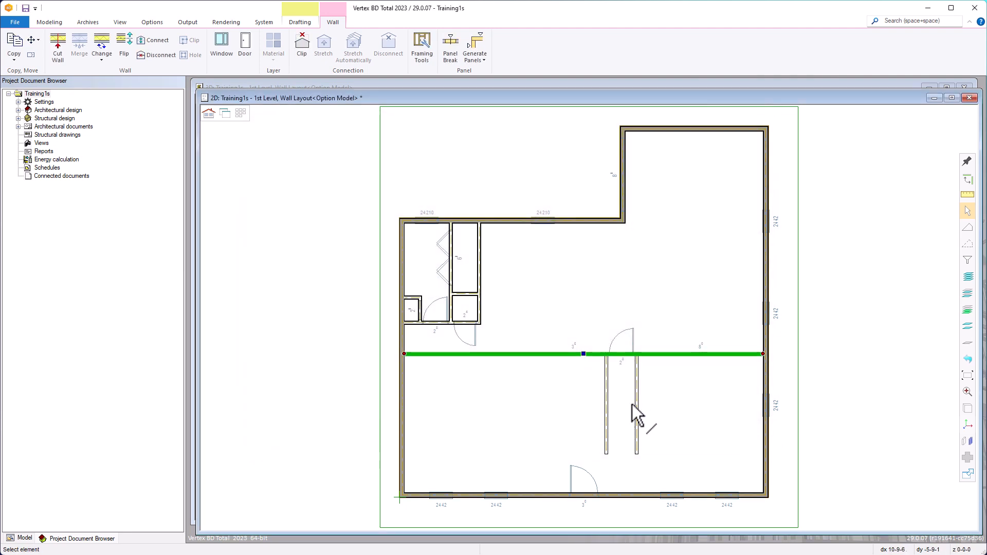
{"action": "left_click", "coordinate": [577, 397]}
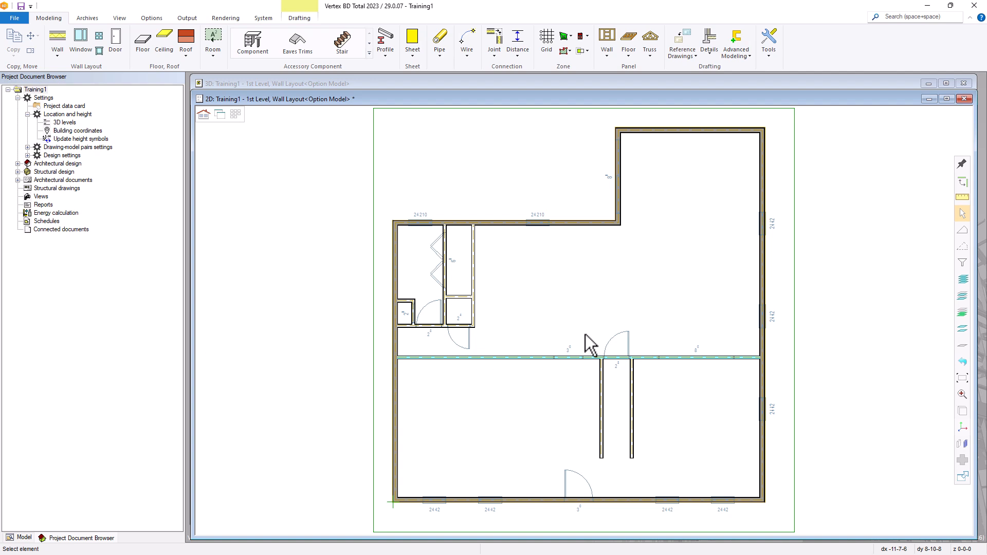
Open the 3D window and zoom and pan to frame the house model
{"action": "left_click", "coordinate": [220, 118]}
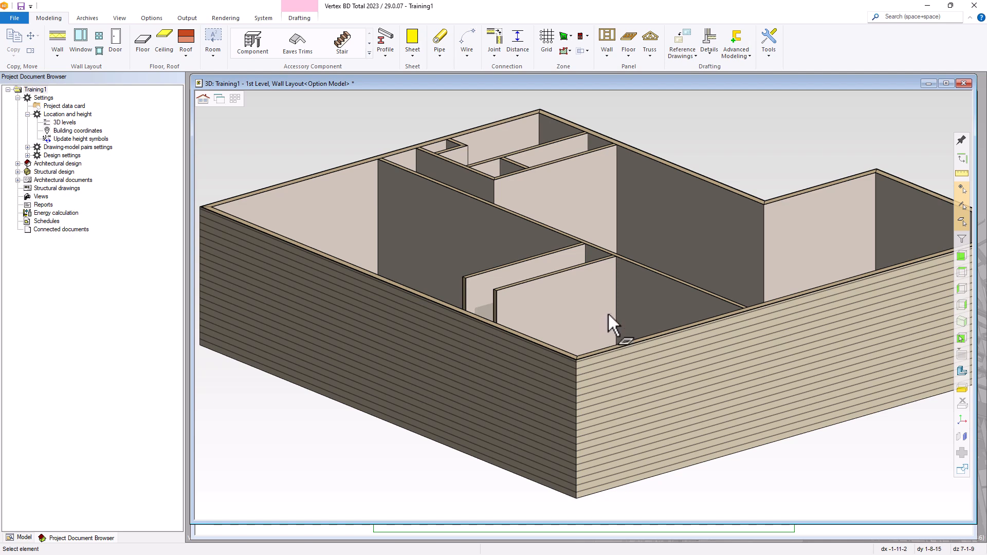
{"action": "scroll", "coordinate": [608, 313], "scroll_direction": "down", "scroll_amount": 2}
{"action": "scroll", "coordinate": [608, 314], "scroll_direction": "down", "scroll_amount": 2}
{"action": "scroll", "coordinate": [584, 288], "scroll_direction": "up", "scroll_amount": 1}
{"action": "middle_click_drag", "start_coordinate": [585, 287], "coordinate": [585, 304]}
{"action": "scroll", "coordinate": [585, 304], "scroll_direction": "up", "scroll_amount": 1}
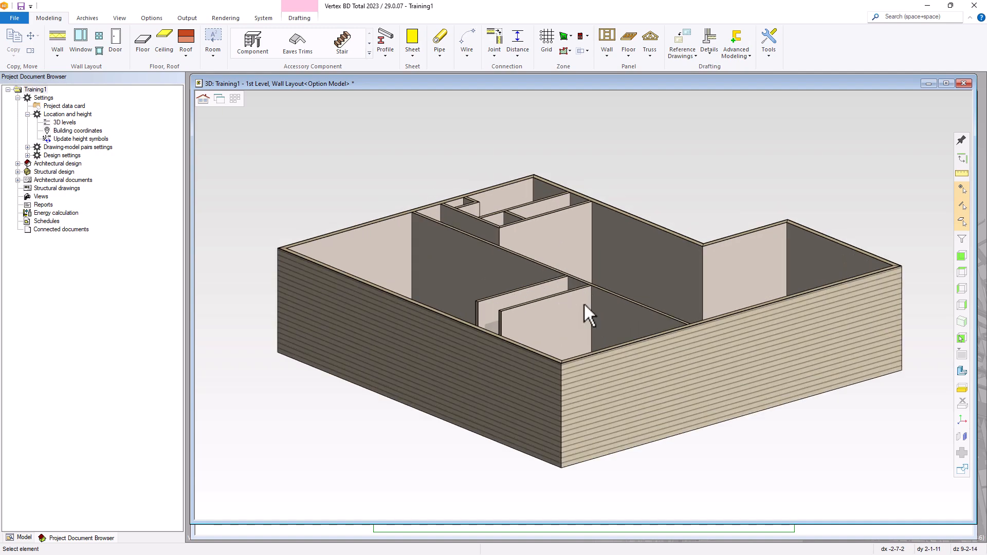
{"action": "scroll", "coordinate": [585, 304], "scroll_direction": "down", "scroll_amount": 2}
{"action": "scroll", "coordinate": [584, 303], "scroll_direction": "up", "scroll_amount": 3}
{"action": "scroll", "coordinate": [584, 303], "scroll_direction": "down", "scroll_amount": 2}
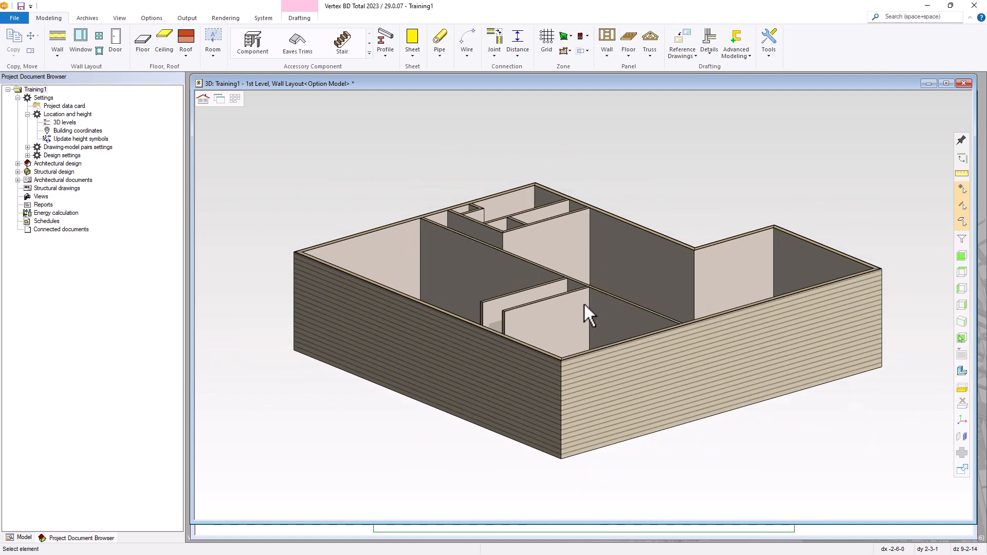
{"action": "scroll", "coordinate": [584, 303], "scroll_direction": "up", "scroll_amount": 2}
{"action": "scroll", "coordinate": [584, 303], "scroll_direction": "down", "scroll_amount": 1}
{"action": "scroll", "coordinate": [585, 303], "scroll_direction": "down", "scroll_amount": 2}
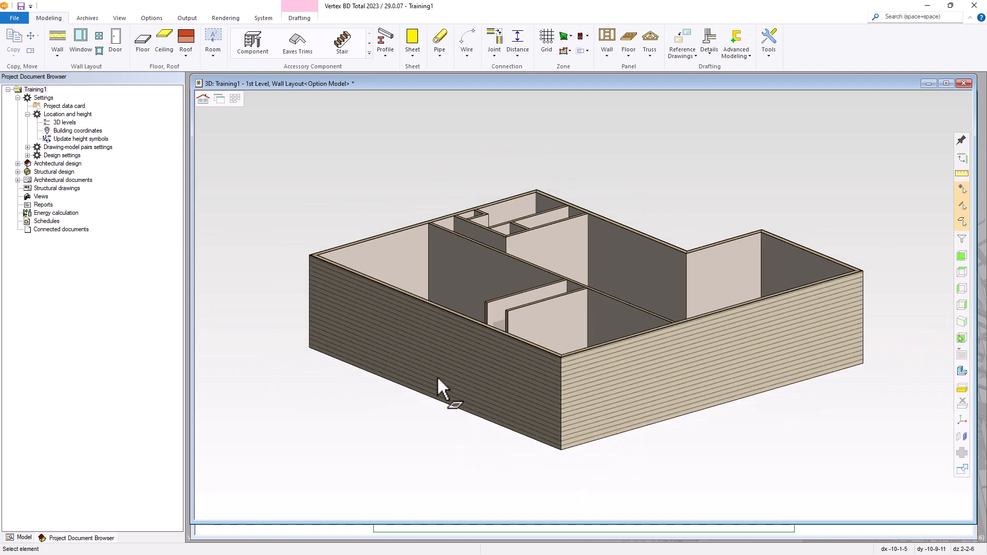
{"action": "middle_click_drag", "start_coordinate": [438, 379], "coordinate": [592, 272]}
{"action": "scroll", "coordinate": [581, 304], "scroll_direction": "down", "scroll_amount": 2}
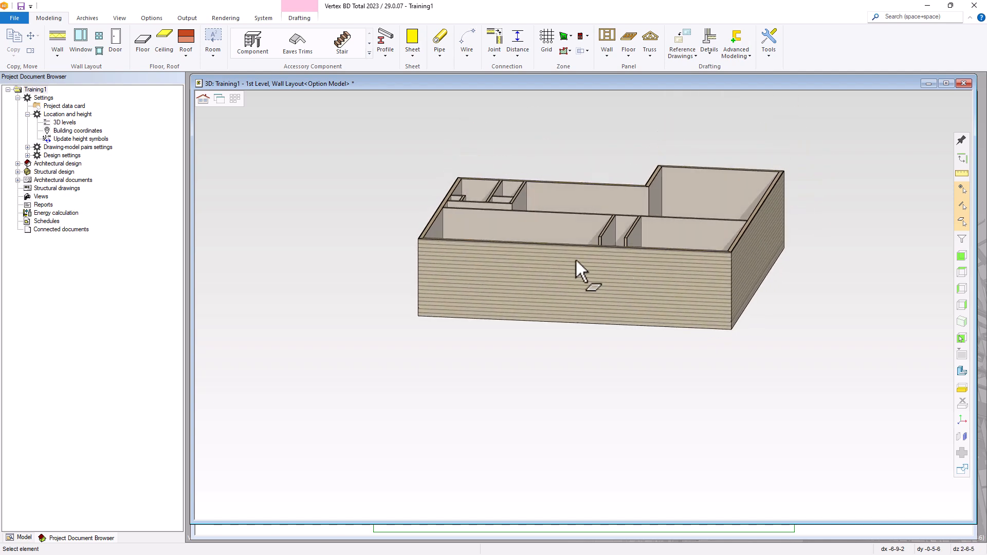
View the model from Top, Left, Front, Bottom and Rear, then return to Isometric view
{"action": "left_click", "coordinate": [121, 20]}
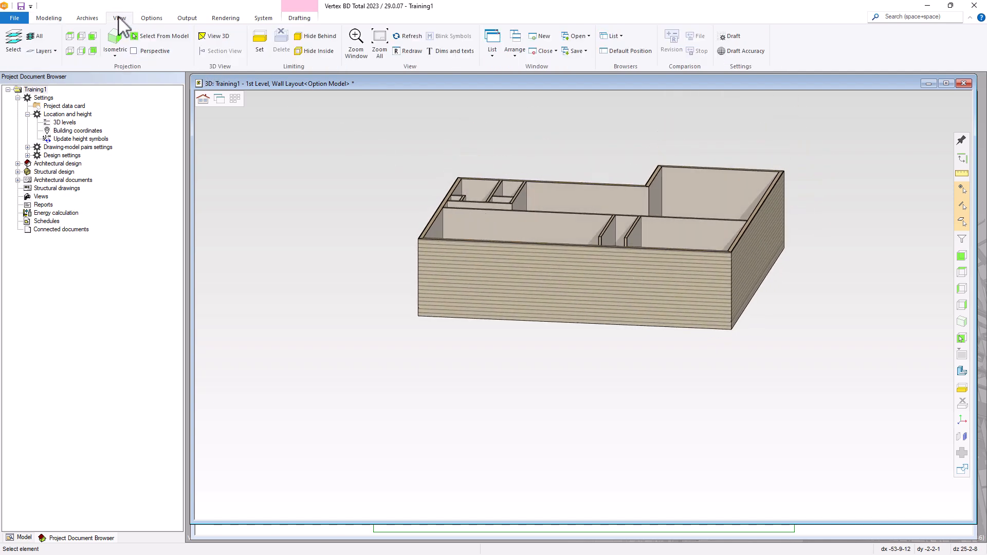
{"action": "left_click", "coordinate": [72, 37]}
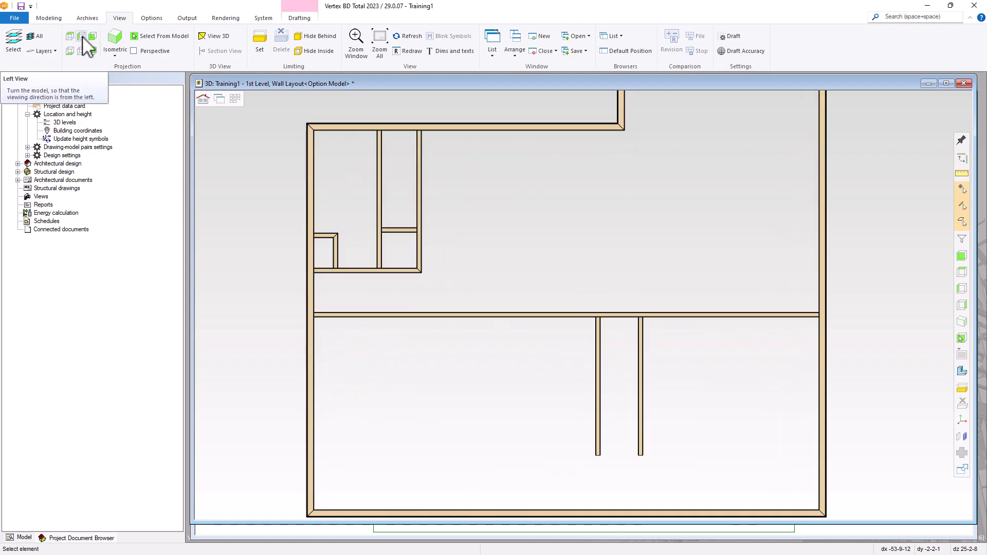
{"action": "left_click", "coordinate": [81, 36]}
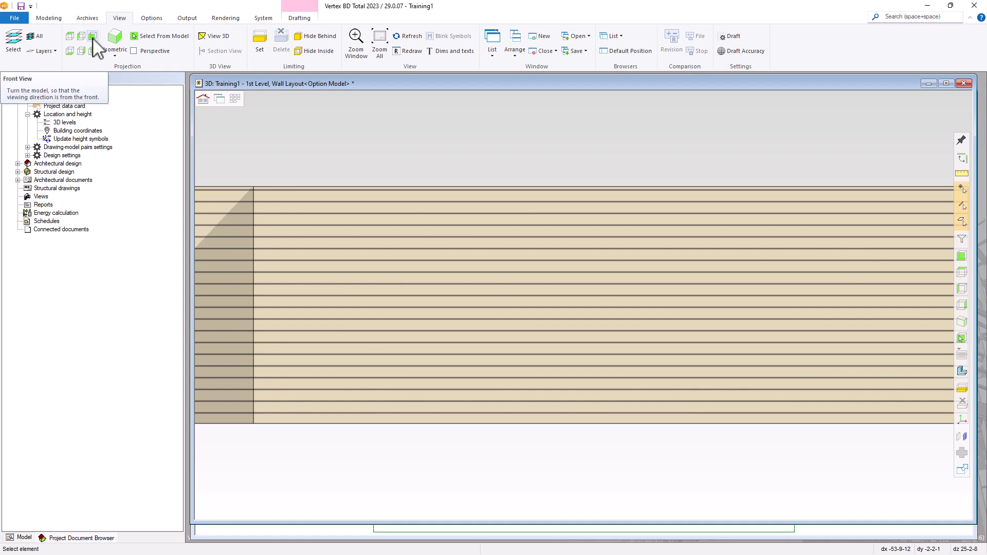
{"action": "left_click", "coordinate": [92, 37]}
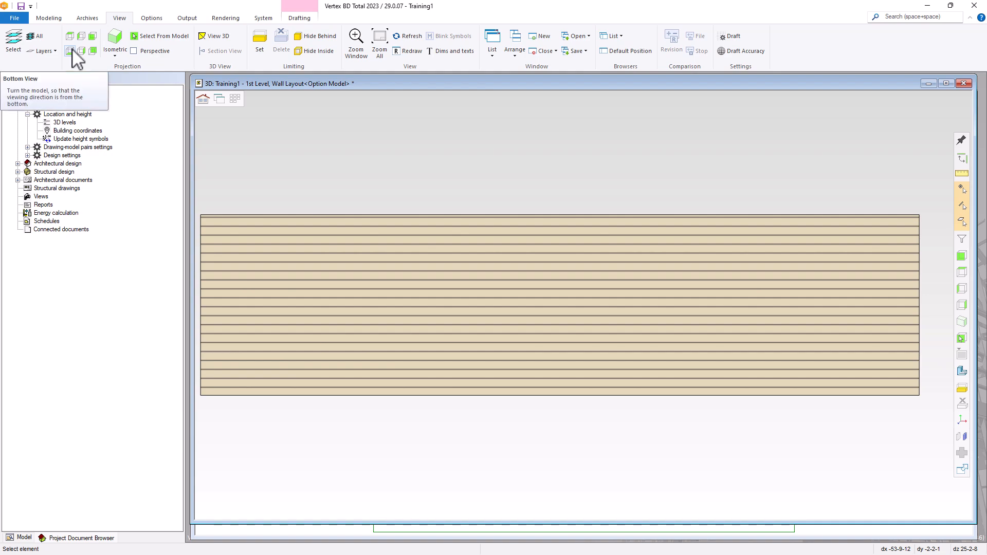
{"action": "left_click", "coordinate": [70, 50]}
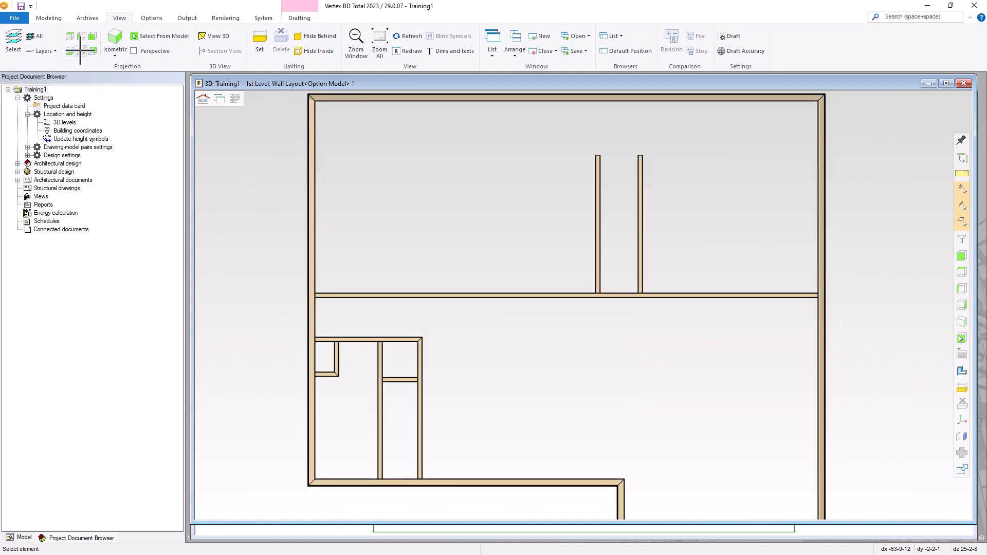
{"action": "left_click", "coordinate": [81, 51]}
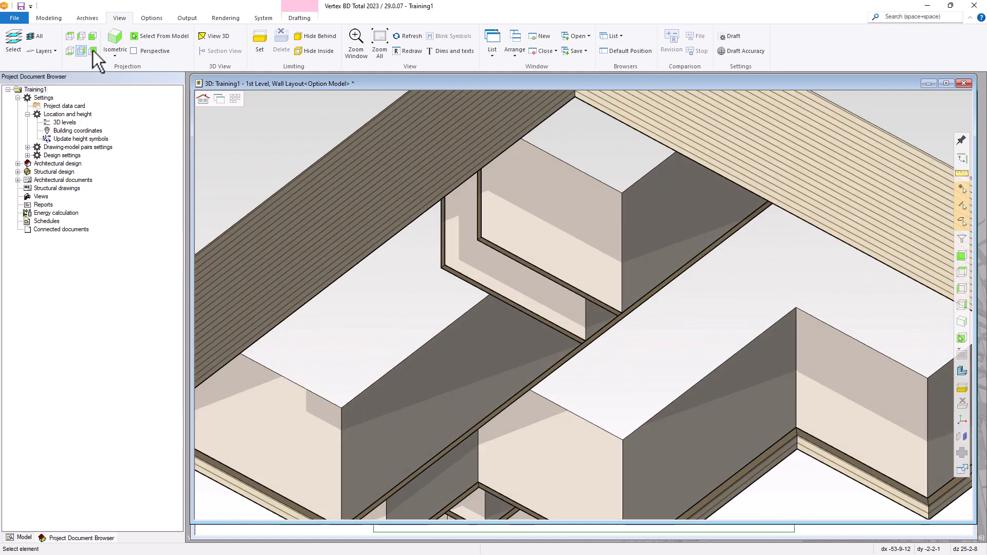
{"action": "left_click", "coordinate": [93, 51]}
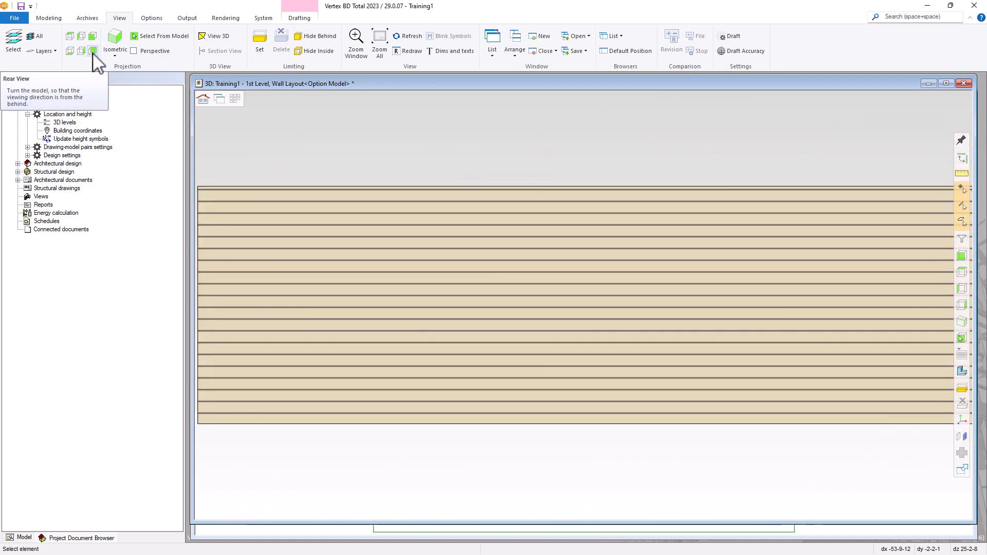
{"action": "left_click", "coordinate": [92, 50]}
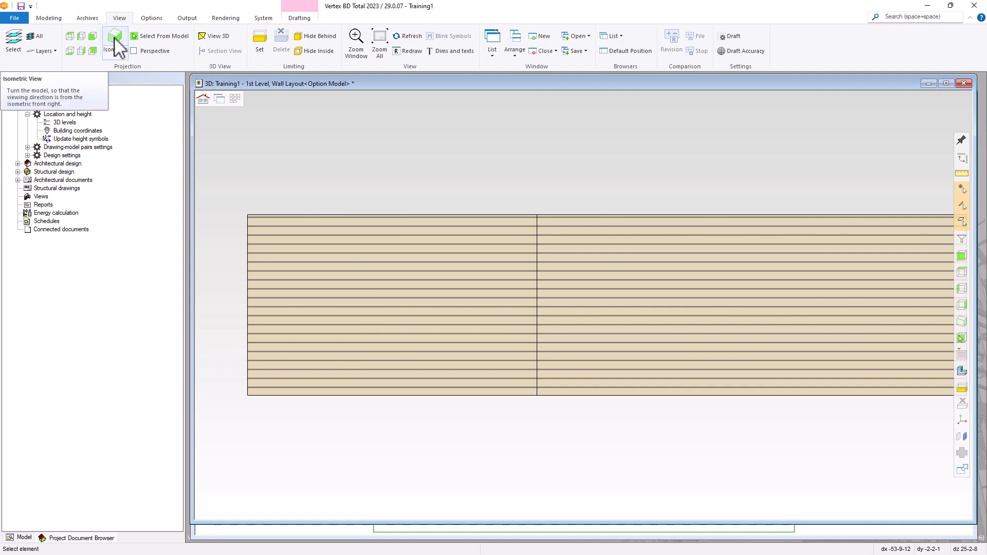
{"action": "left_click", "coordinate": [116, 54]}
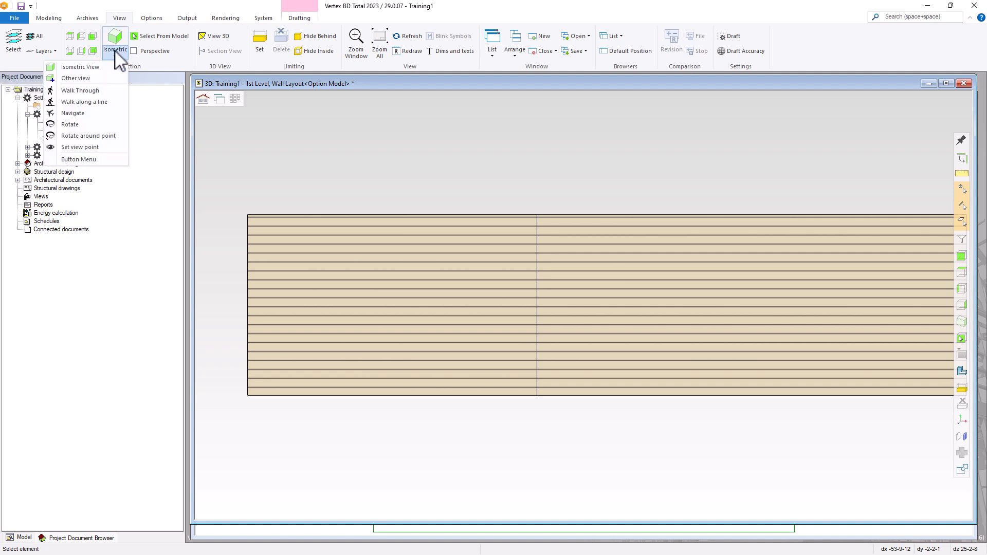
{"action": "left_click", "coordinate": [117, 45]}
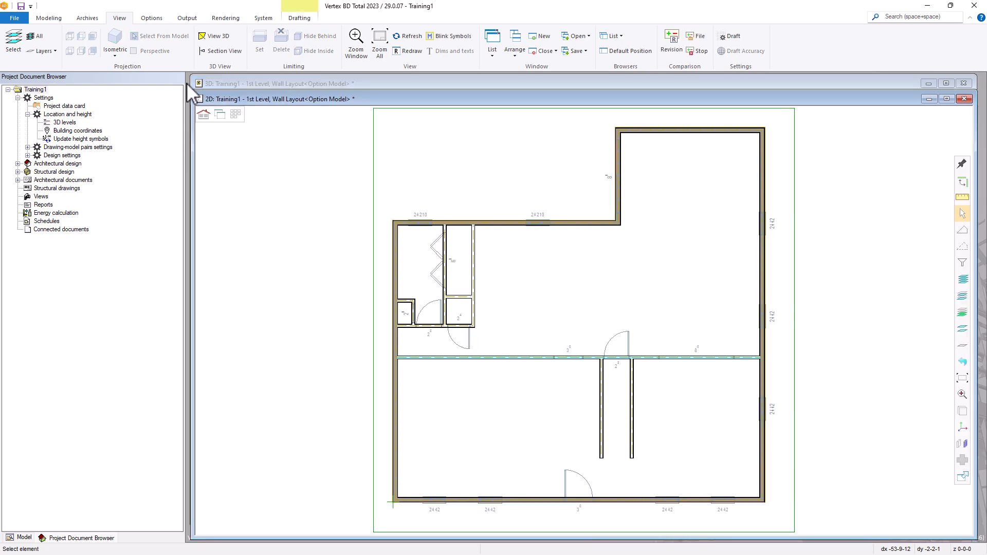
Save the project and start the wall Flip command to reverse exterior sides
{"action": "left_click", "coordinate": [21, 7]}
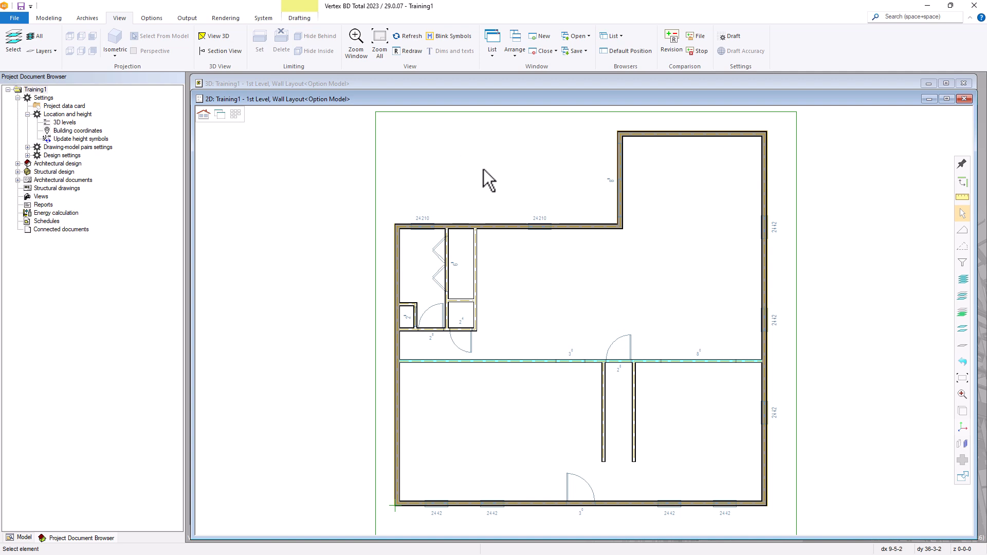
{"action": "left_click", "coordinate": [49, 18]}
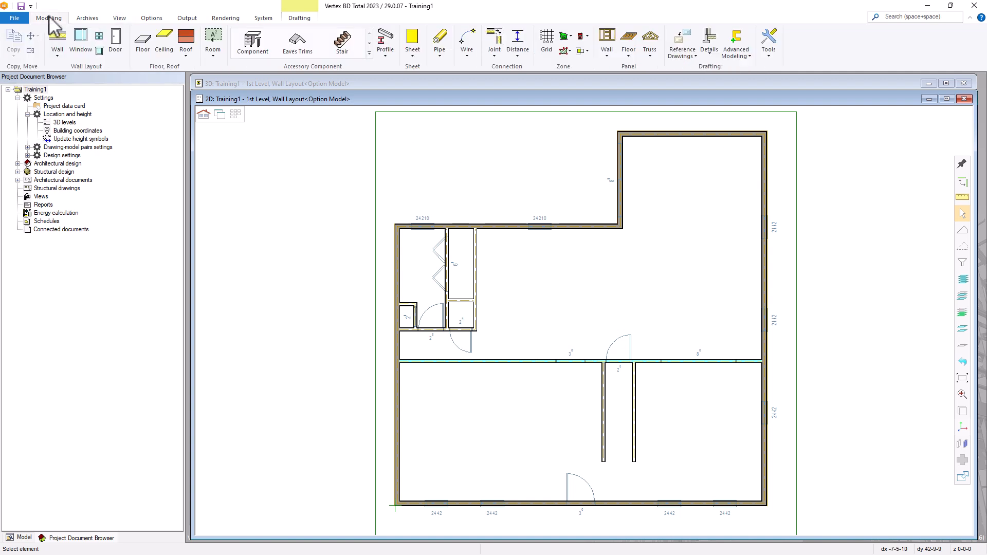
{"action": "left_click", "coordinate": [57, 55]}
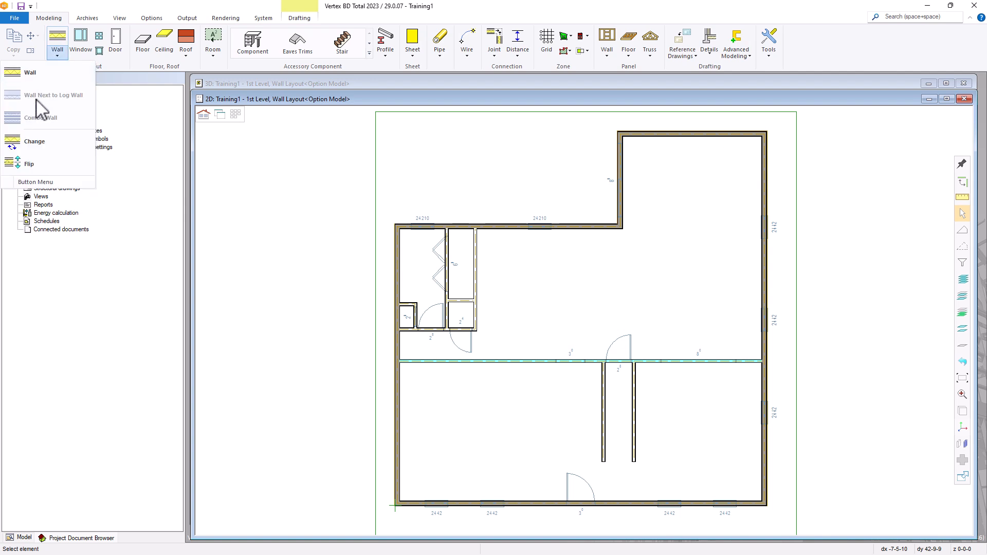
{"action": "left_click", "coordinate": [31, 165]}
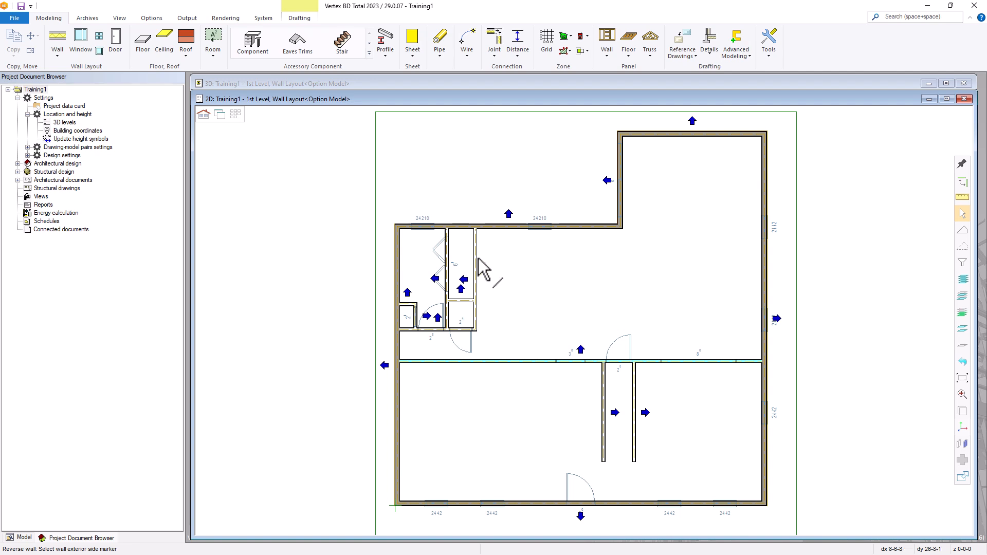
Reverse the exterior sides of the upper and lower closet walls and the left 2 8 corridor wall
{"action": "left_click", "coordinate": [464, 279]}
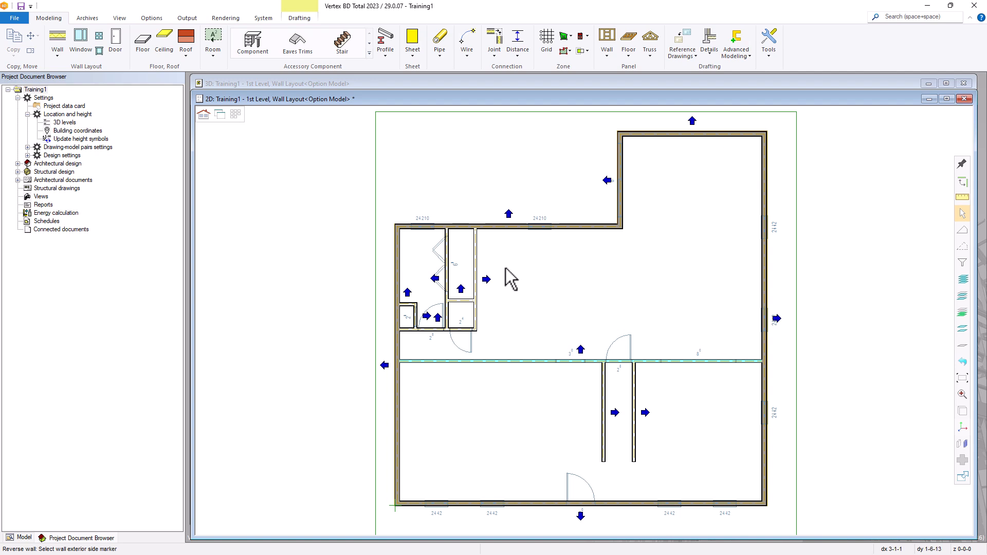
{"action": "left_click", "coordinate": [438, 319]}
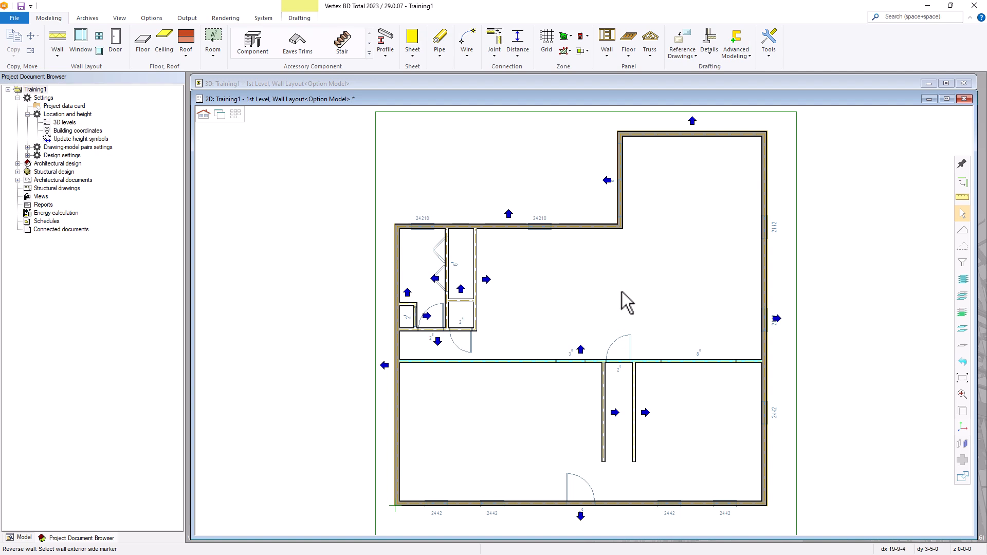
{"action": "left_click", "coordinate": [615, 412]}
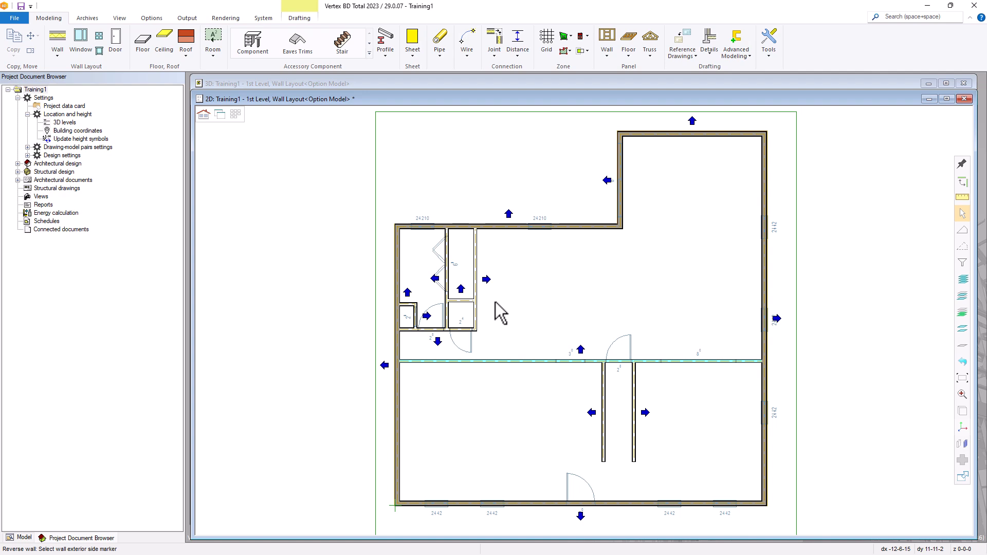
{"action": "key", "text": "Escape"}
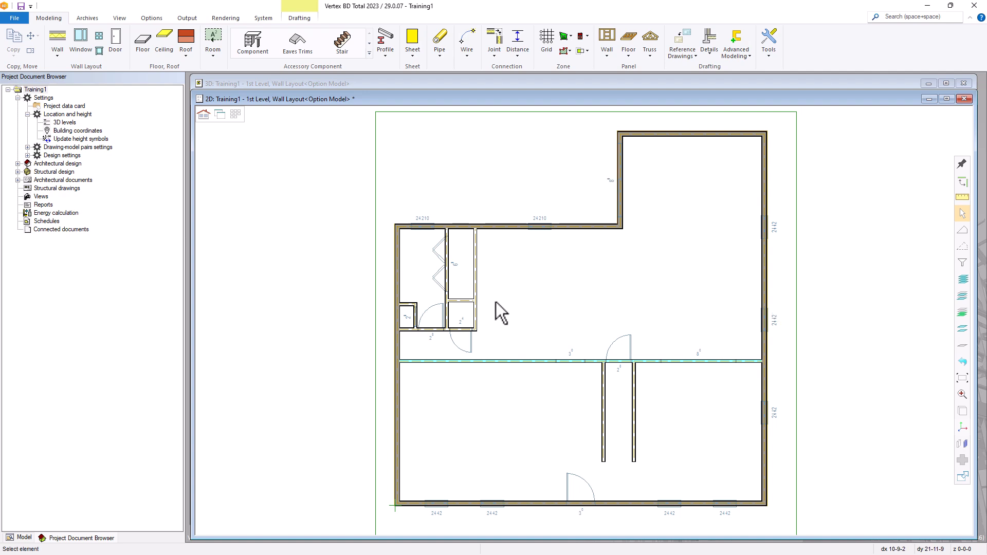